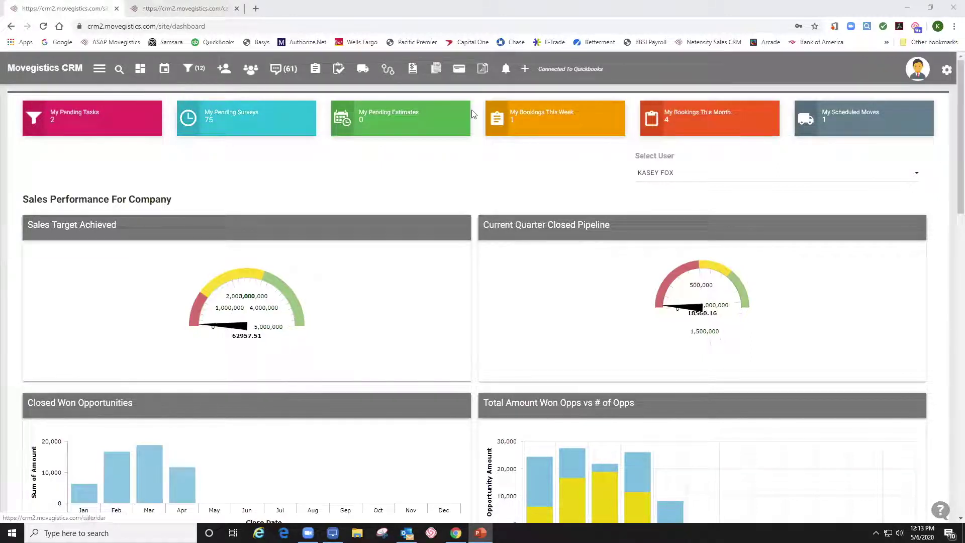
- Open the dispatch Job Activity list from the settings and look through the job activities
left_click(947, 70)
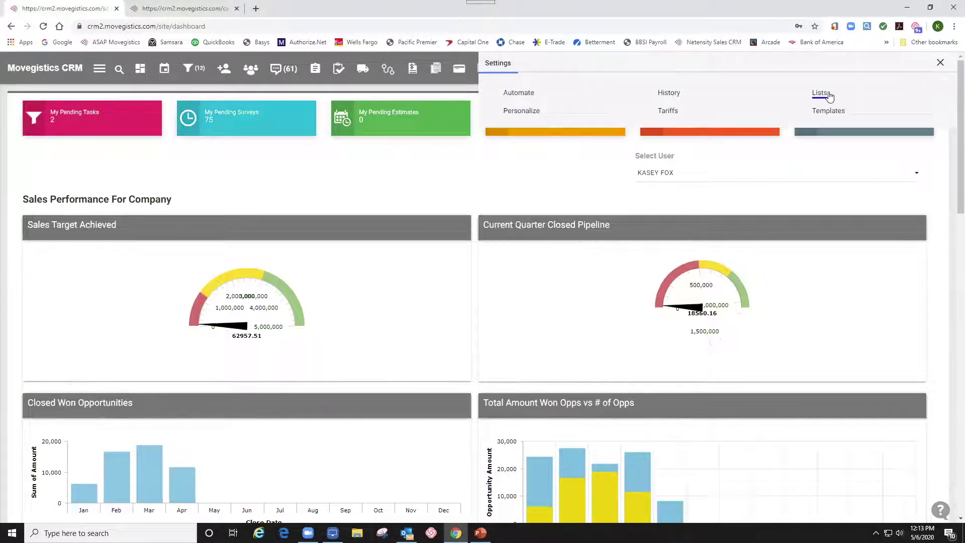
left_click(824, 93)
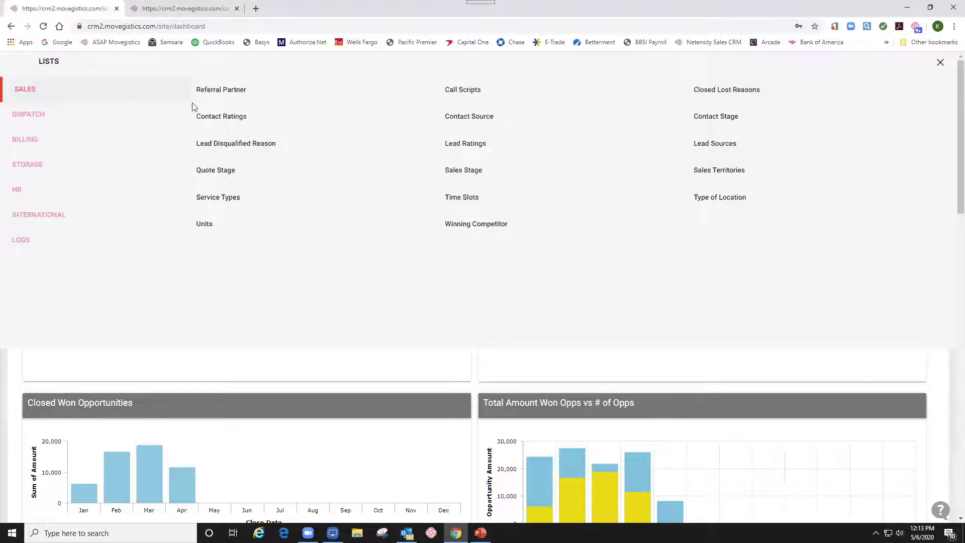
left_click(48, 121)
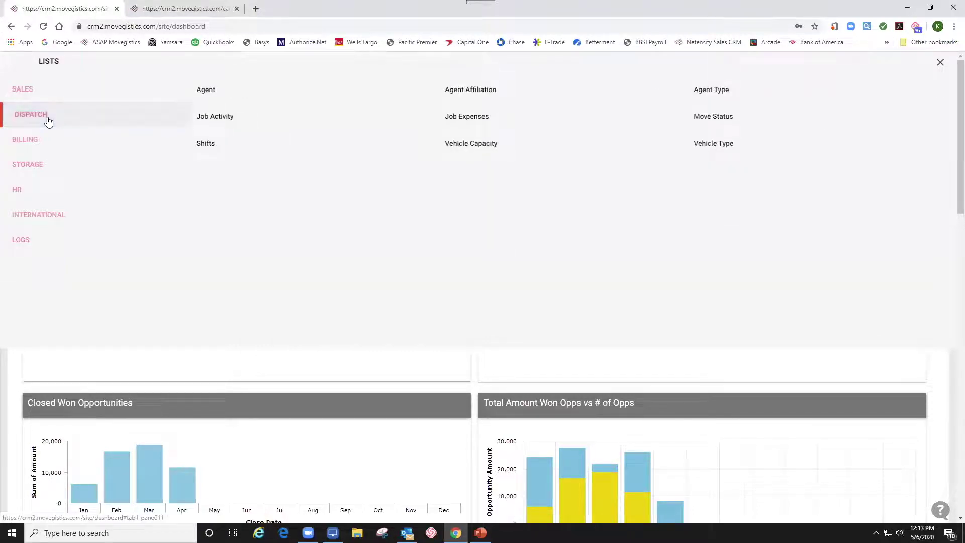
left_click(214, 119)
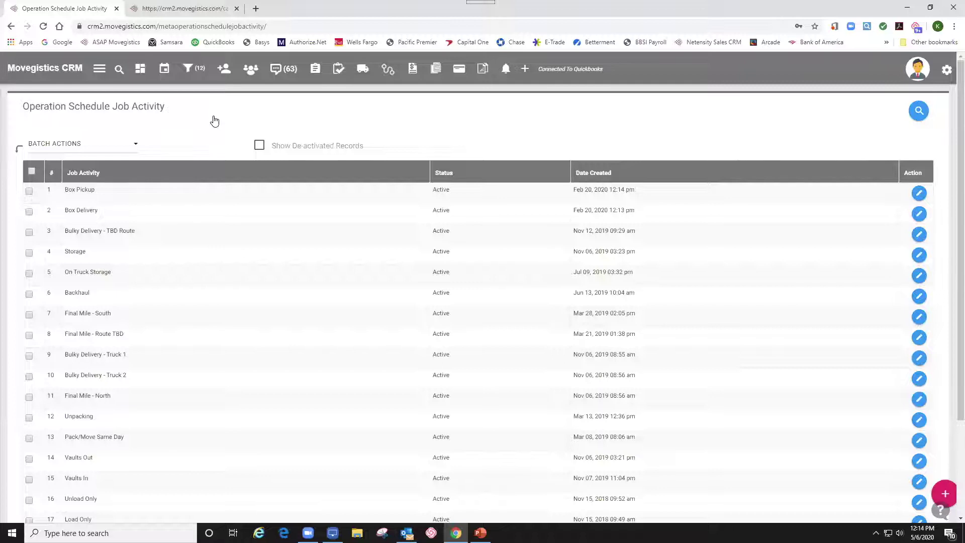
scroll(208, 216, "down", 1)
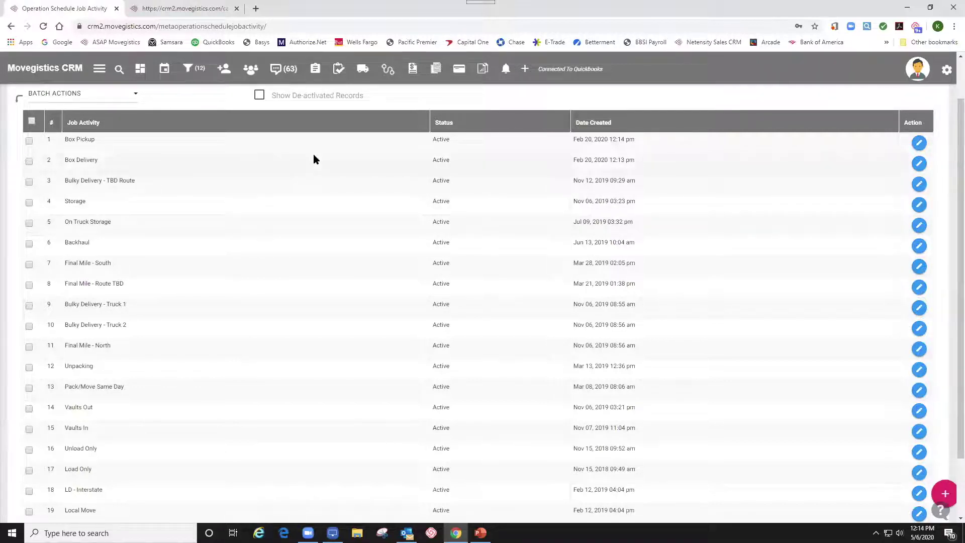
- Open the dispatch Shifts list and review the names, reporting times and start and end times of the AM, PM and Day shifts
left_click(945, 75)
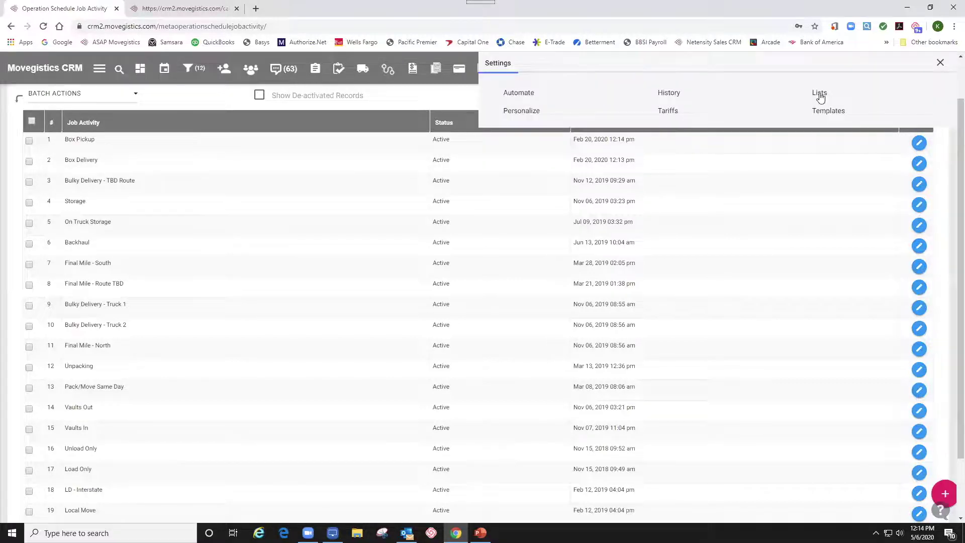
left_click(822, 96)
left_click(28, 116)
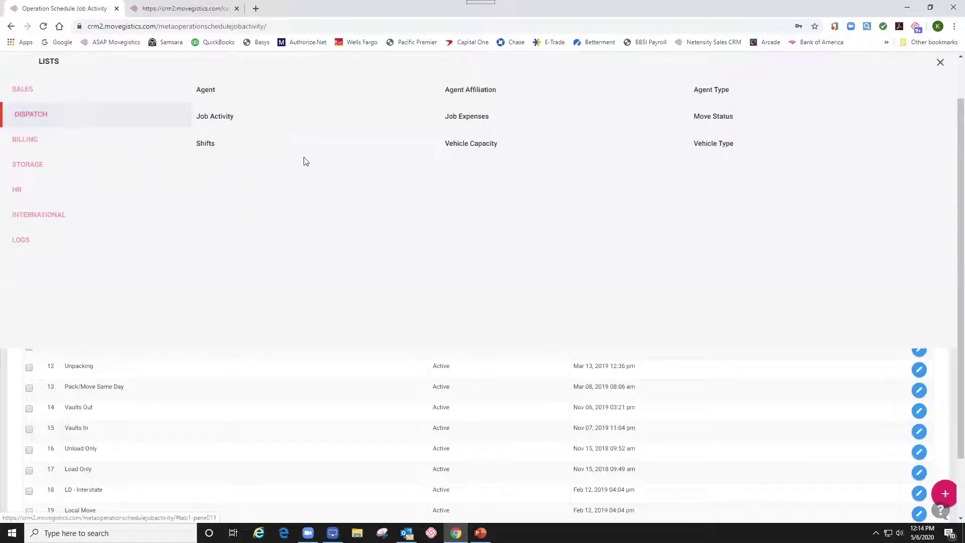
left_click(203, 145)
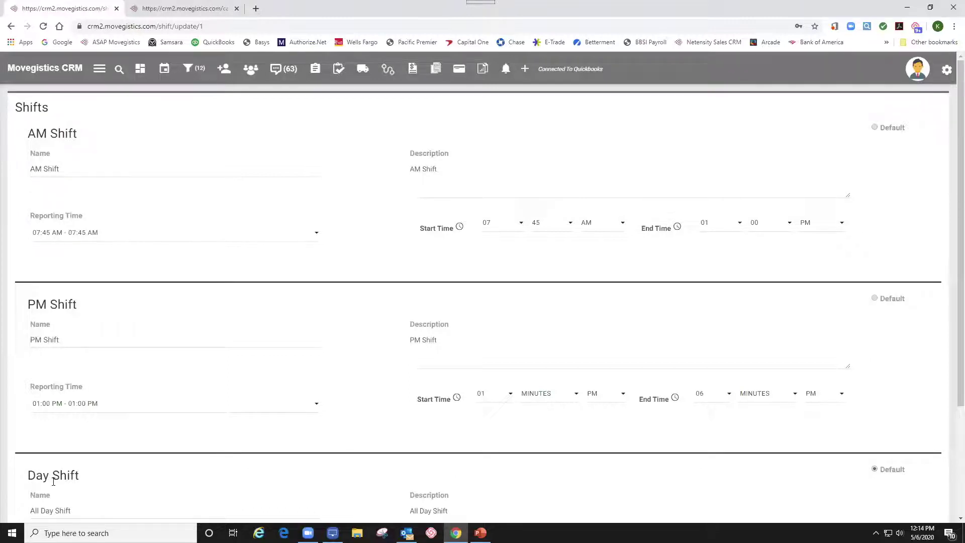
scroll(54, 477, "down", 1)
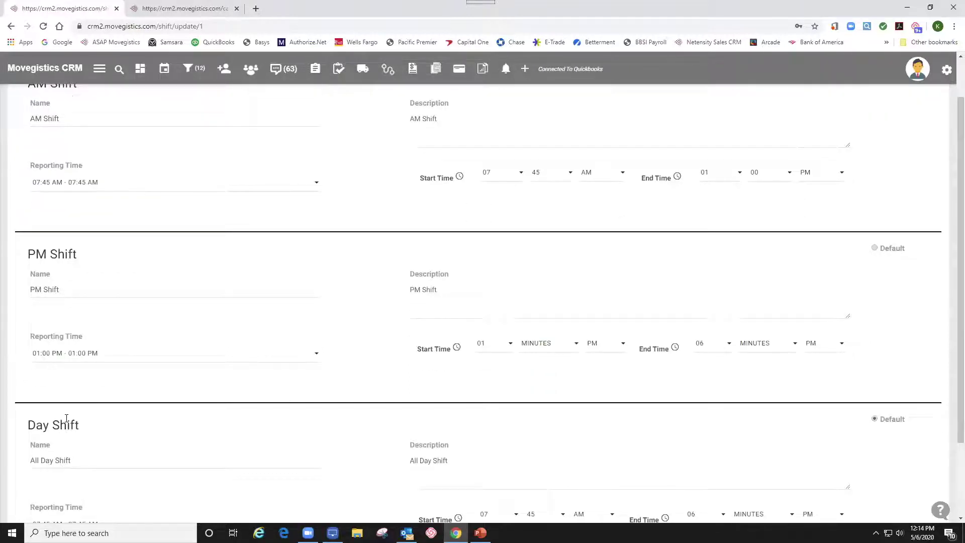
scroll(67, 418, "up", 1)
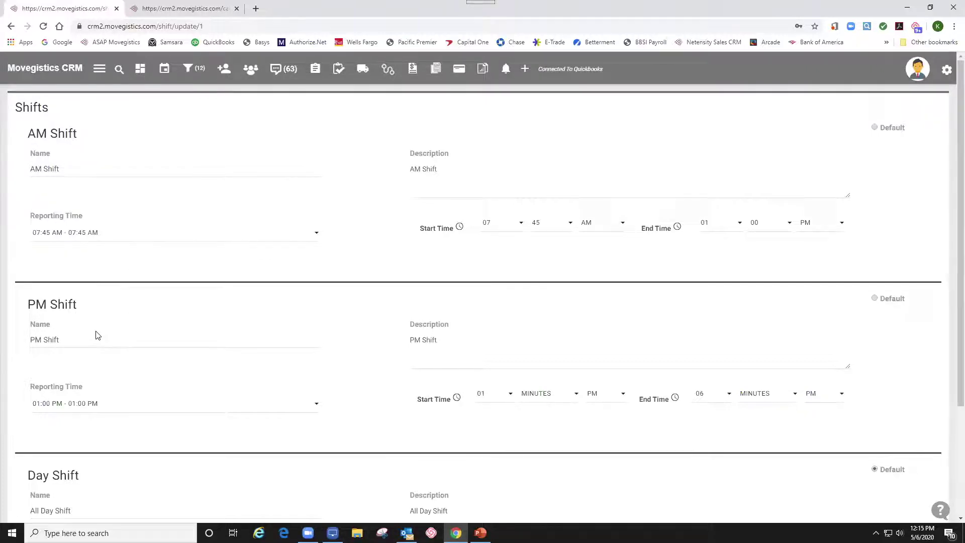
scroll(95, 334, "down", 1)
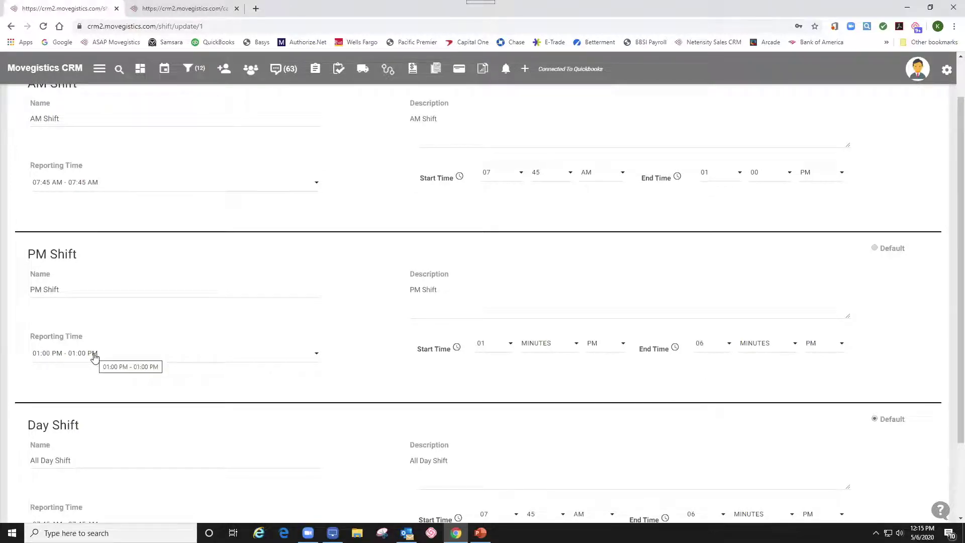
scroll(95, 355, "down", 2)
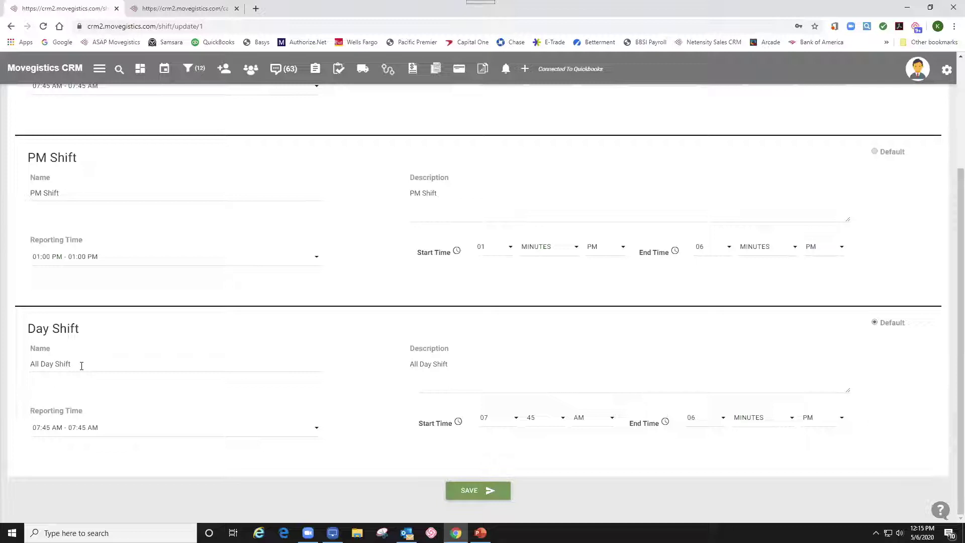
- Open the HR Employee Designations list from the settings
left_click(945, 74)
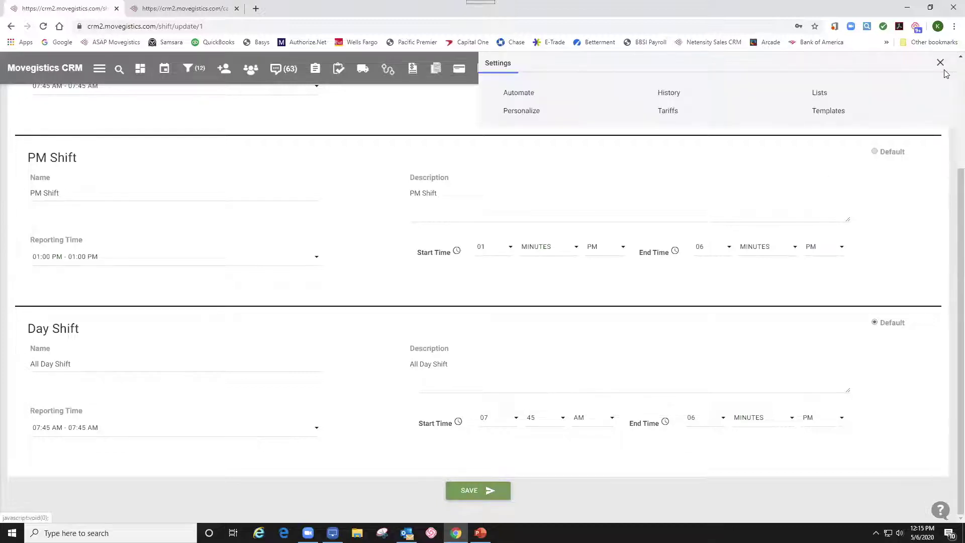
left_click(820, 95)
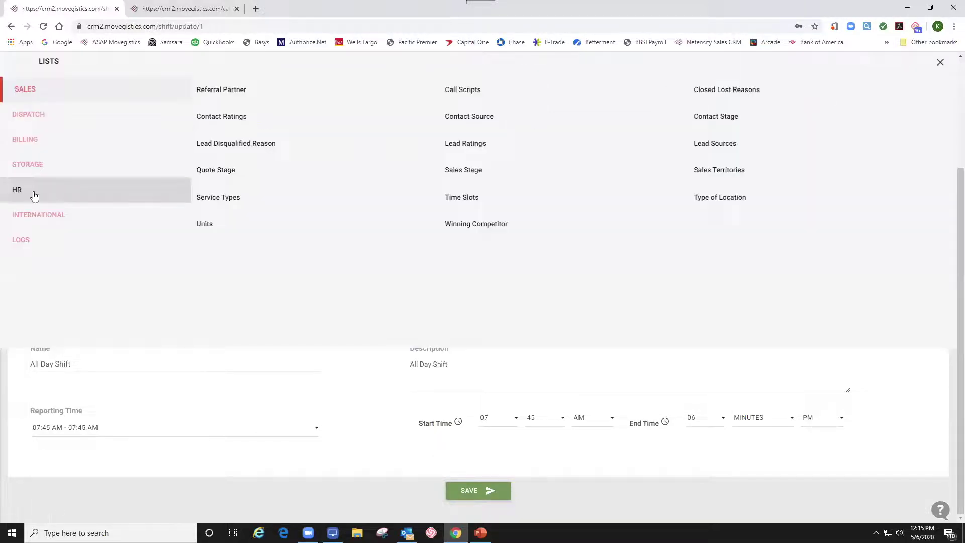
left_click(28, 195)
left_click(484, 123)
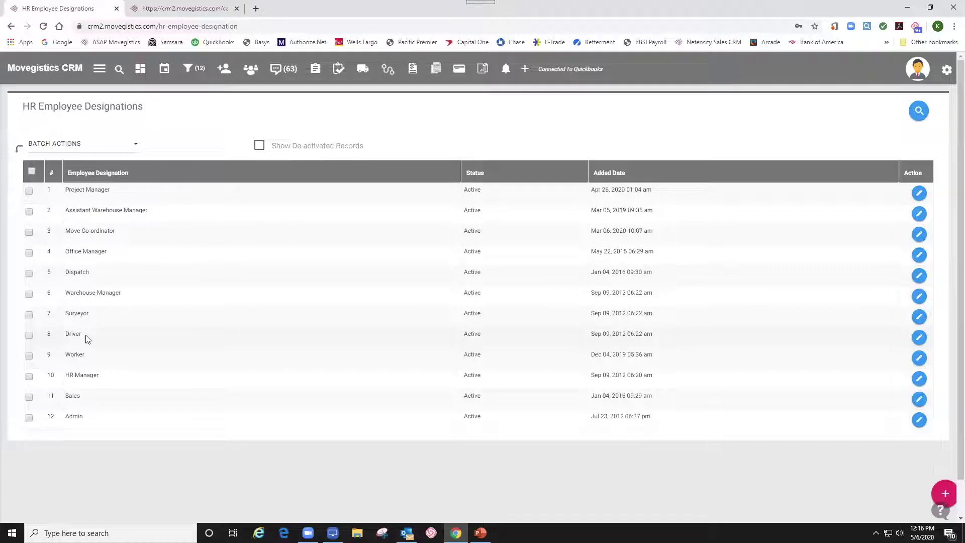
- Check the assignable resource option of the Driver and Office Manager designations, leaving each record without saving
left_click(921, 342)
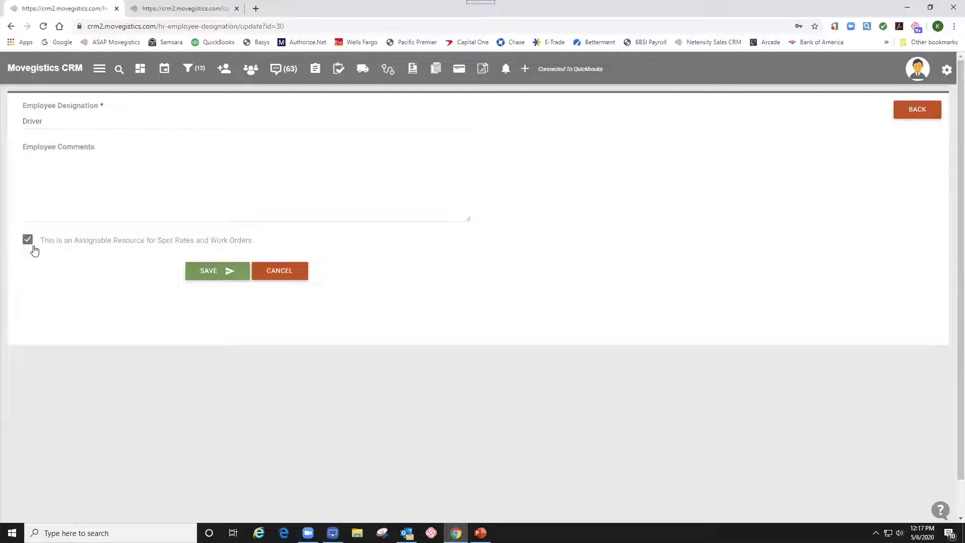
left_click(302, 274)
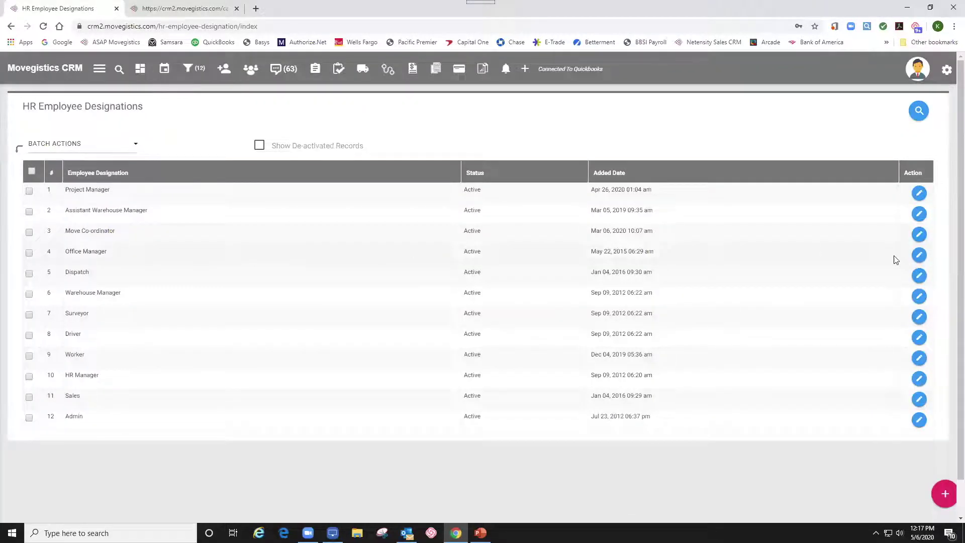
left_click(919, 256)
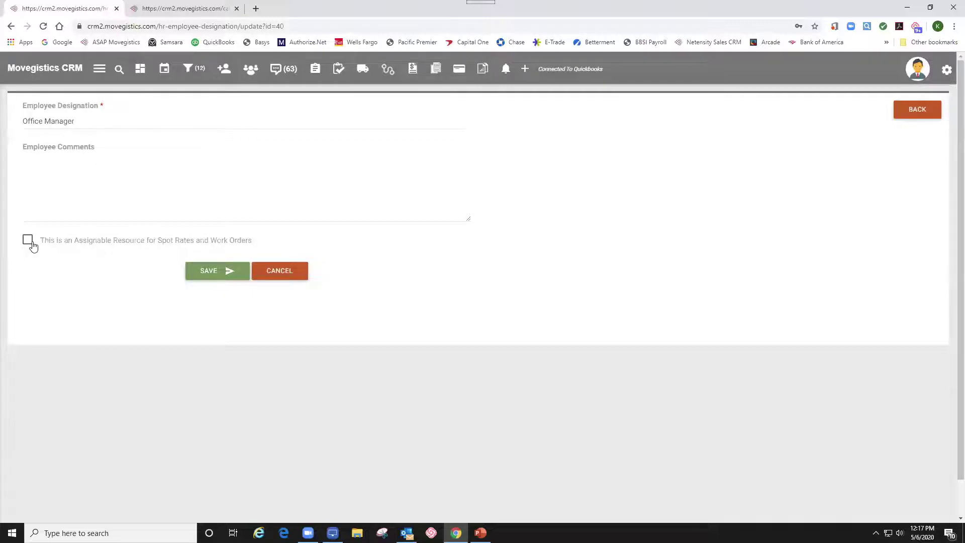
left_click(280, 275)
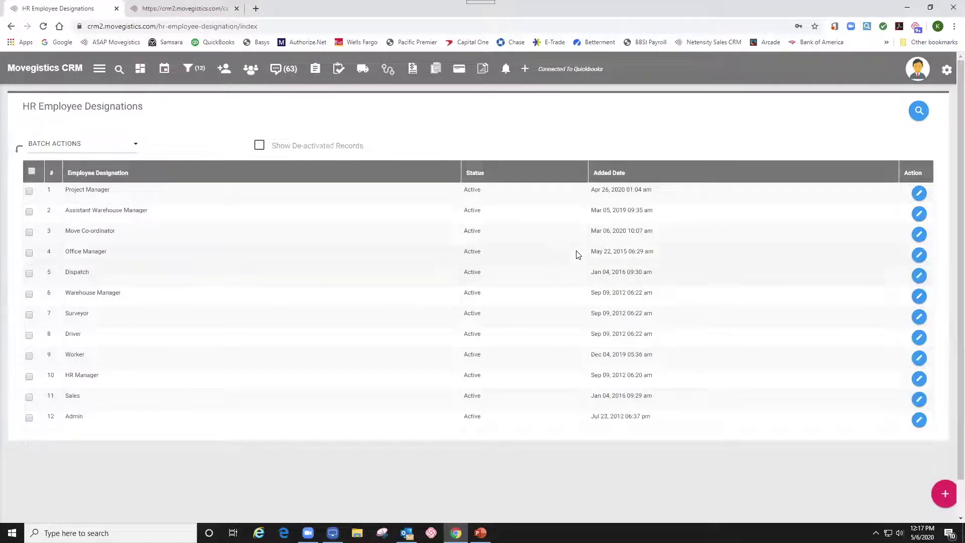
- Open the default calendar settings under Personalize and review the default views and the events displayed in each view
left_click(946, 75)
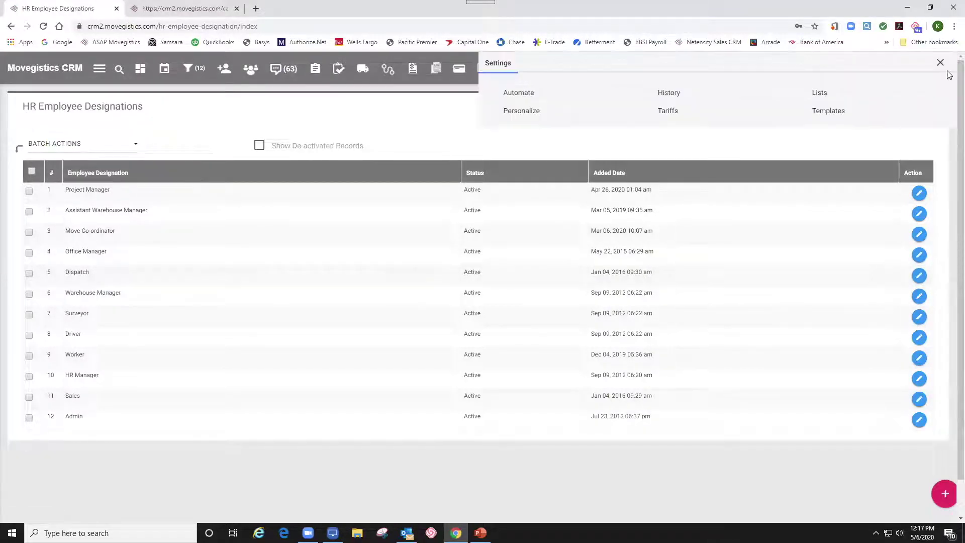
left_click(537, 116)
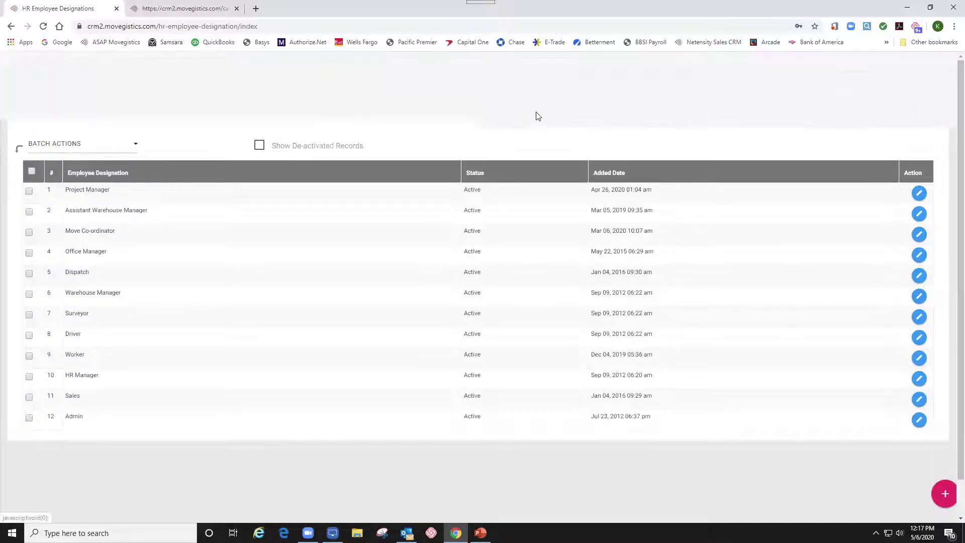
left_click(210, 87)
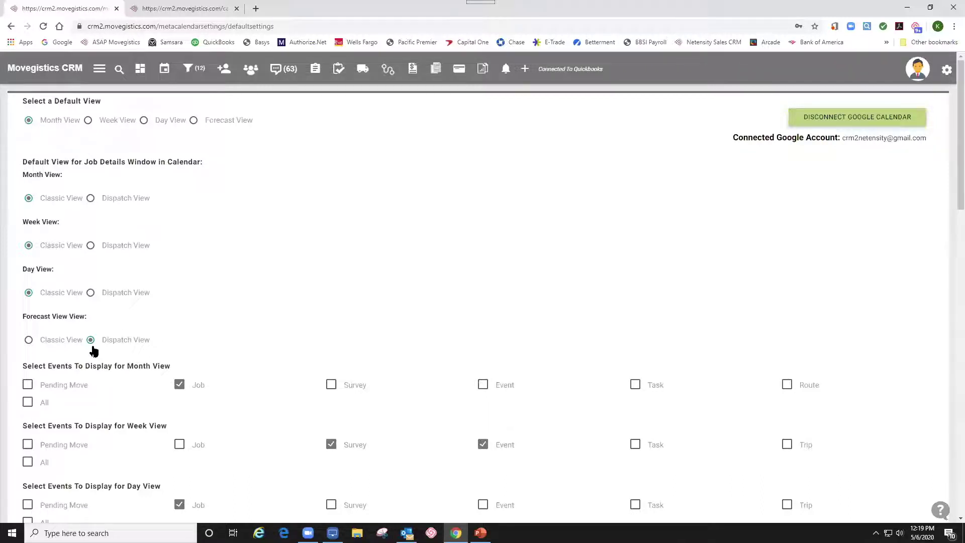
scroll(93, 351, "down", 3)
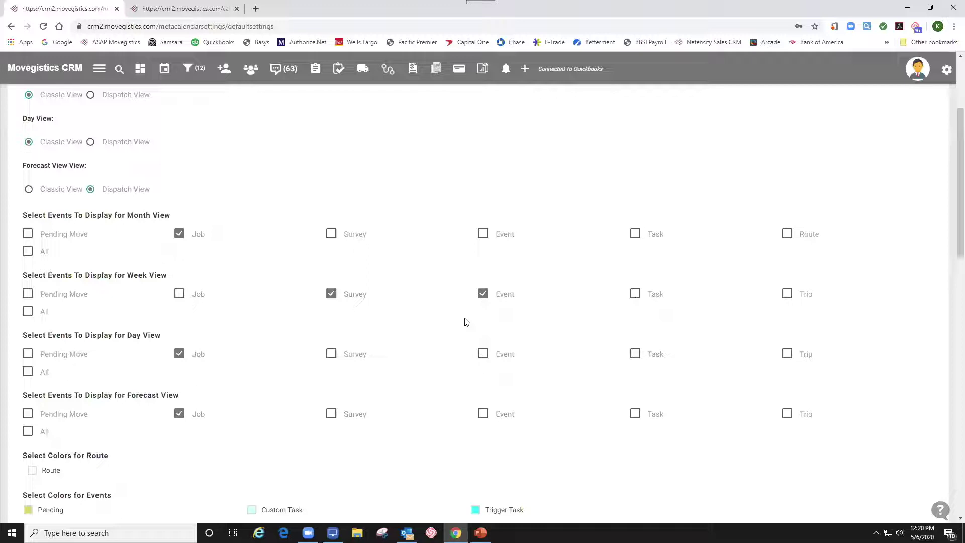
scroll(219, 346, "down", 1)
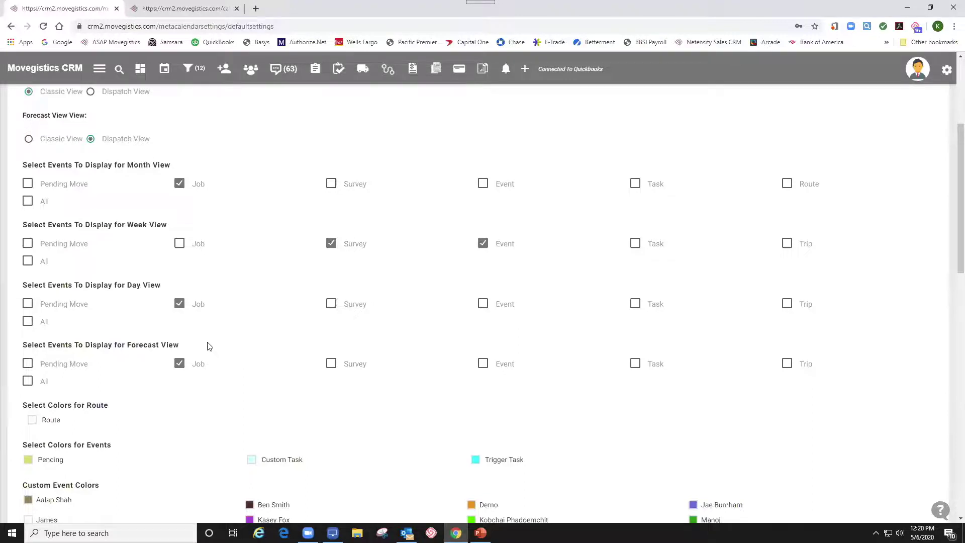
- Examine the calendar color settings for events, job activities and surveyors
scroll(209, 346, "down", 3)
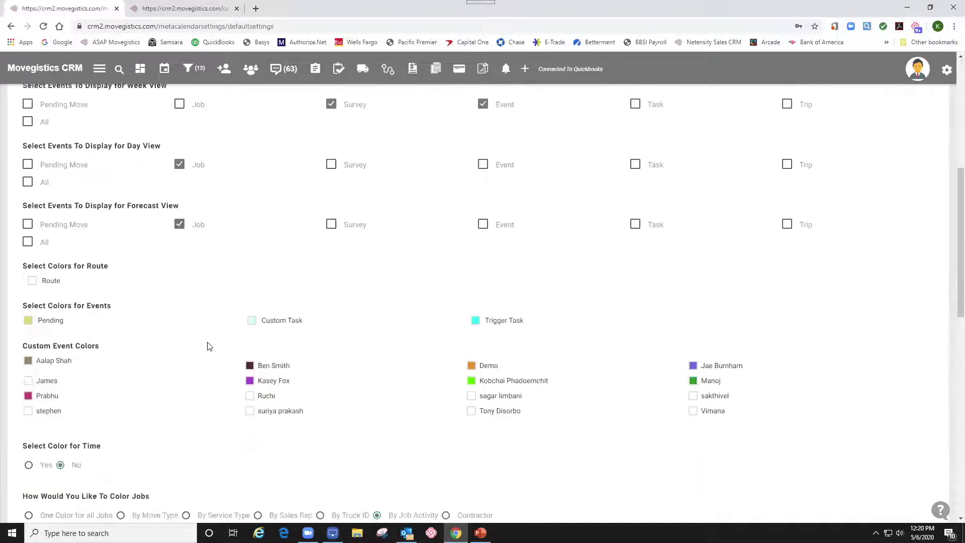
scroll(209, 347, "down", 2)
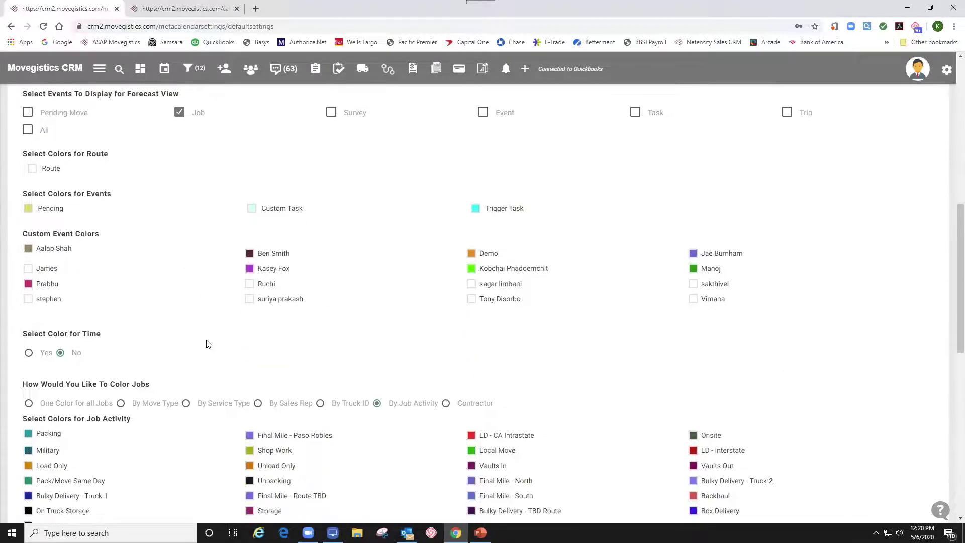
scroll(184, 305, "down", 1)
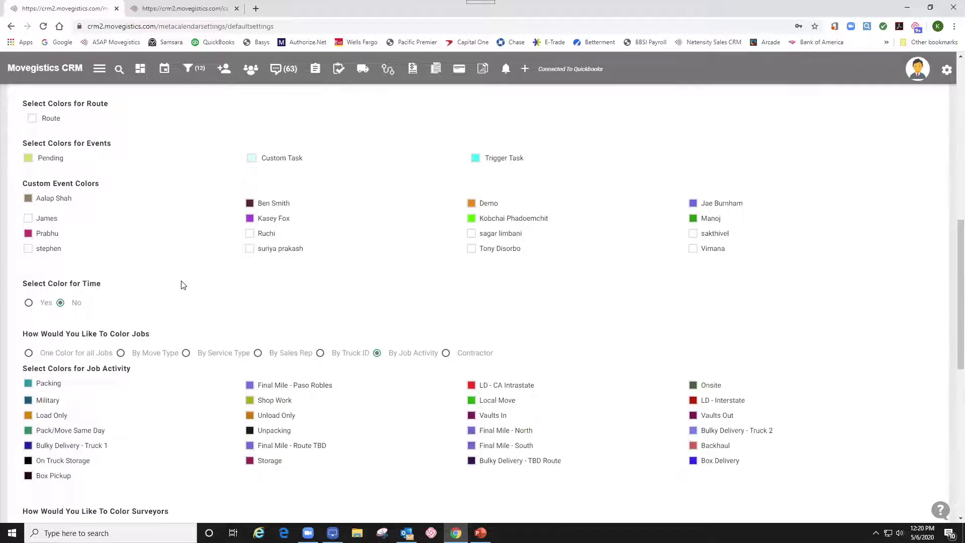
scroll(183, 285, "down", 1)
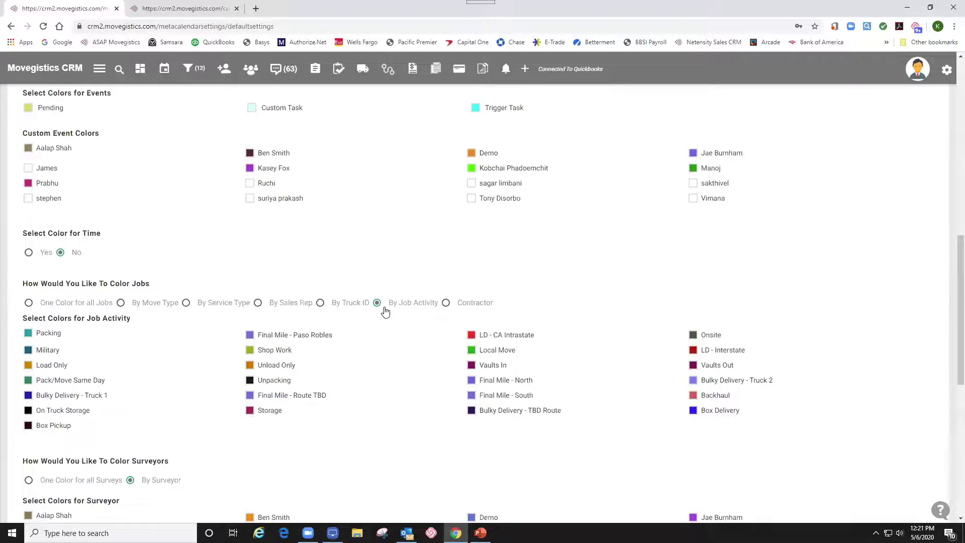
scroll(385, 312, "down", 2)
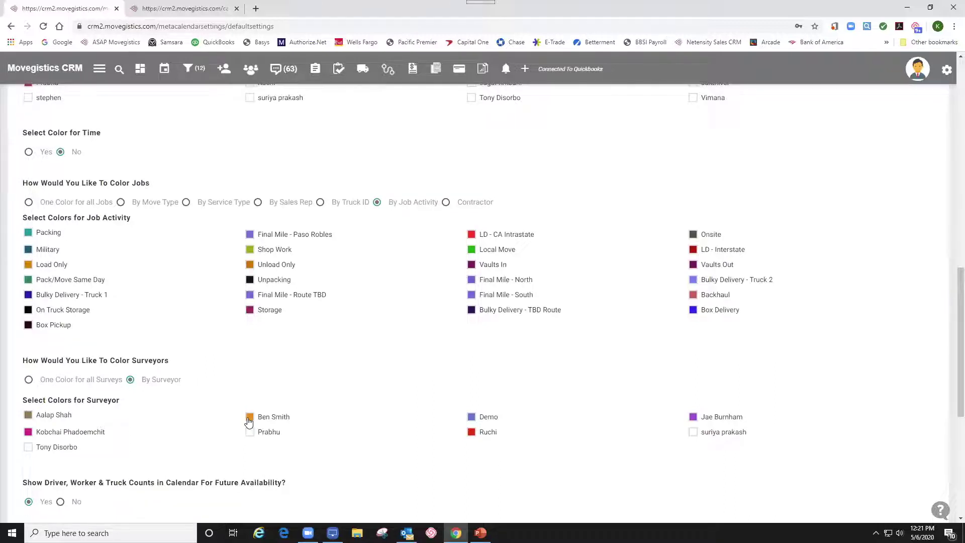
scroll(248, 421, "up", 2)
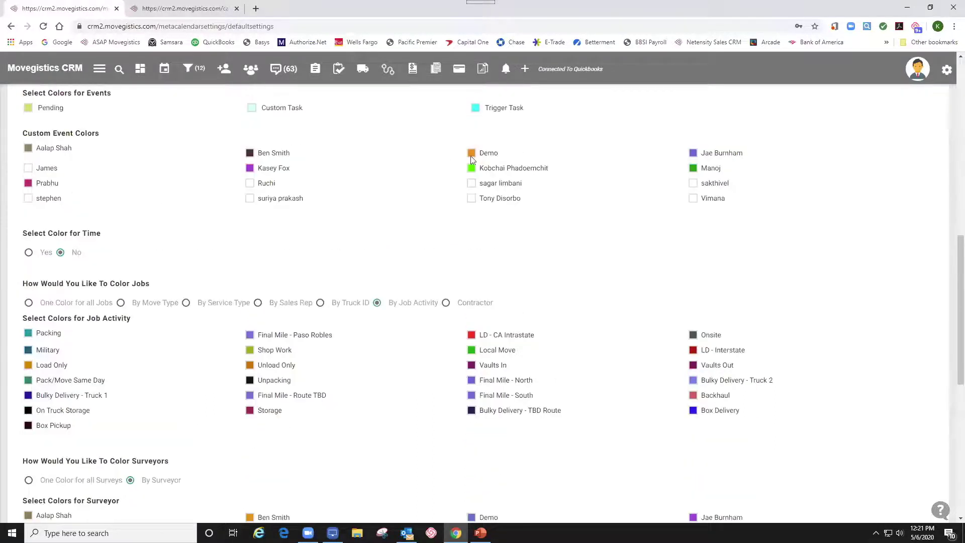
scroll(252, 189, "down", 1)
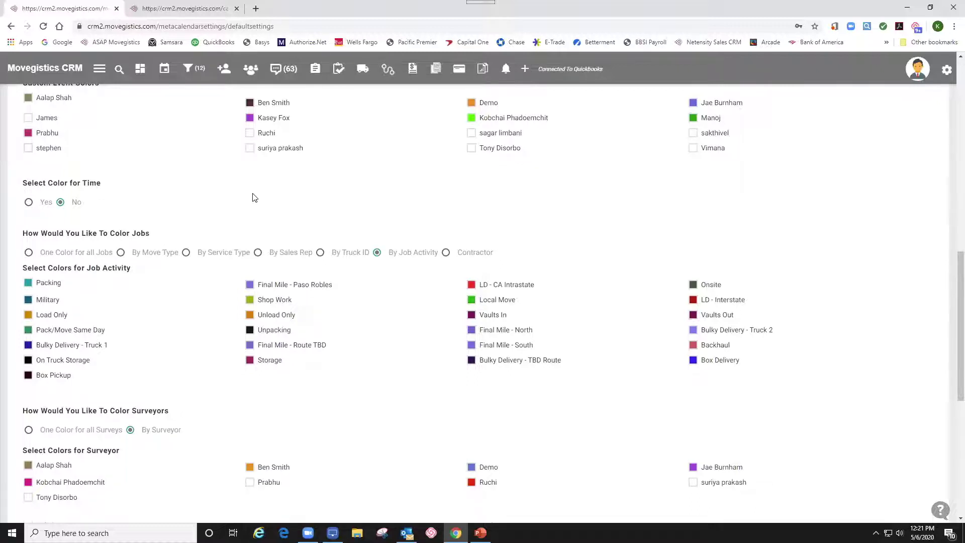
scroll(129, 196, "up", 1)
scroll(185, 285, "down", 1)
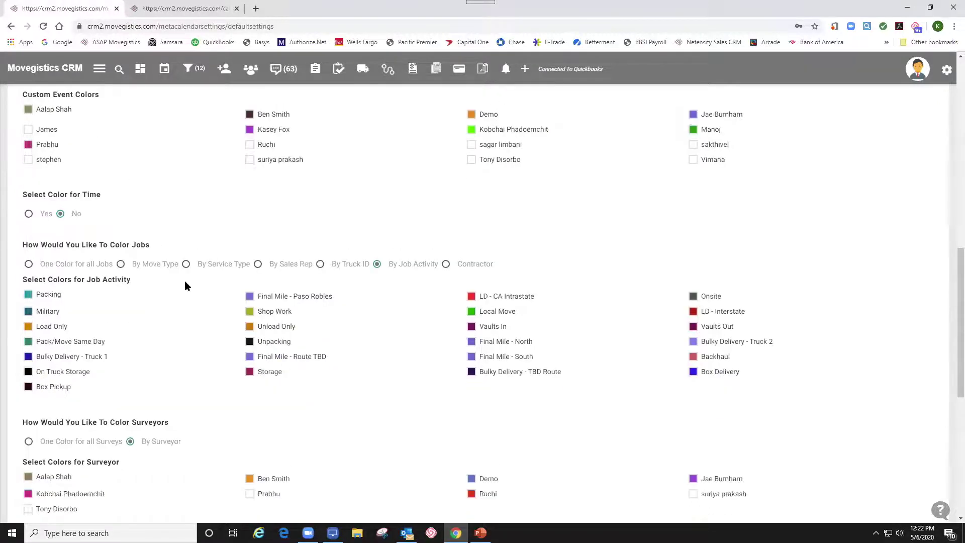
- Review the driver, worker and truck count option and the Google Calendar show/hide fields in the calendar settings
scroll(185, 286, "down", 1)
scroll(280, 318, "down", 2)
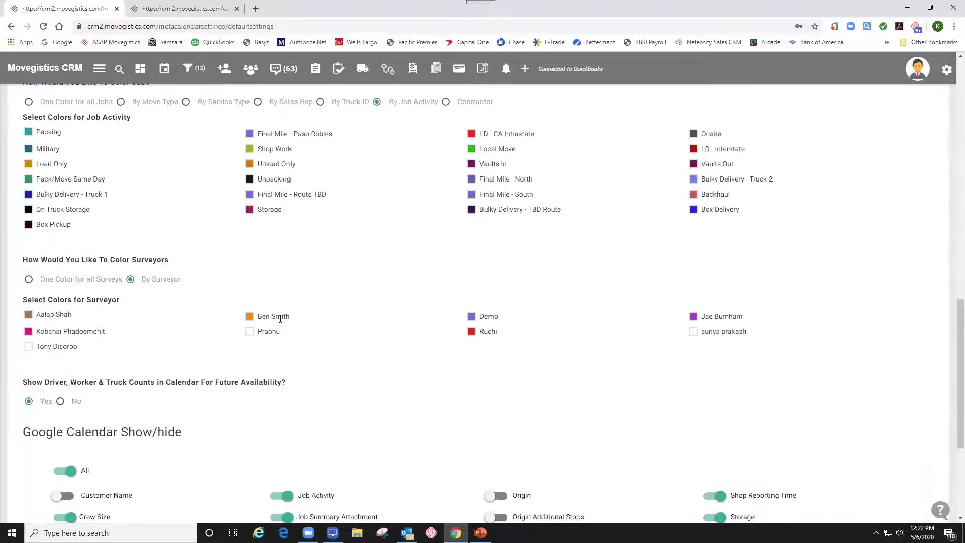
scroll(329, 294, "down", 3)
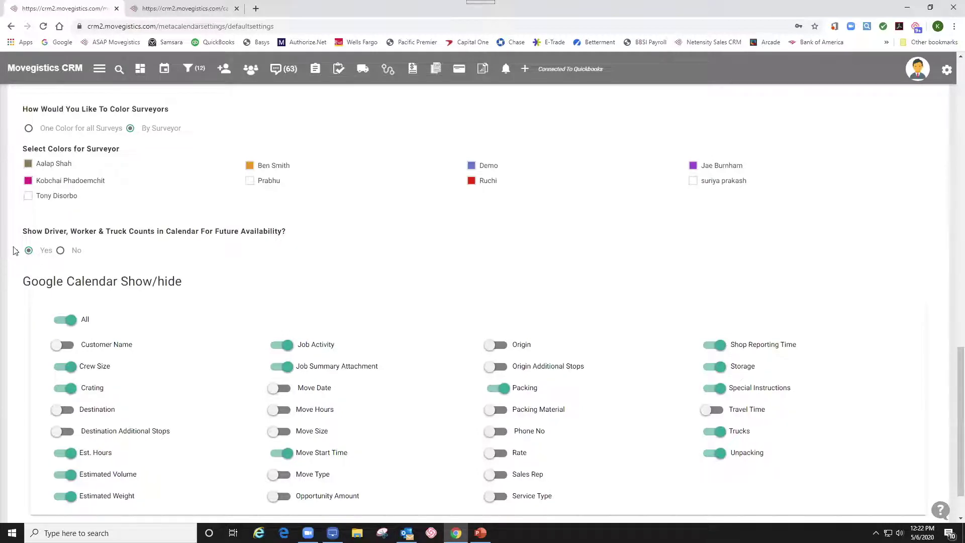
scroll(286, 224, "down", 1)
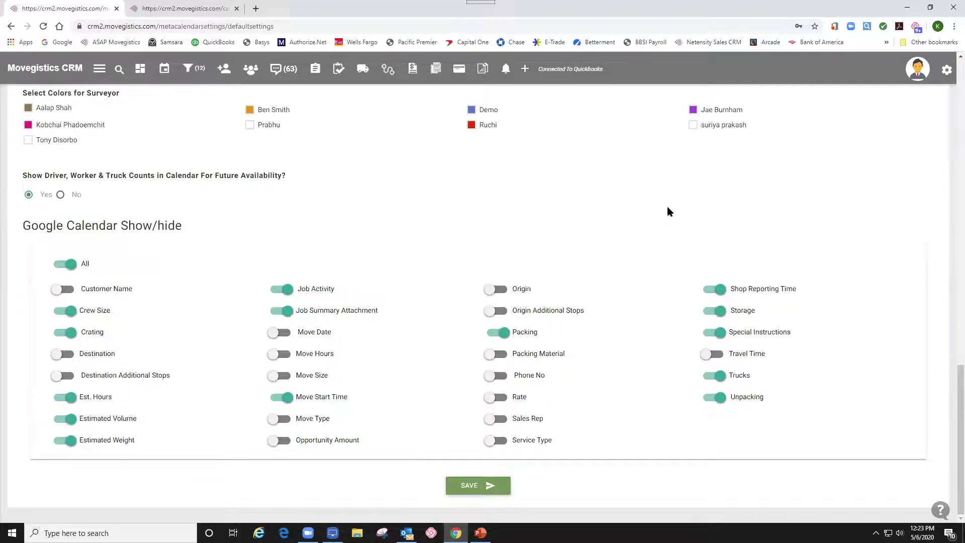
- View the W Zoom extension's page in the Chrome Web Store and return to the calendar settings
right_click(868, 31)
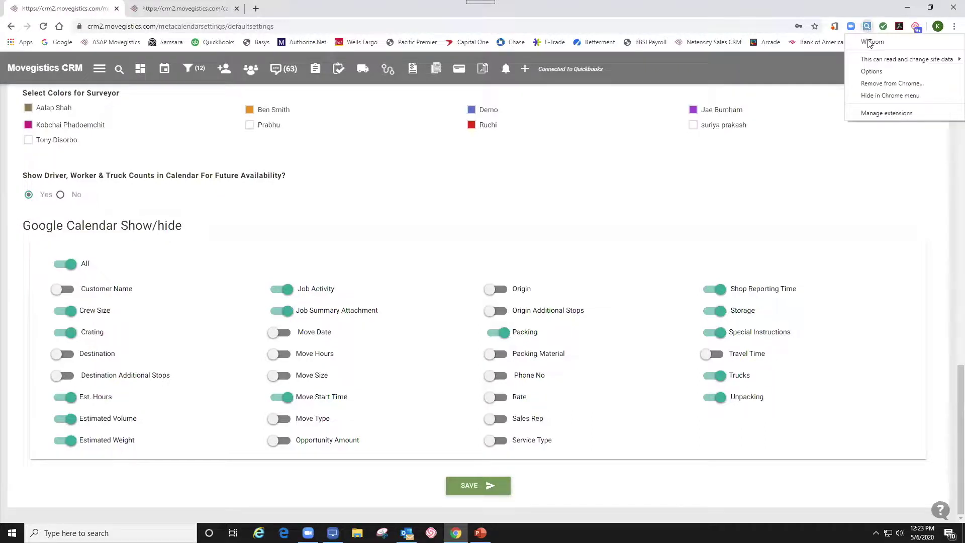
left_click(869, 40)
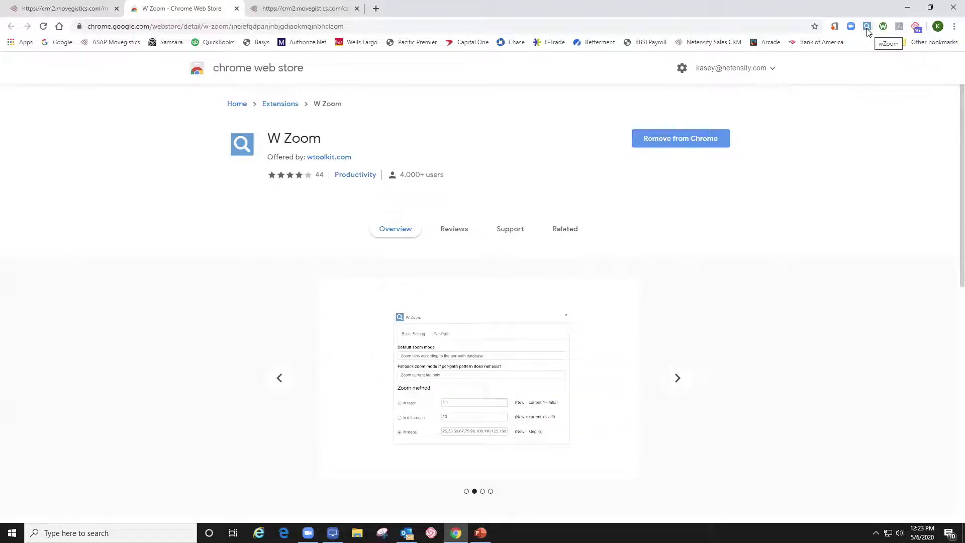
left_click(236, 9)
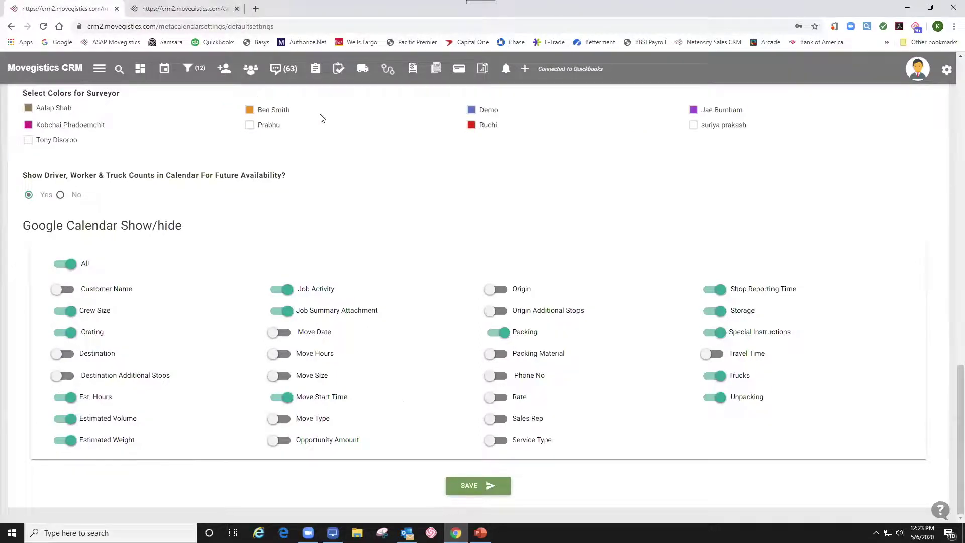
- Zoom the calendar settings page out, enlarge it with the W Zoom extension, and restore it to 100%
key("ctrl+minus")
key("ctrl+minus")
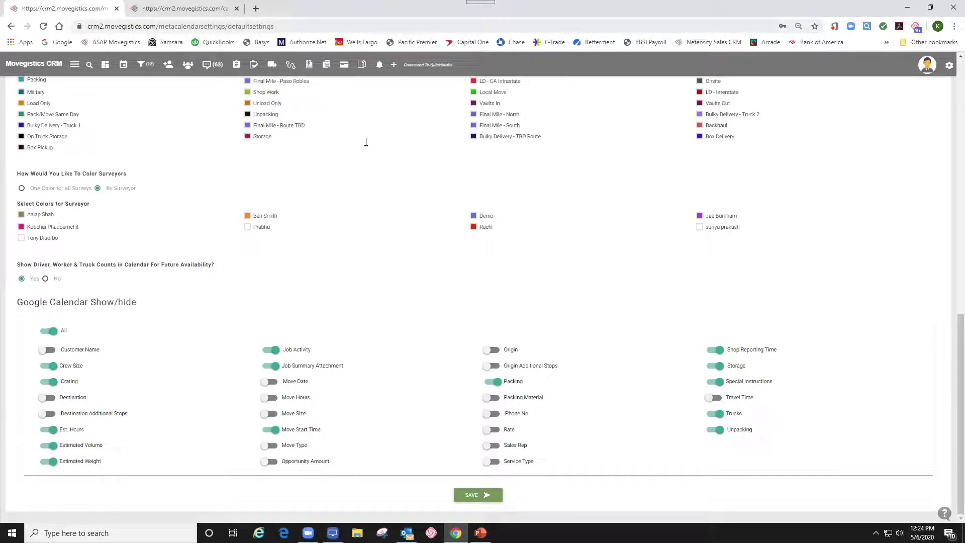
key("ctrl+minus")
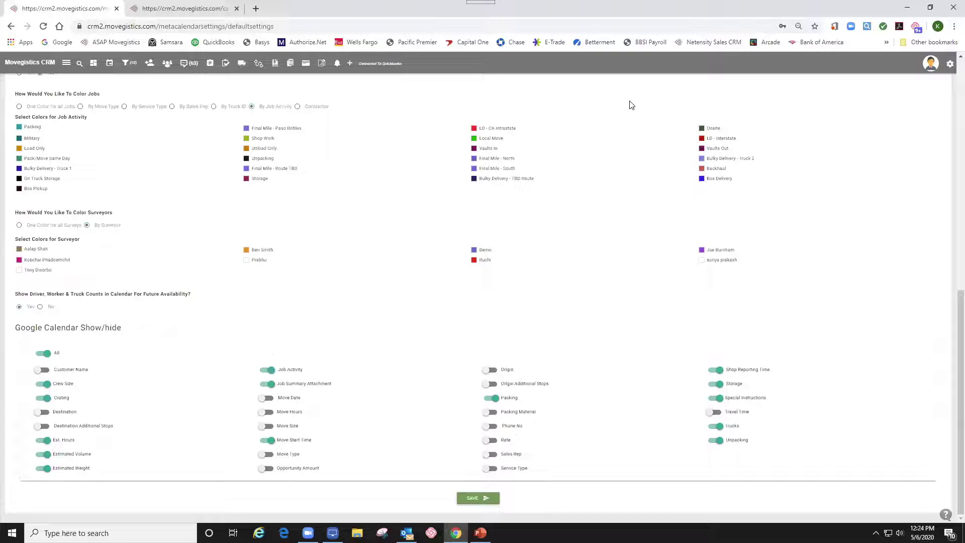
left_click(867, 28)
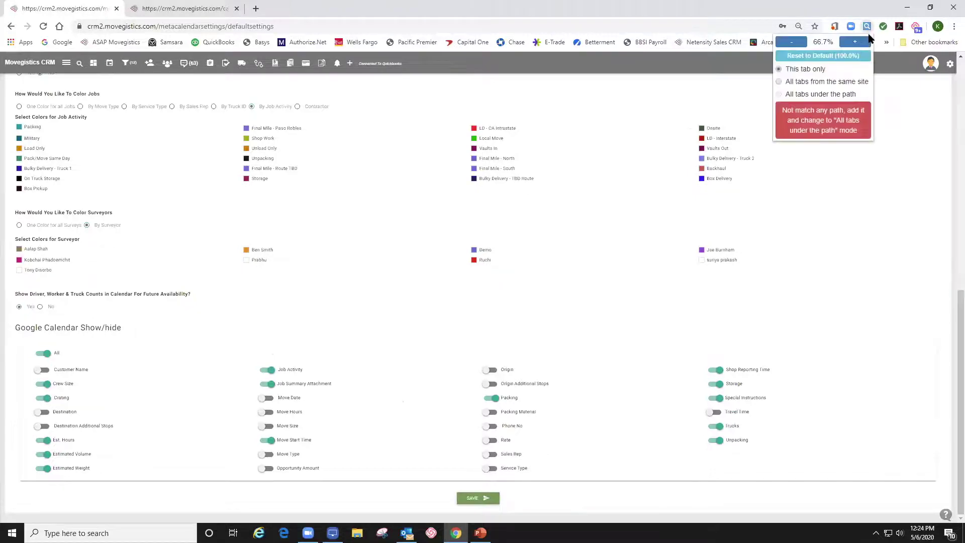
left_click(855, 42)
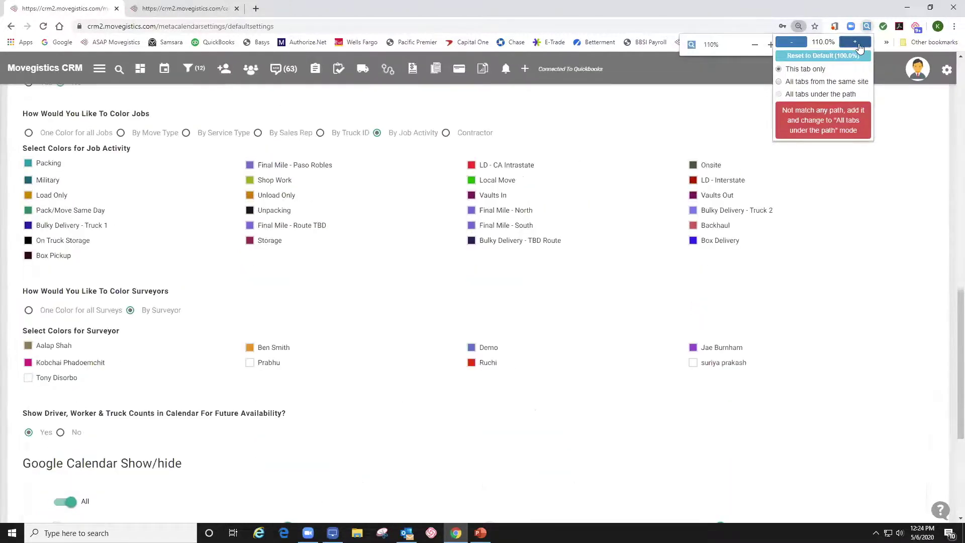
left_click(791, 41)
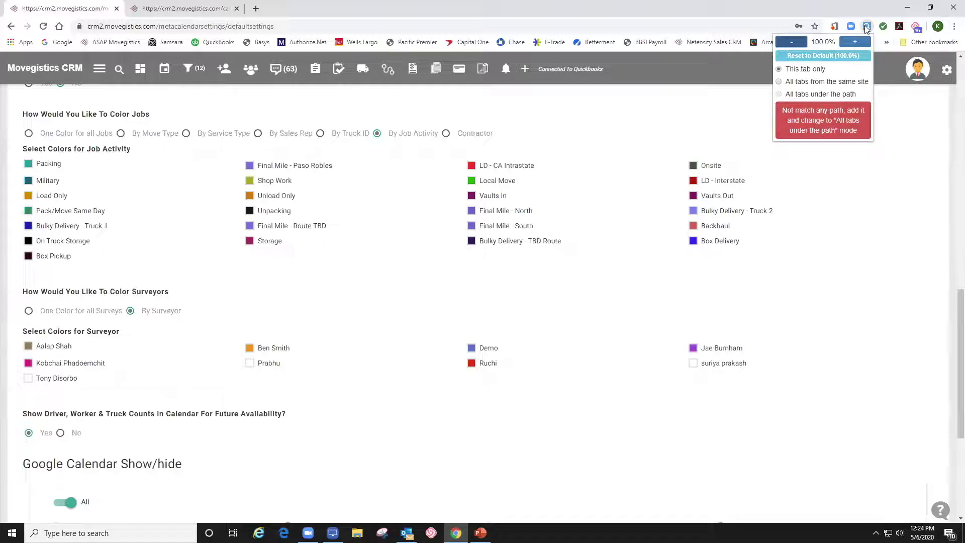
left_click(751, 100)
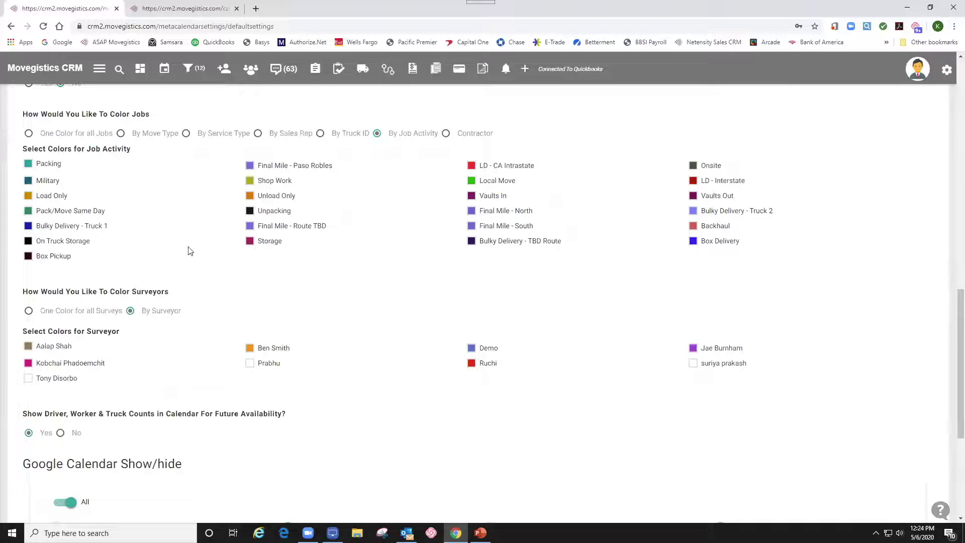
- Open the second driver's record from the Dispatching workers list and enable Google Calendar Invite
left_click(101, 74)
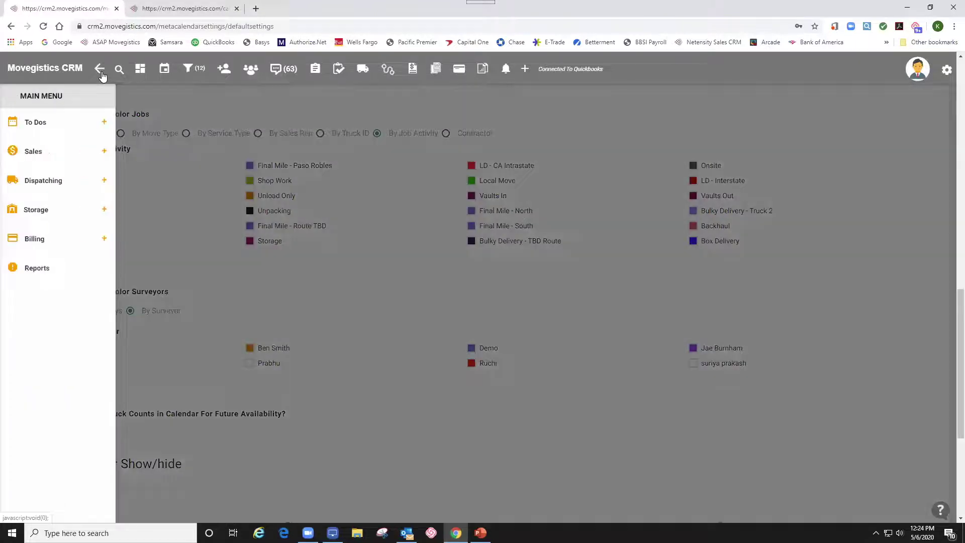
left_click(104, 183)
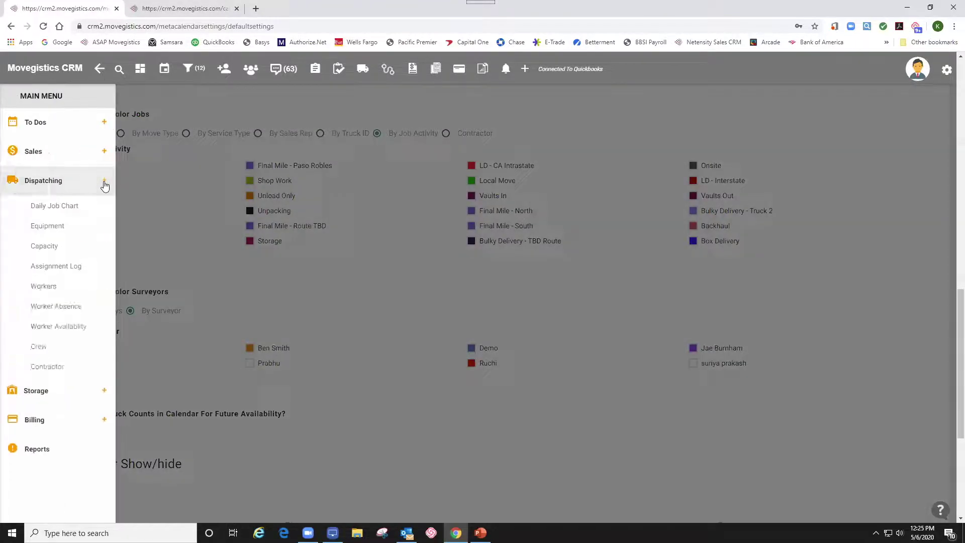
left_click(48, 289)
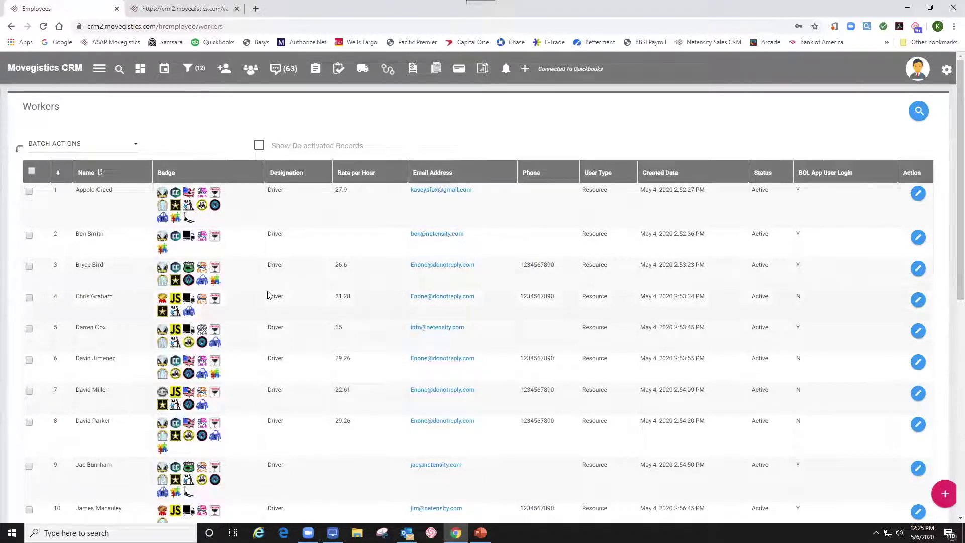
left_click(919, 241)
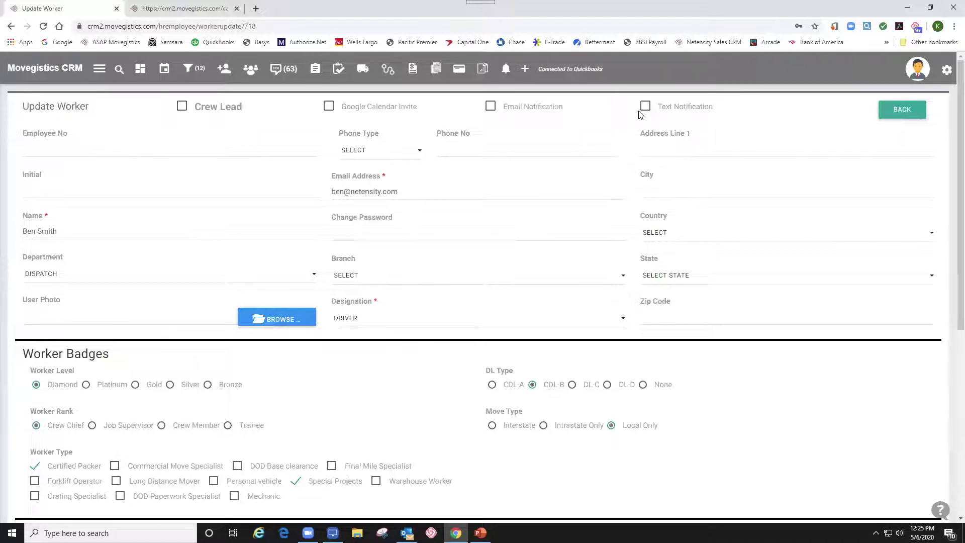
left_click(329, 107)
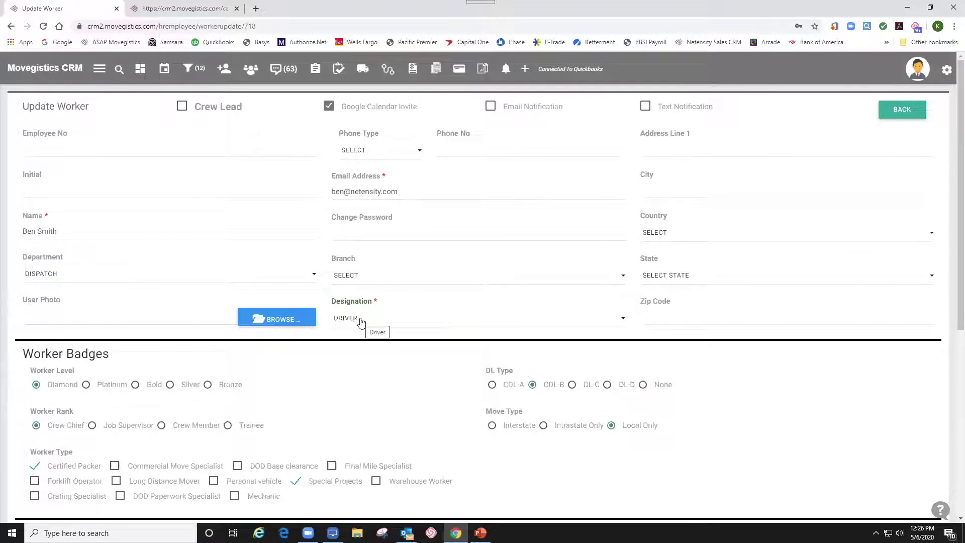
- Add the Long Distance Mover and DOD Base clearance worker types to the driver's badges
scroll(361, 322, "down", 3)
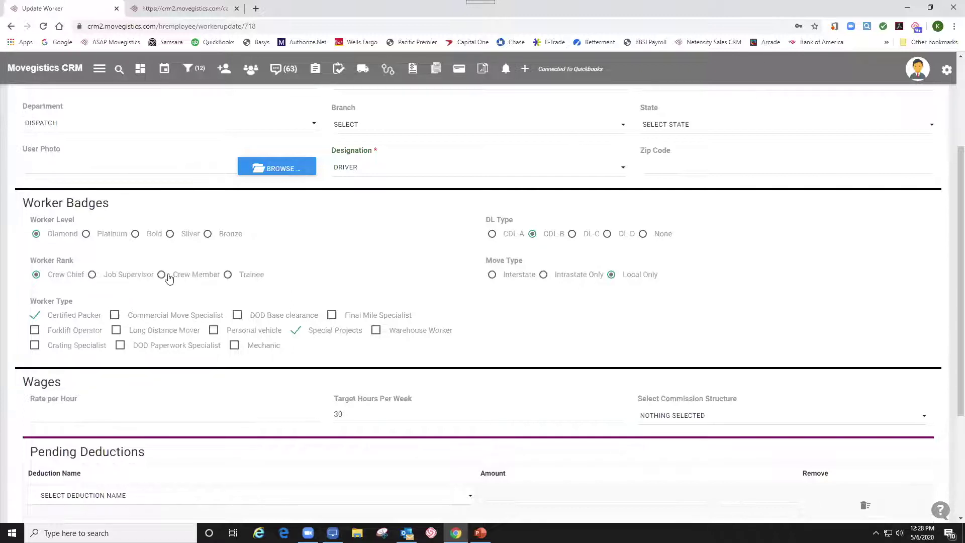
left_click(119, 331)
left_click(239, 316)
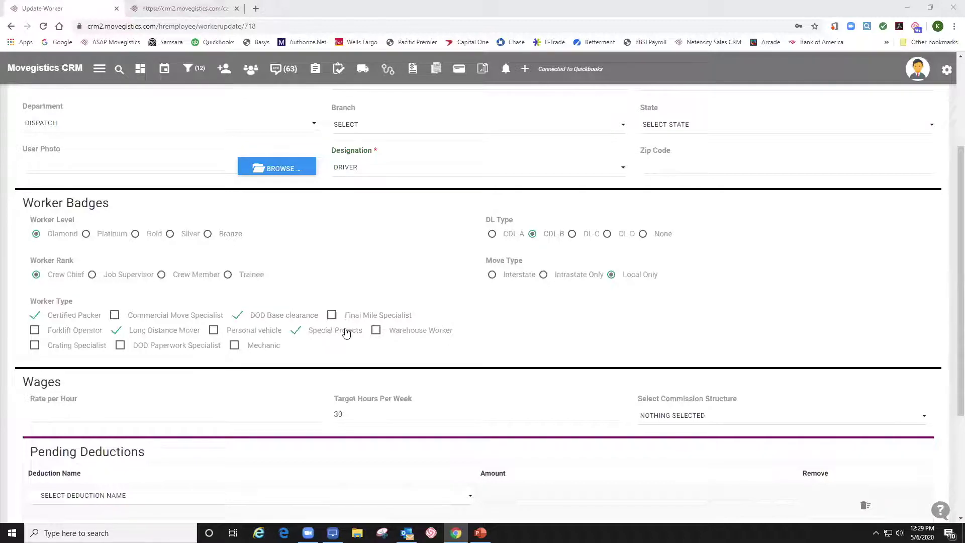
- Set the driver's rate per hour to 15, check the target hours per week, and leave the record without saving
scroll(342, 334, "down", 1)
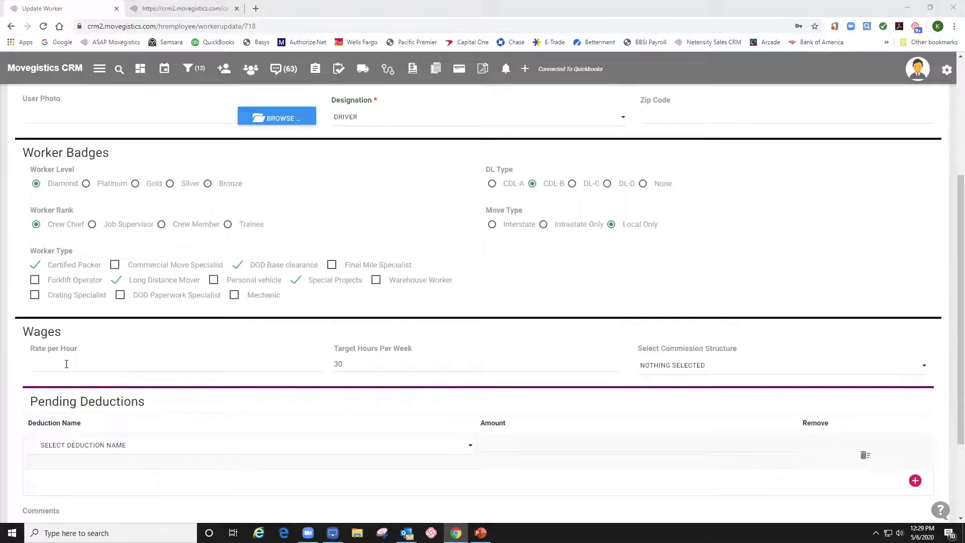
left_click(66, 363)
type("15")
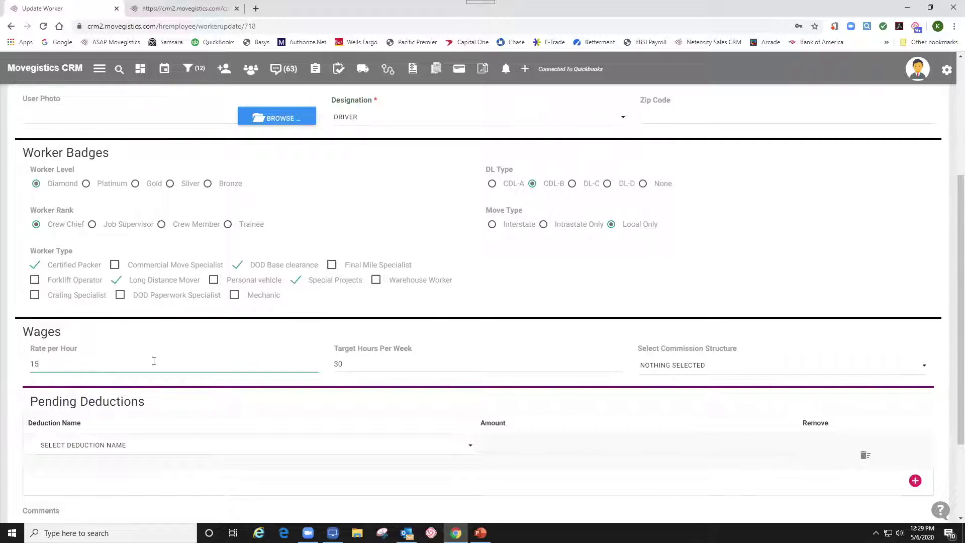
left_click(347, 363)
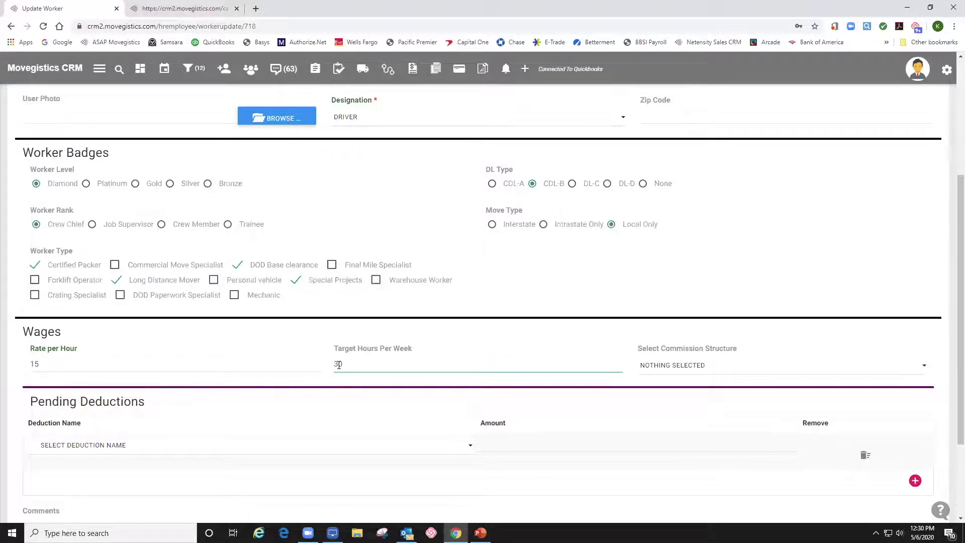
scroll(338, 364, "down", 2)
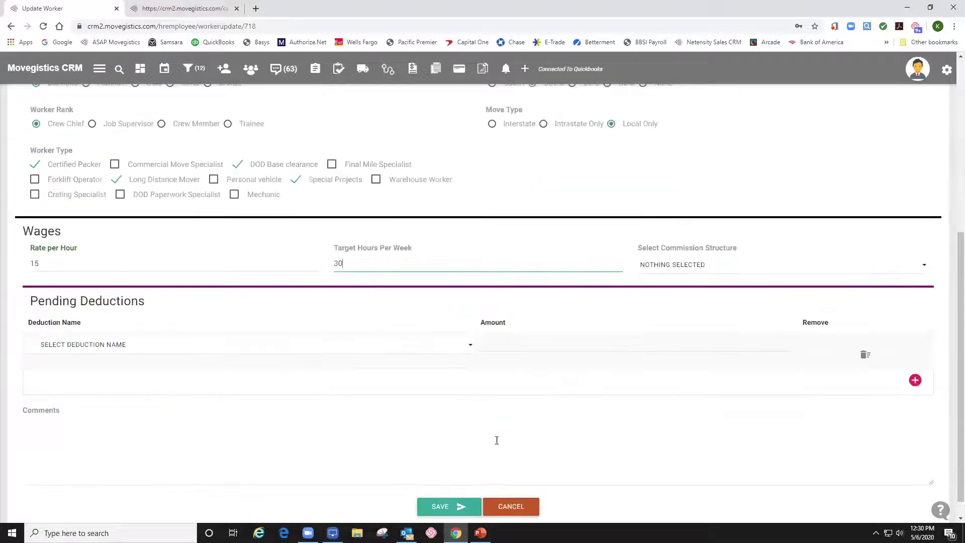
left_click(502, 508)
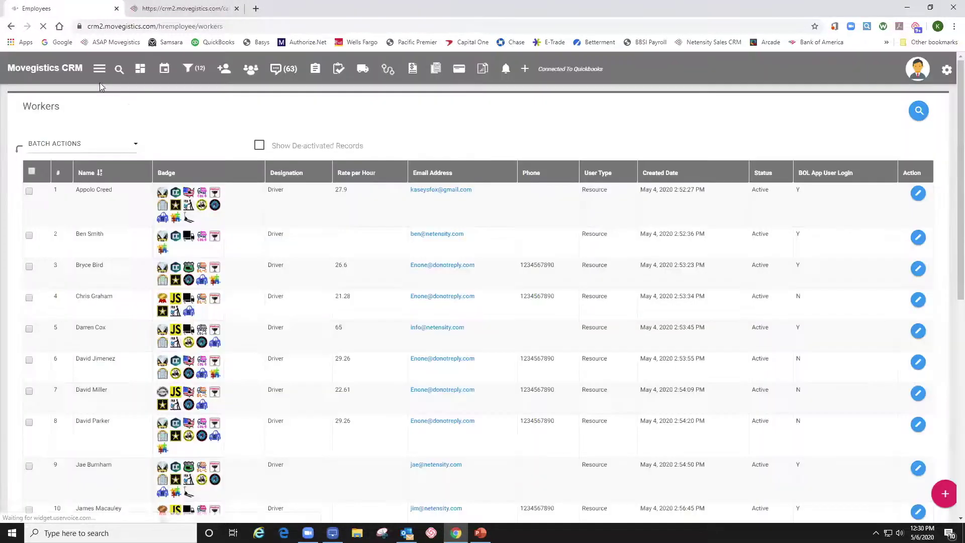
- Review the zDakota pickup truck's record in Equipment Management, leave it without saving, and examine the z-prefixed equipment entries
left_click(98, 72)
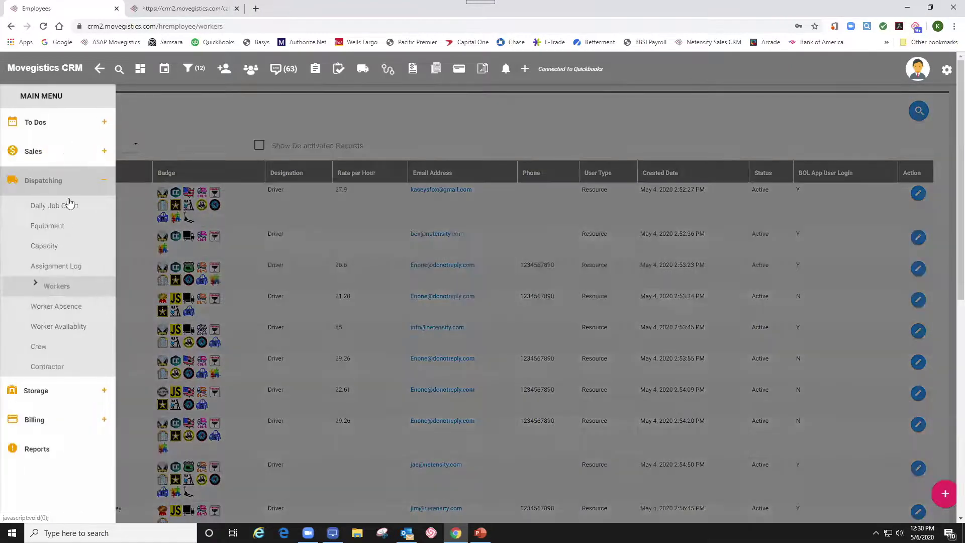
left_click(55, 229)
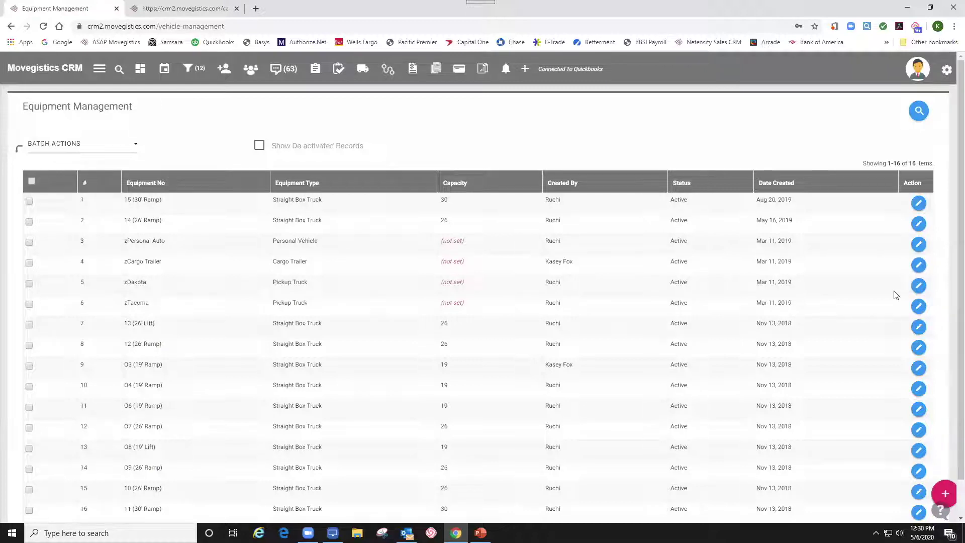
left_click(918, 287)
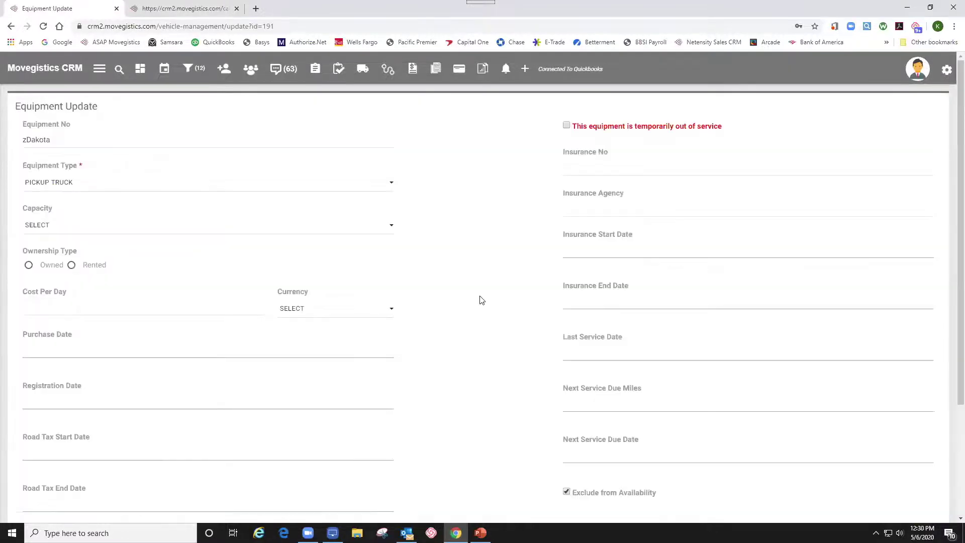
scroll(502, 327, "down", 3)
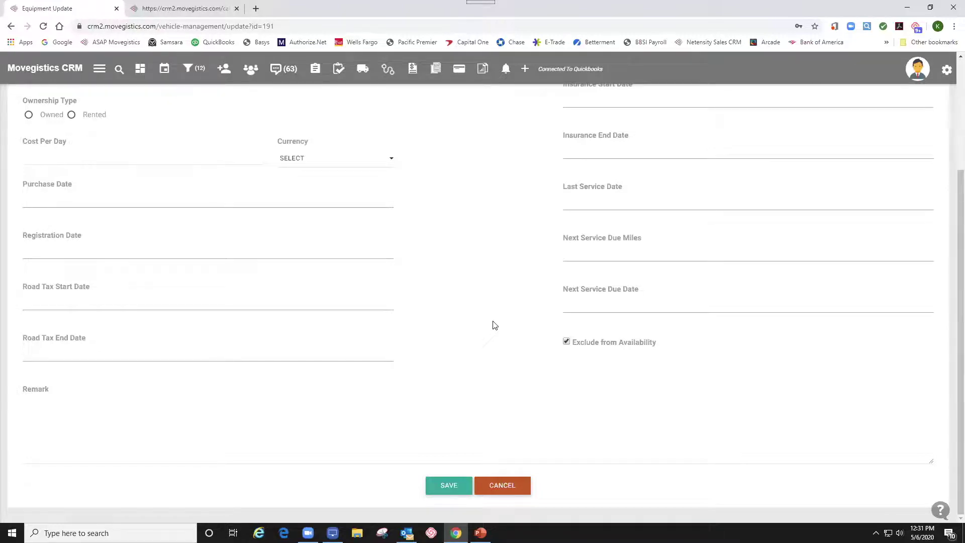
scroll(479, 327, "up", 3)
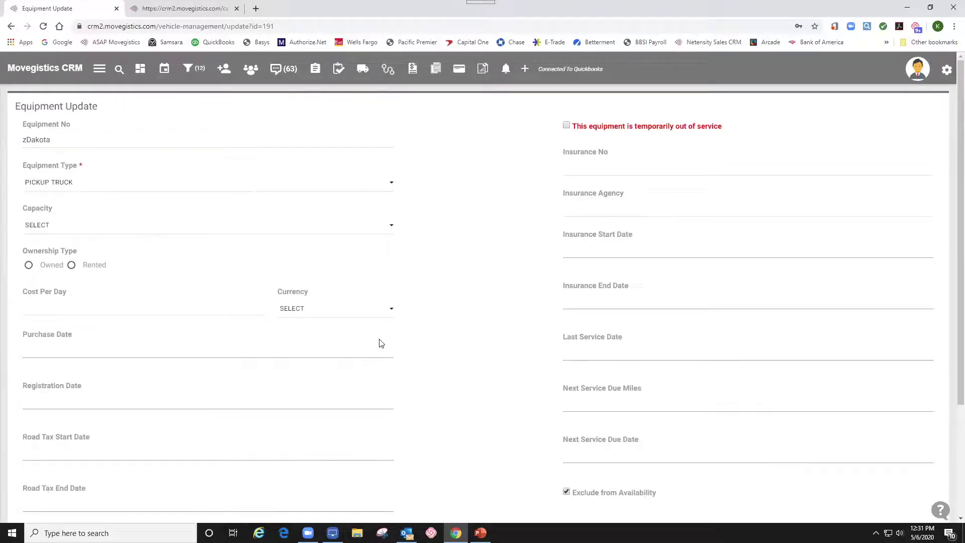
scroll(402, 367, "down", 3)
left_click(502, 487)
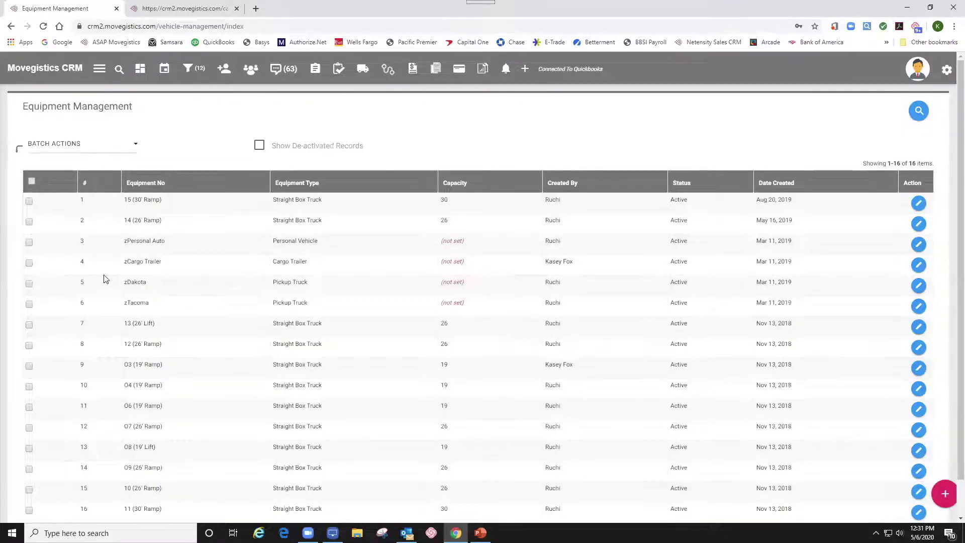
left_click_drag(127, 242, 149, 303)
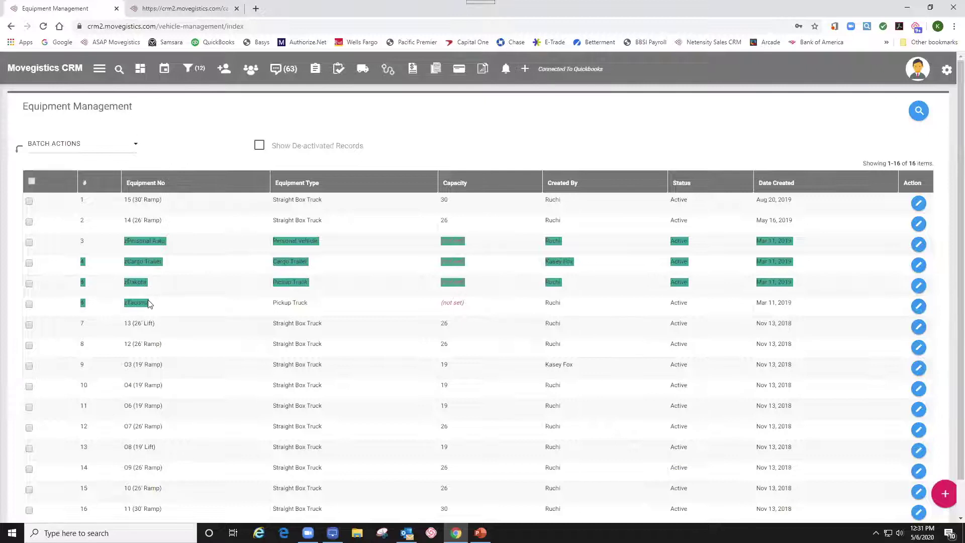
left_click(156, 310)
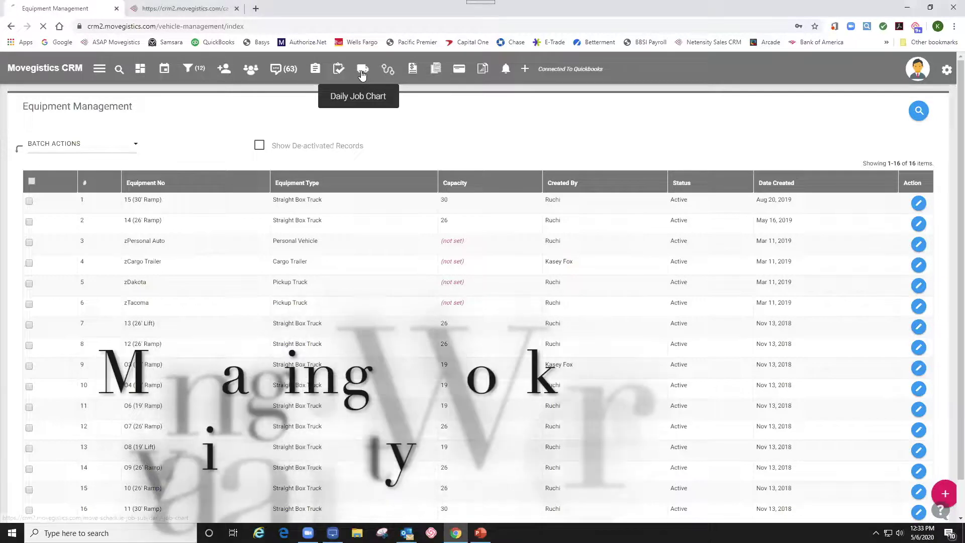
- Open the workers' recurring availability from the Daily Job Chart and mark the sixth driver as unavailable Monday through Friday
left_click(361, 73)
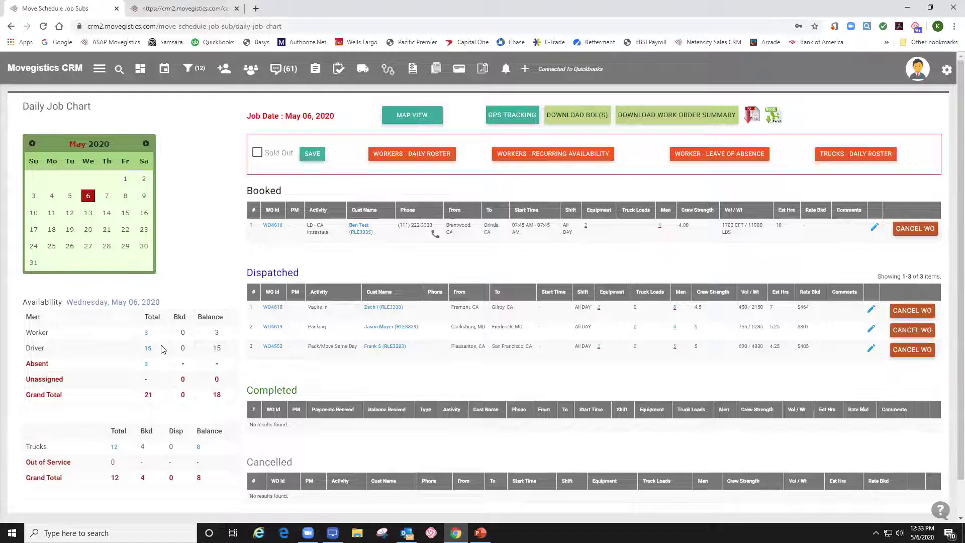
left_click(551, 157)
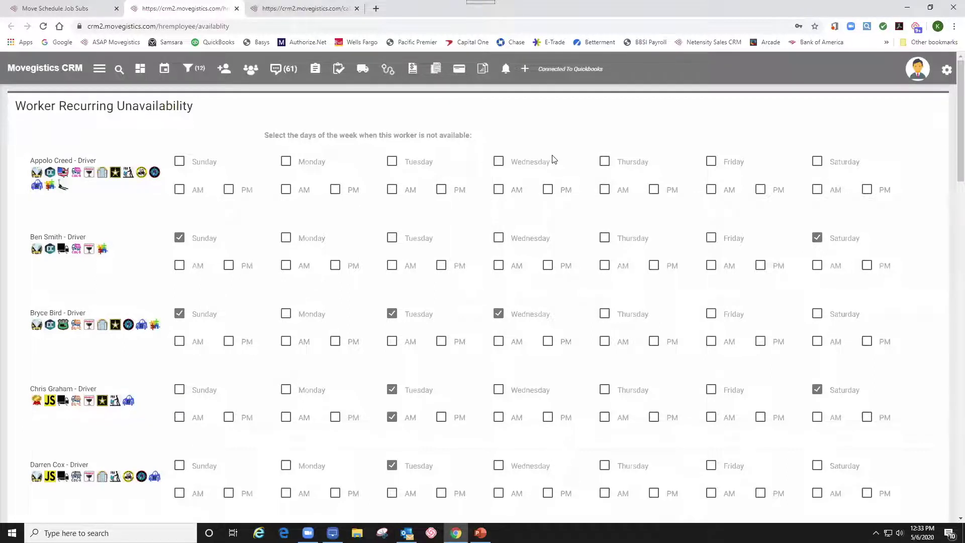
scroll(549, 342, "down", 2)
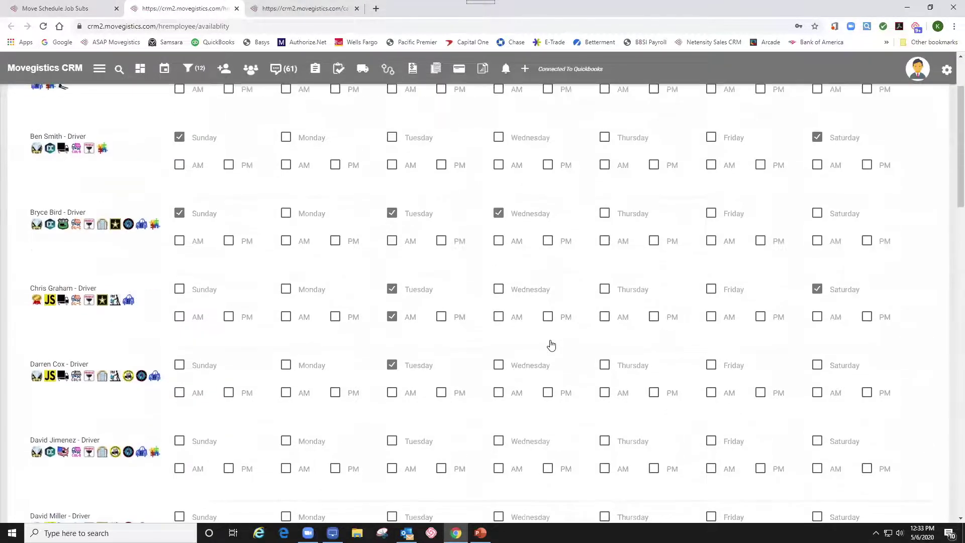
left_click(286, 441)
left_click(391, 440)
left_click(498, 441)
left_click(604, 441)
left_click(711, 441)
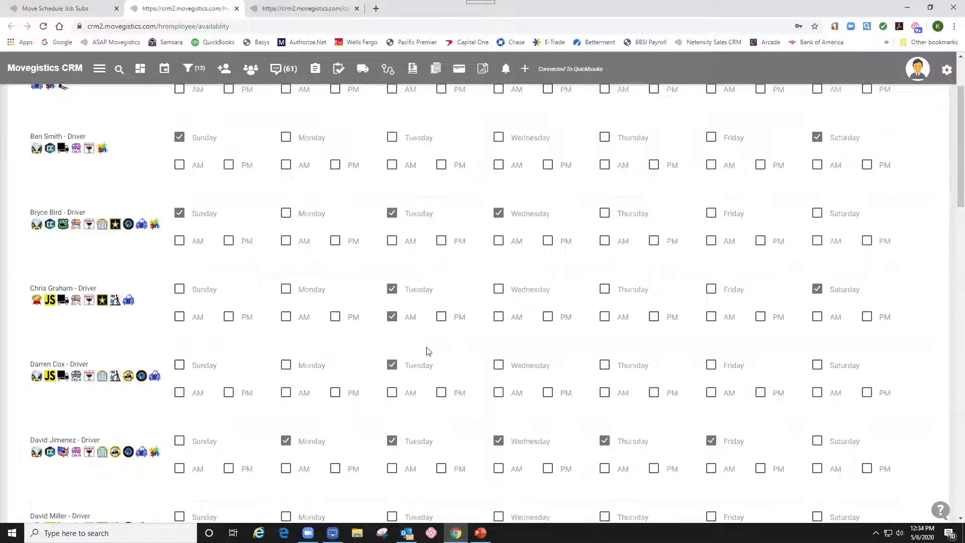
- Look through the rest of the workers' recurring unavailability list and save the changes
scroll(428, 351, "down", 1)
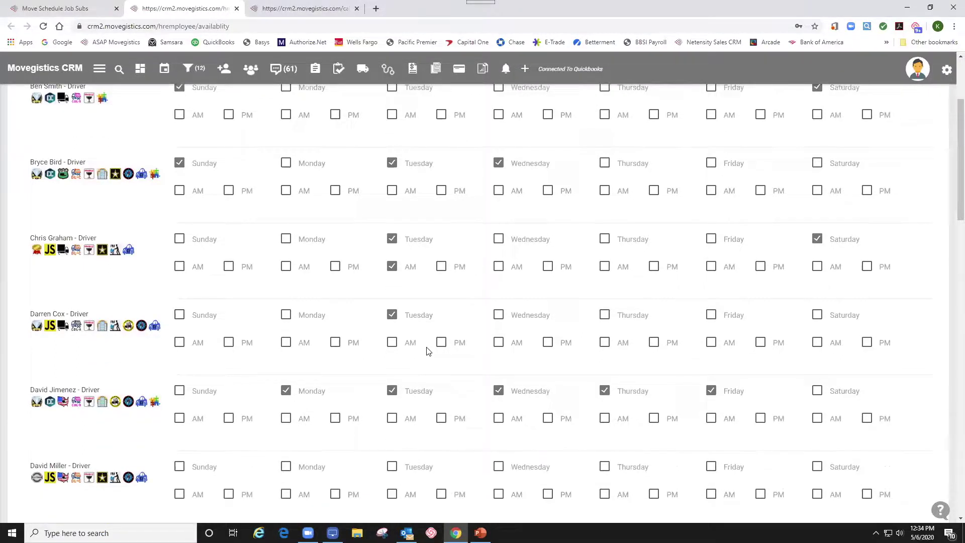
scroll(428, 351, "down", 5)
scroll(442, 357, "down", 8)
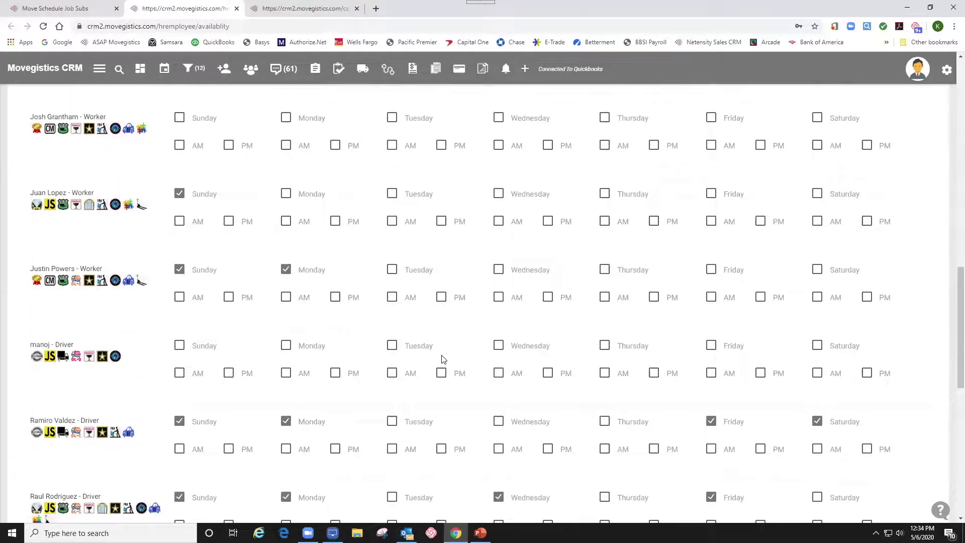
scroll(443, 359, "down", 10)
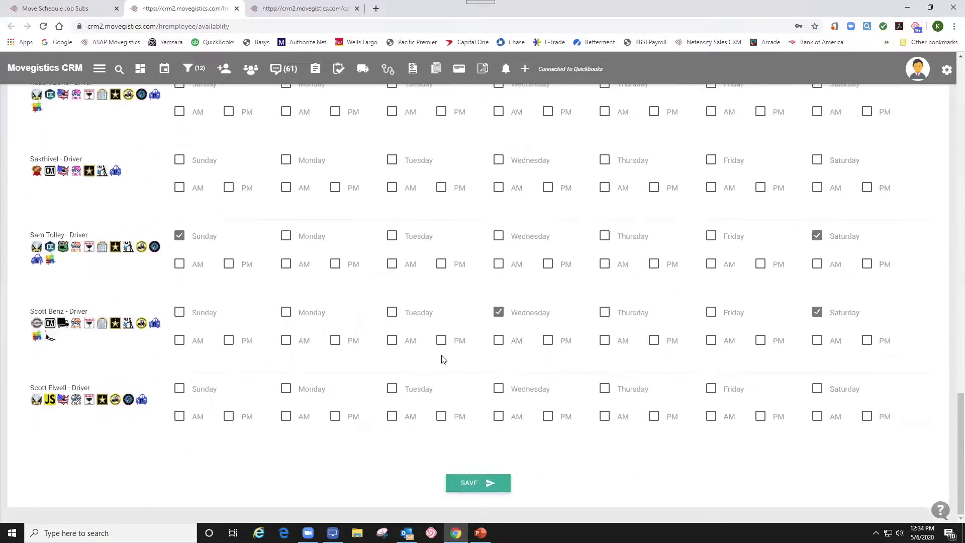
left_click(475, 484)
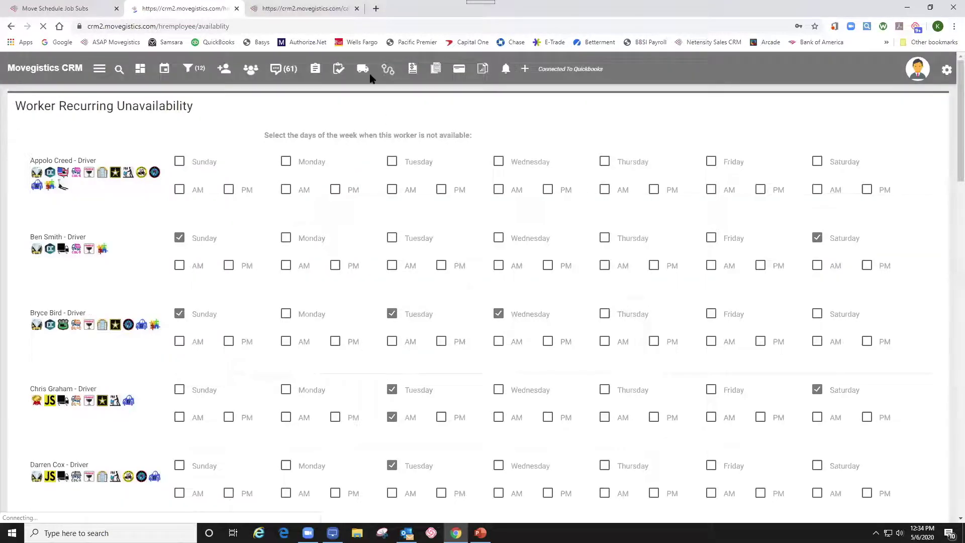
- Remove the fourth driver in the first column from the workers' daily roster for May 8, 2020, save, and review the roster again
left_click(404, 114)
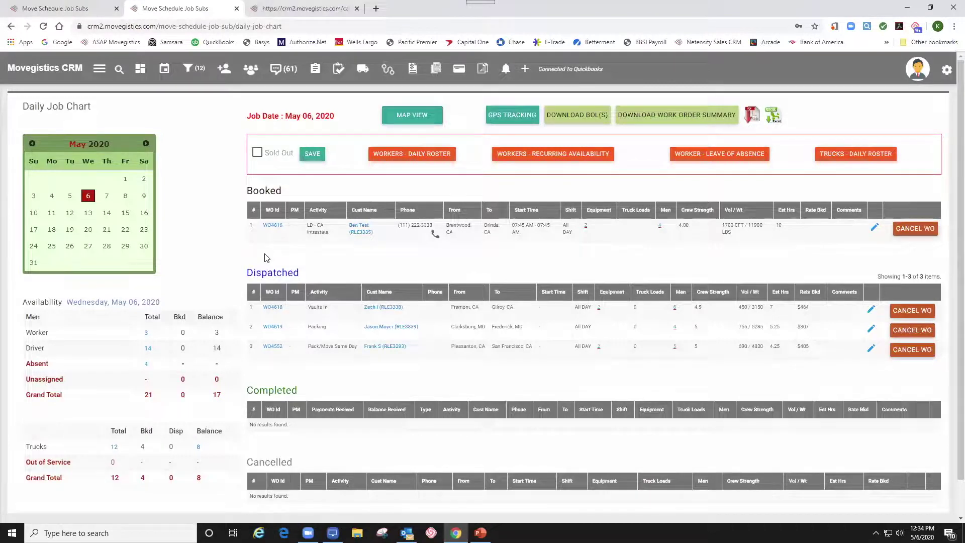
left_click(126, 197)
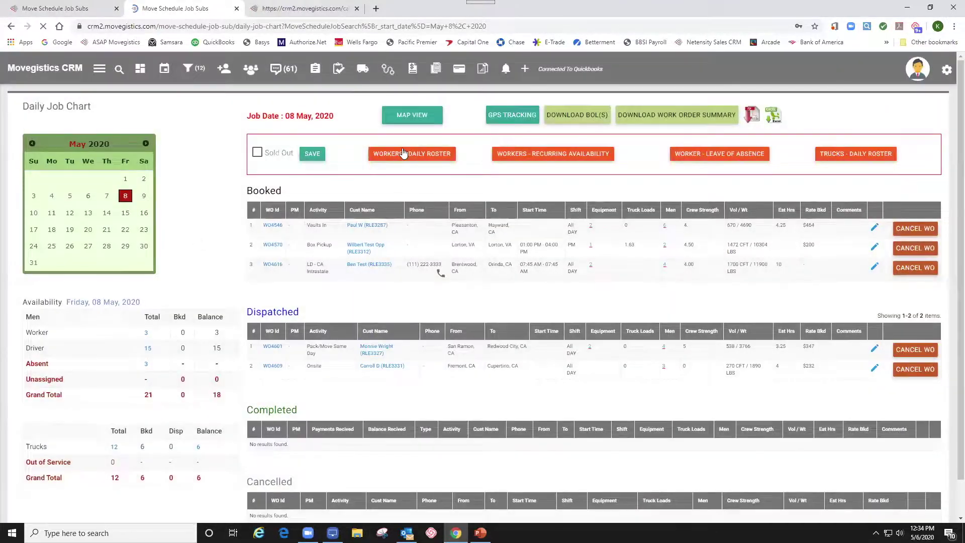
left_click(403, 159)
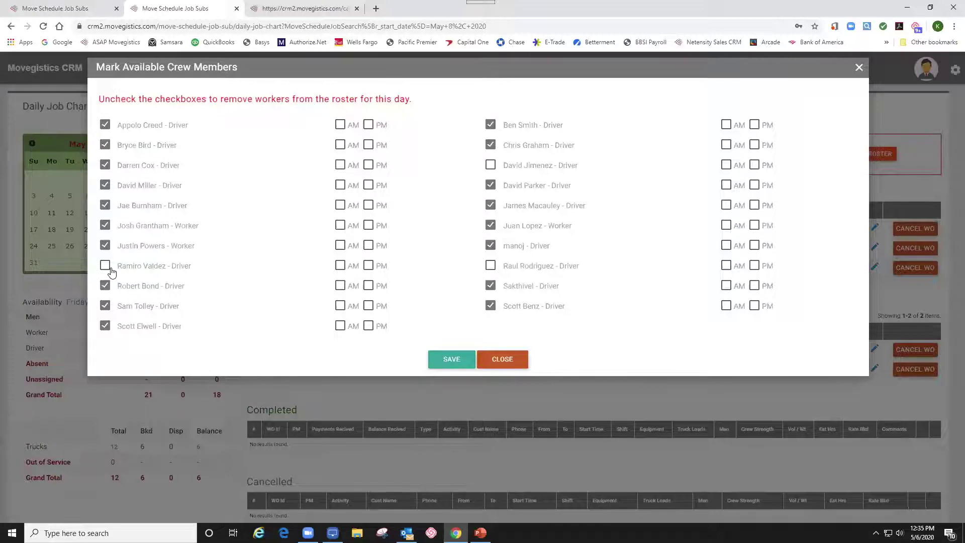
left_click(106, 186)
left_click(449, 359)
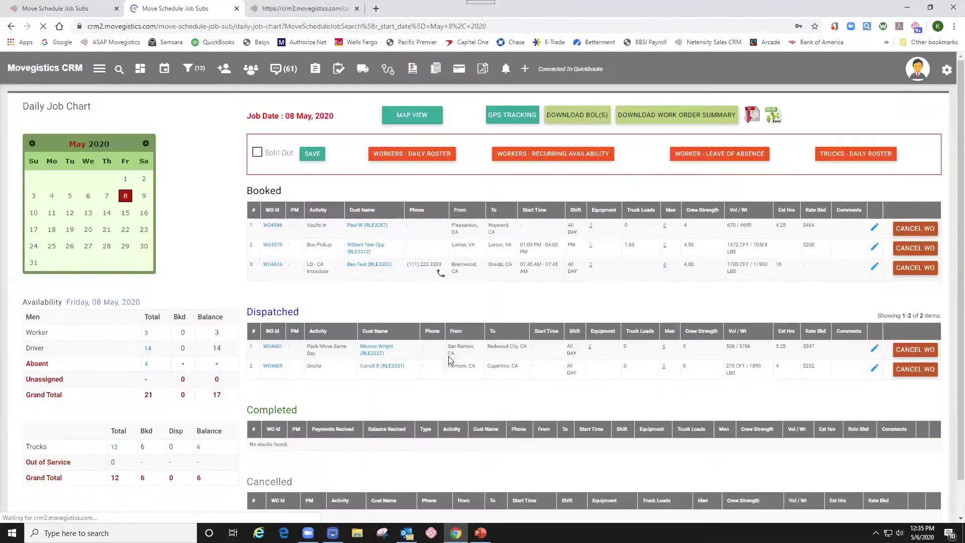
left_click(399, 154)
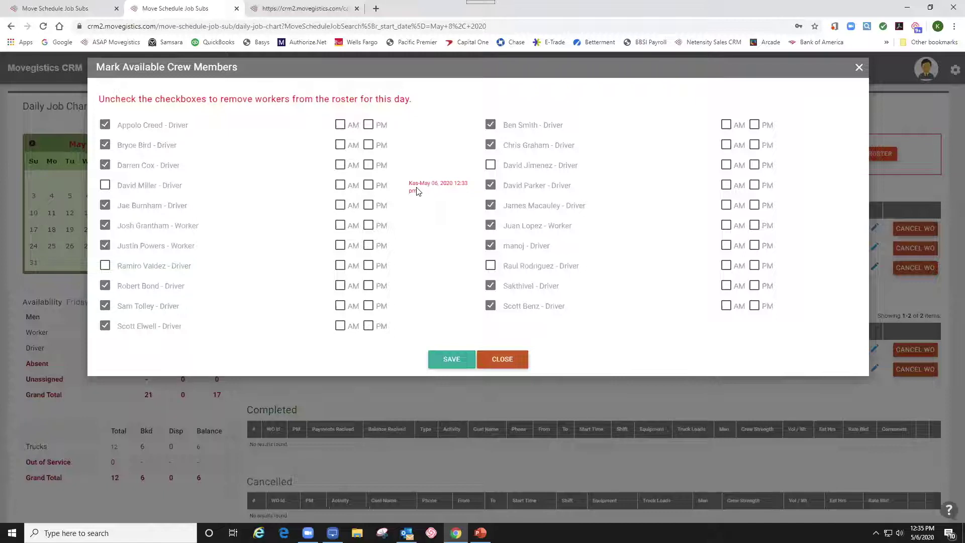
left_click(491, 362)
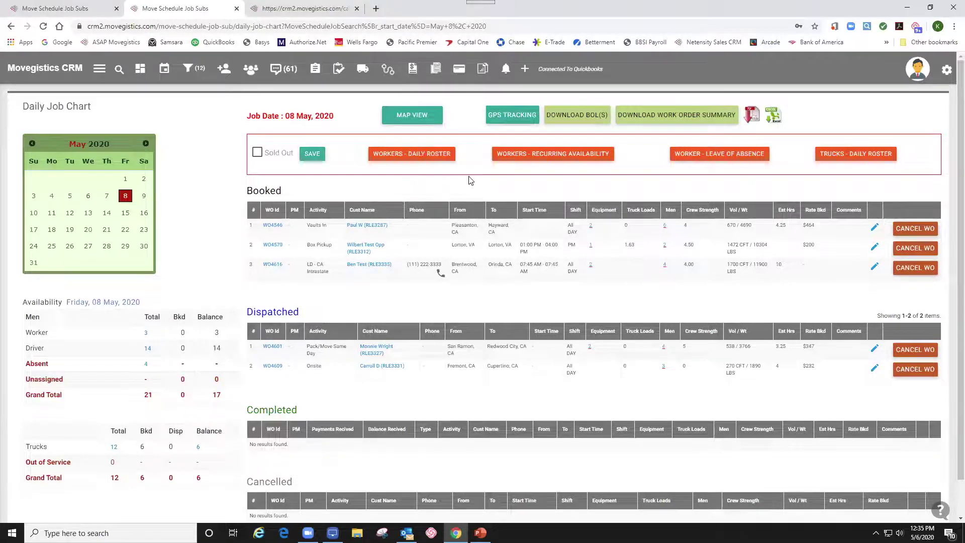
- Enter NEEDS A BREAK as the reason on the driver's May 8 leave of absence record and save it
left_click(719, 154)
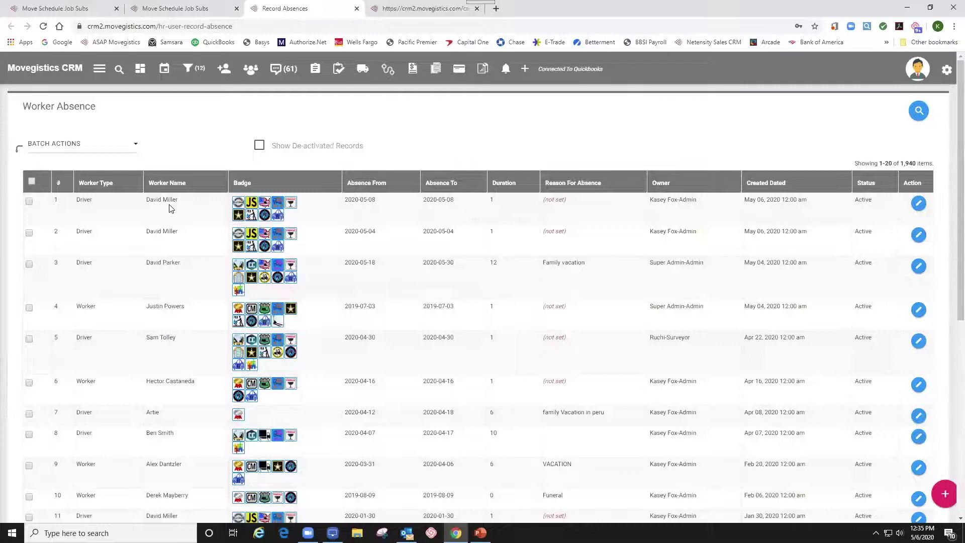
left_click(918, 203)
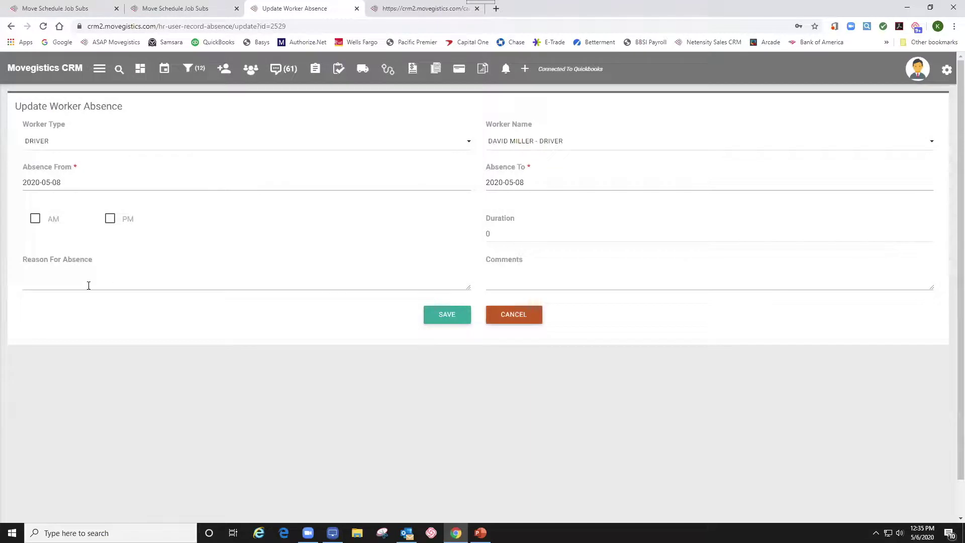
left_click(88, 286)
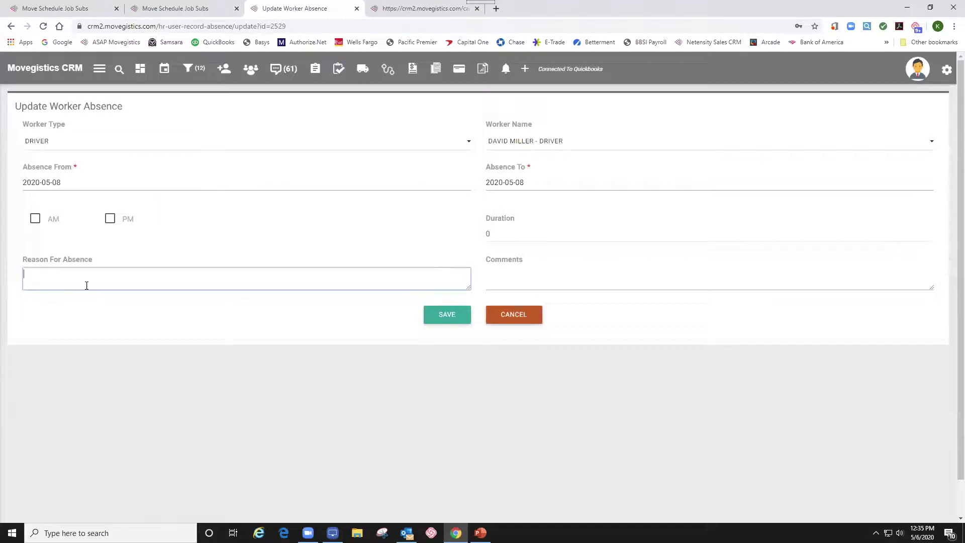
left_click(447, 314)
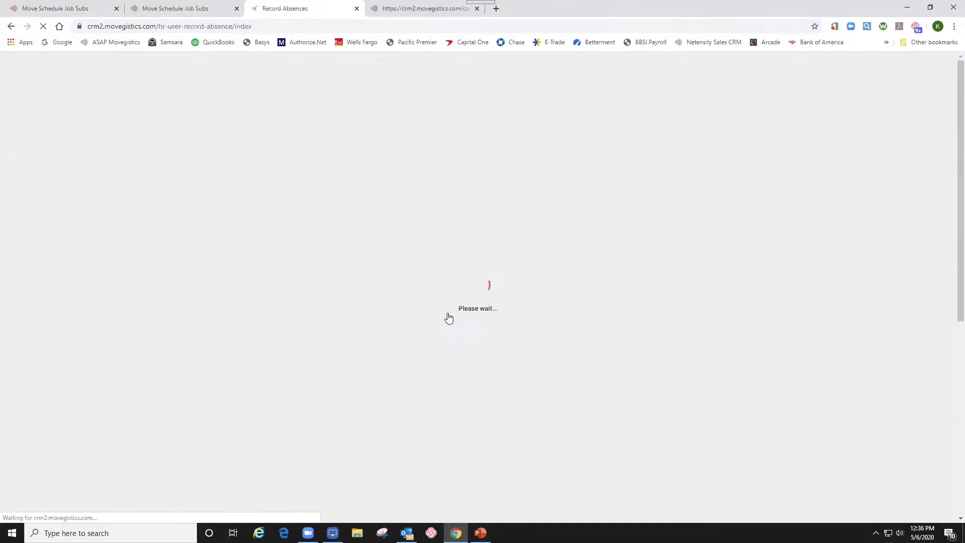
- Remove the worker in the sixth row of the second column from the May 11, 2020 daily roster and save it
left_click(184, 11)
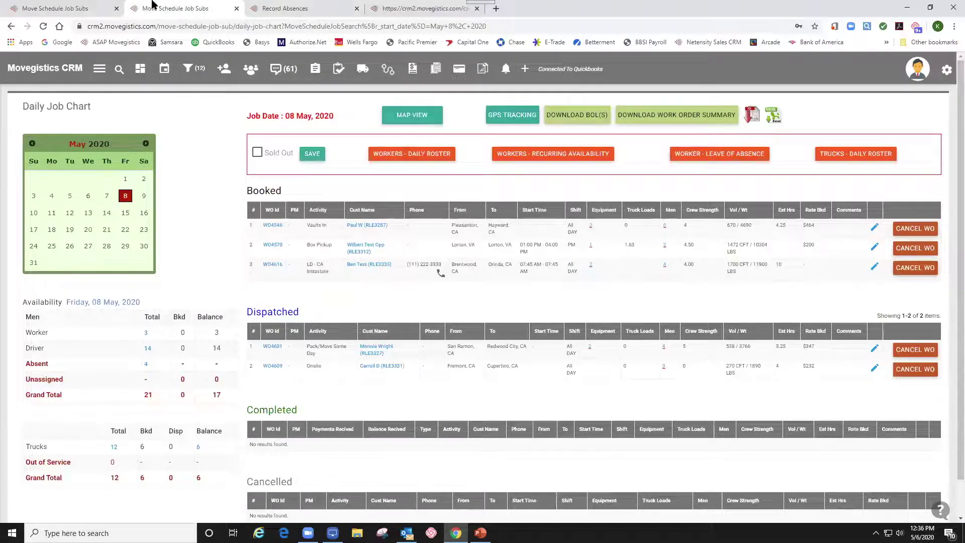
left_click(53, 216)
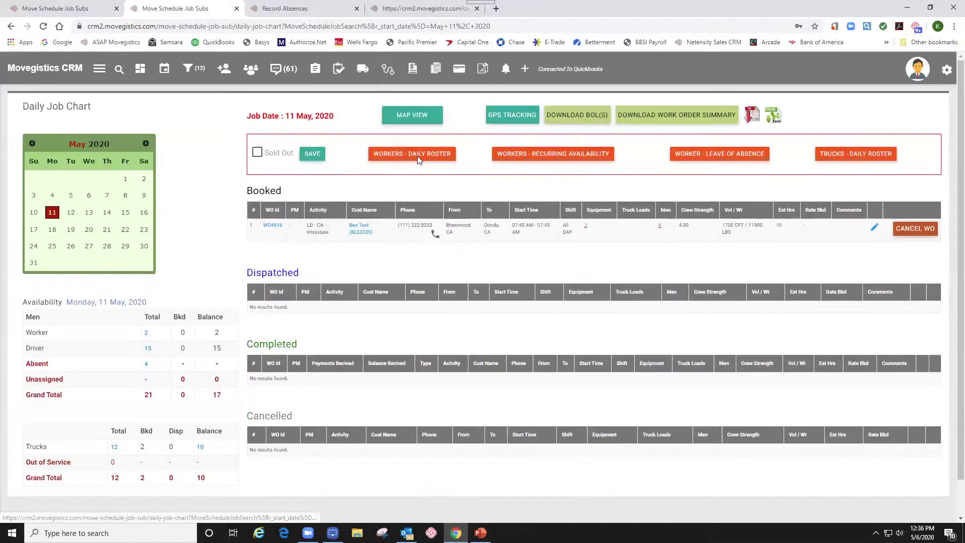
left_click(417, 156)
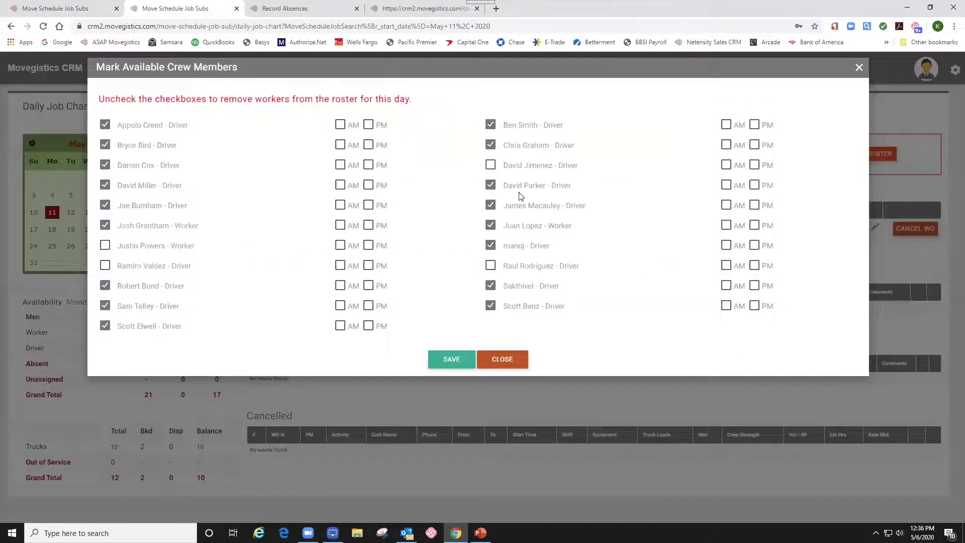
left_click(490, 225)
left_click(460, 360)
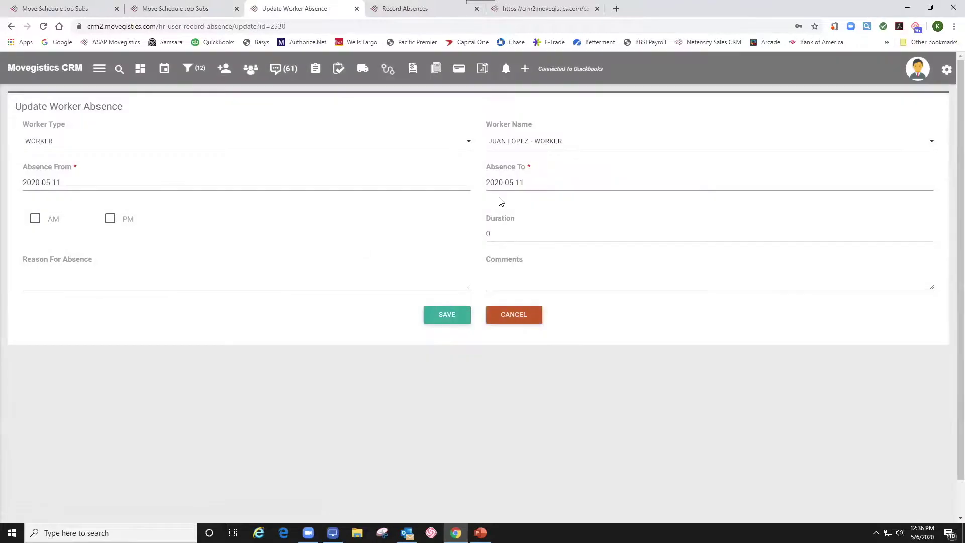
- Extend the worker's absence to 2020-5-19, enter FAMILY VACATION as the reason, and save the absence record
left_click(533, 183)
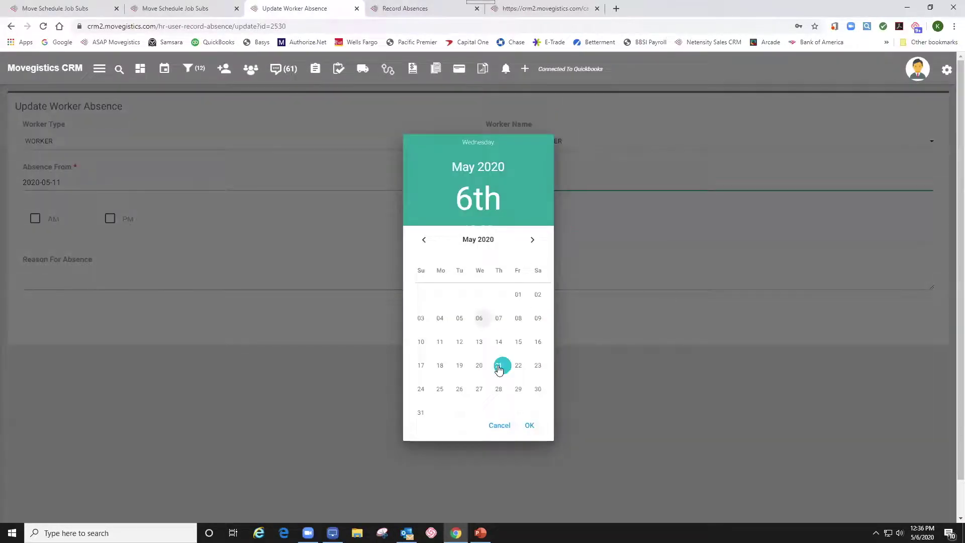
left_click(460, 367)
left_click(529, 425)
left_click(537, 234)
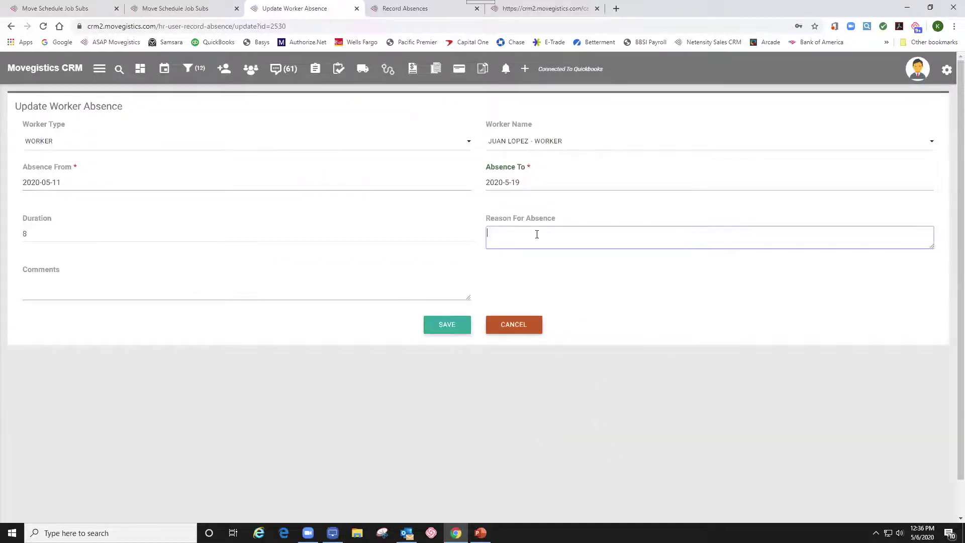
type("FAMILY VACATION")
left_click(445, 325)
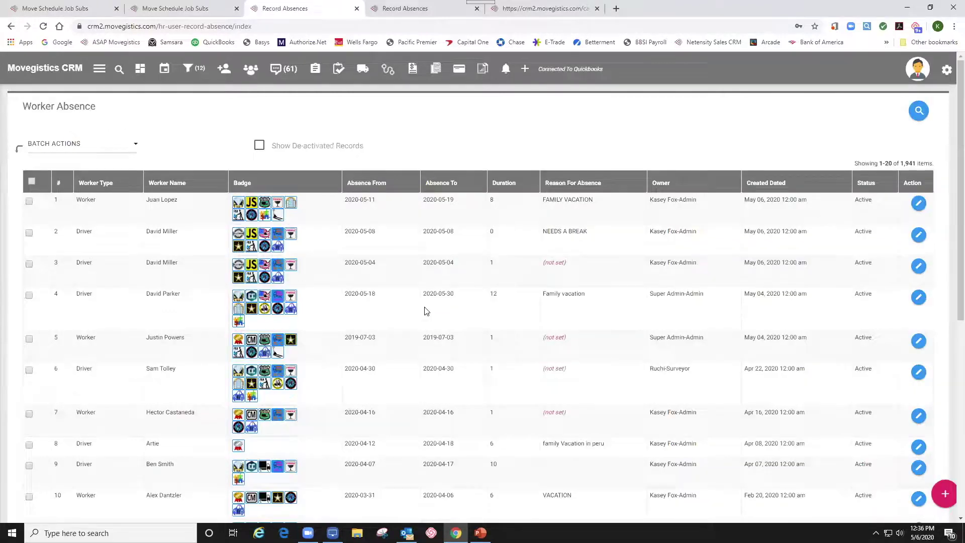
- Remove the 04 (19' Ramp) straight box truck from the May 6 trucks' daily roster on the Daily Job Chart and save
left_click(366, 73)
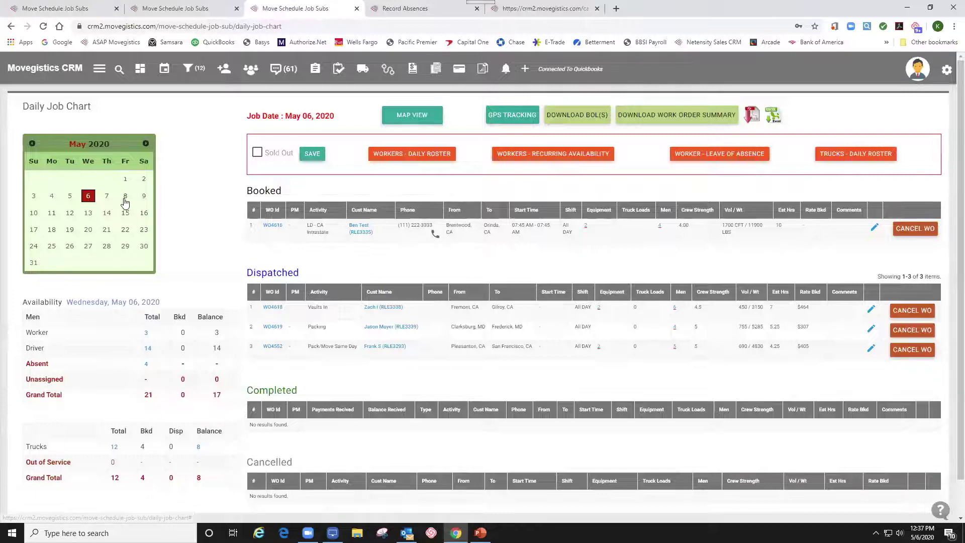
left_click(864, 153)
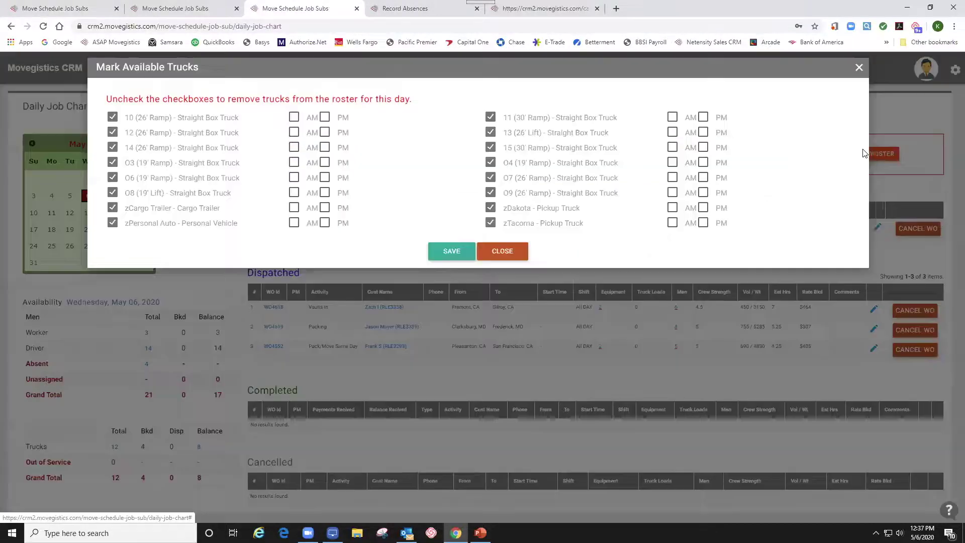
left_click(489, 163)
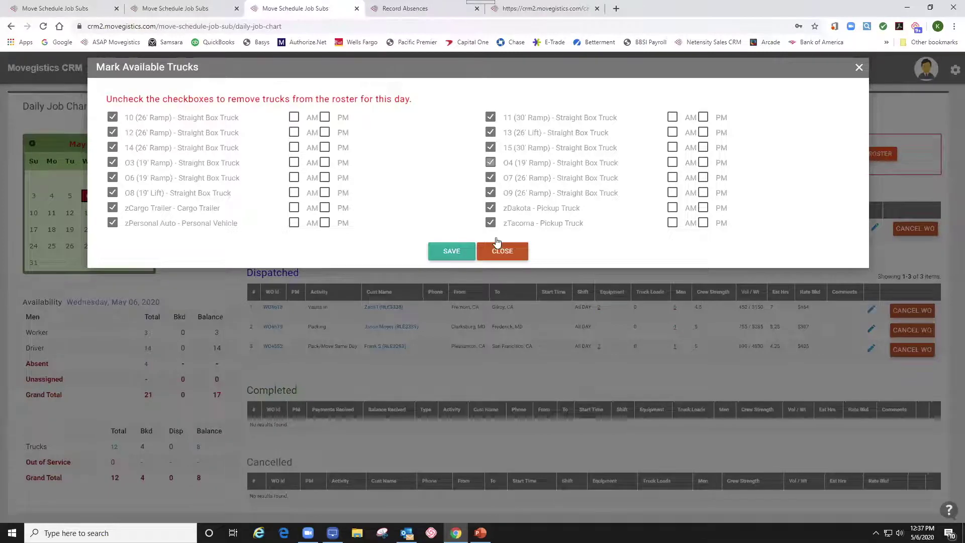
left_click(452, 249)
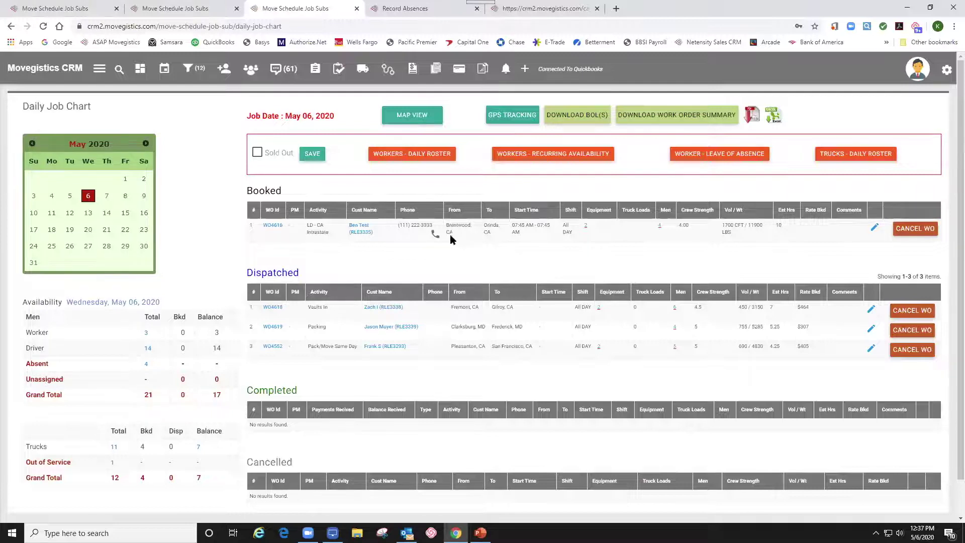
- Mark the 15 (30' Ramp) truck in Equipment Management as temporarily out of service from May 10 to May 30, 2020, and save
left_click(99, 69)
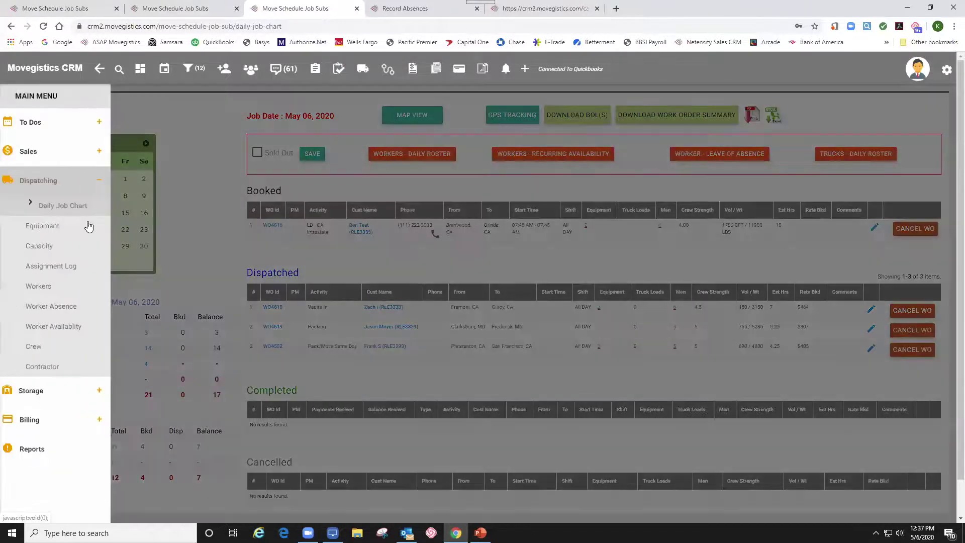
left_click(52, 228)
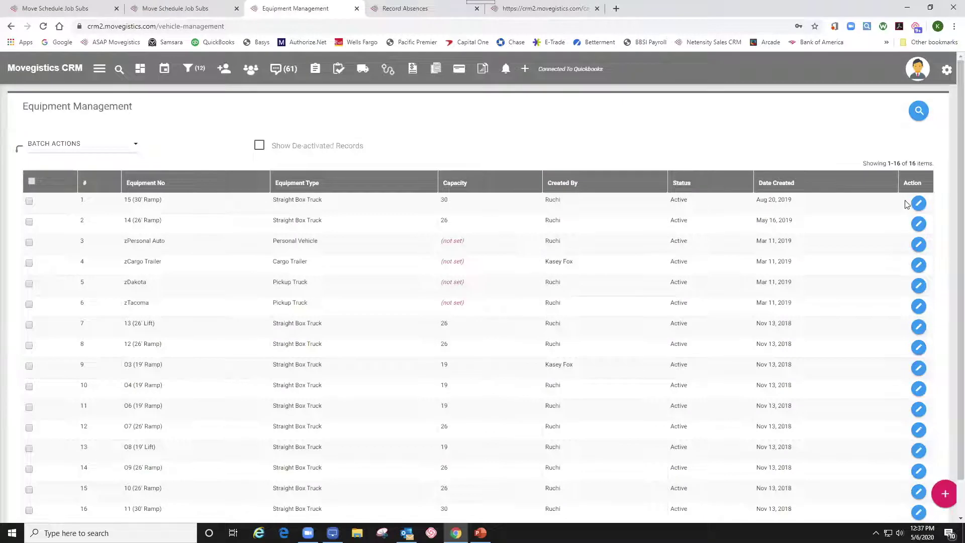
left_click(917, 203)
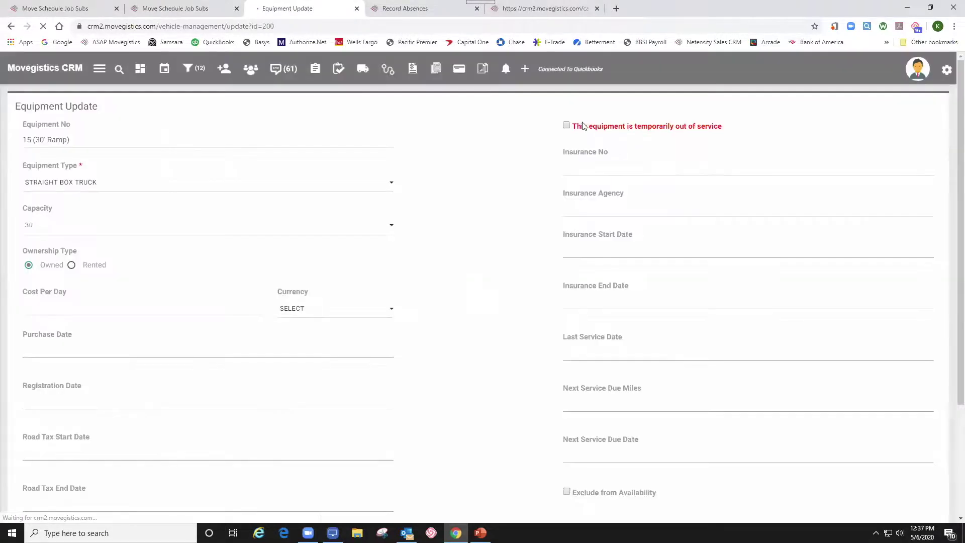
left_click(648, 126)
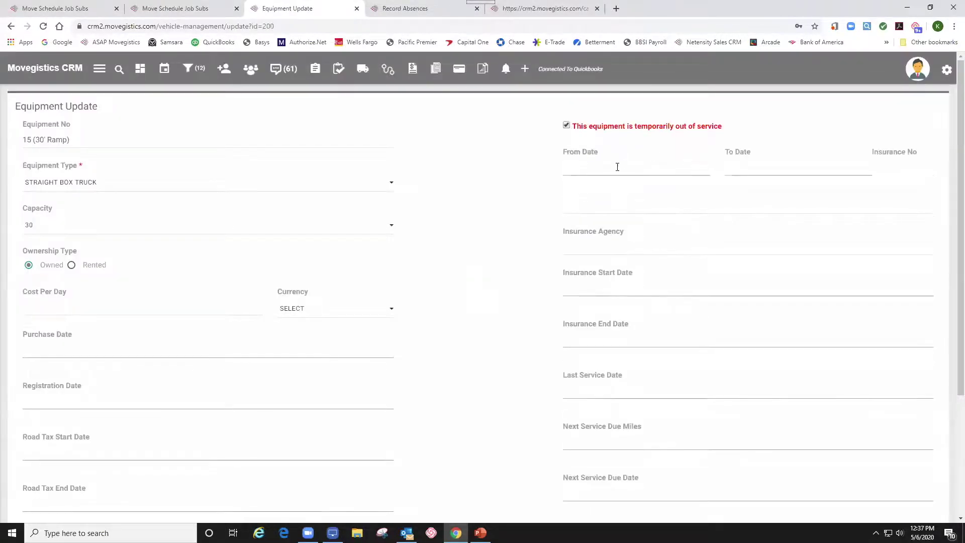
left_click(617, 167)
left_click(421, 342)
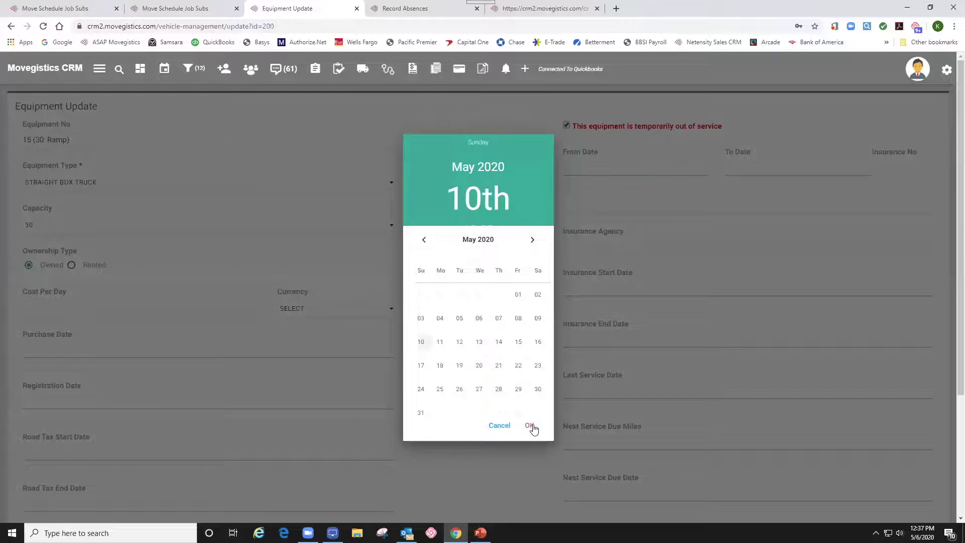
left_click(530, 426)
left_click(752, 168)
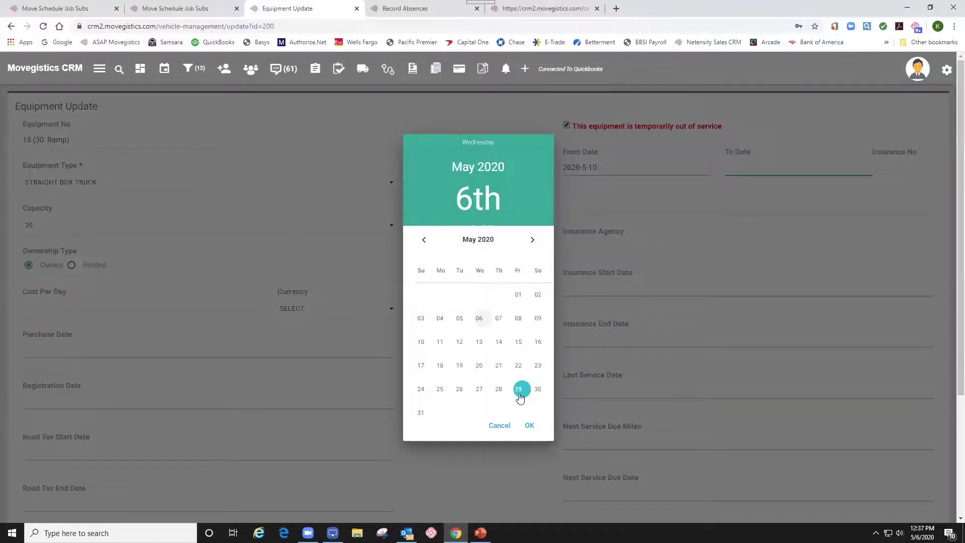
left_click(538, 389)
left_click(529, 426)
scroll(523, 286, "down", 5)
left_click(449, 490)
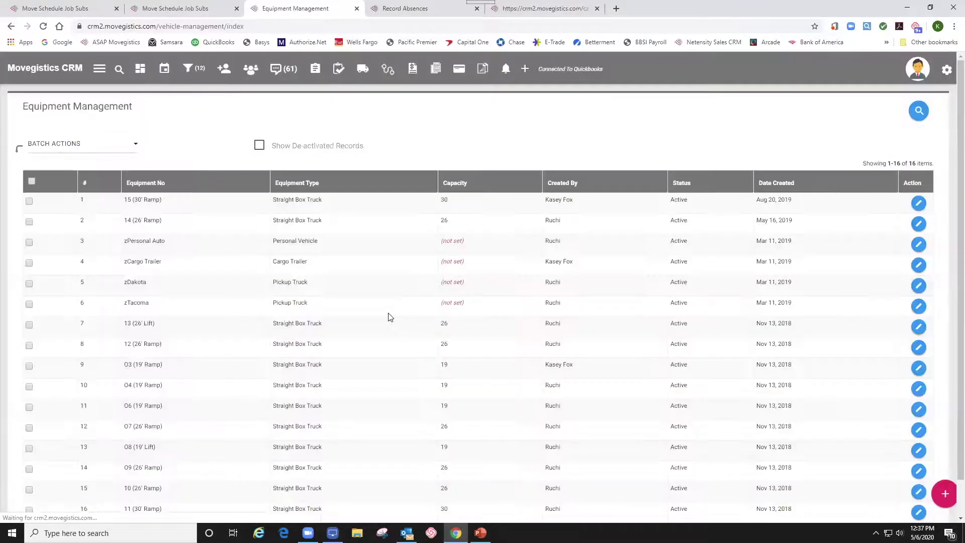
- Review the list of absent manpower for May 6 on the Daily Job Chart and close it
left_click(361, 73)
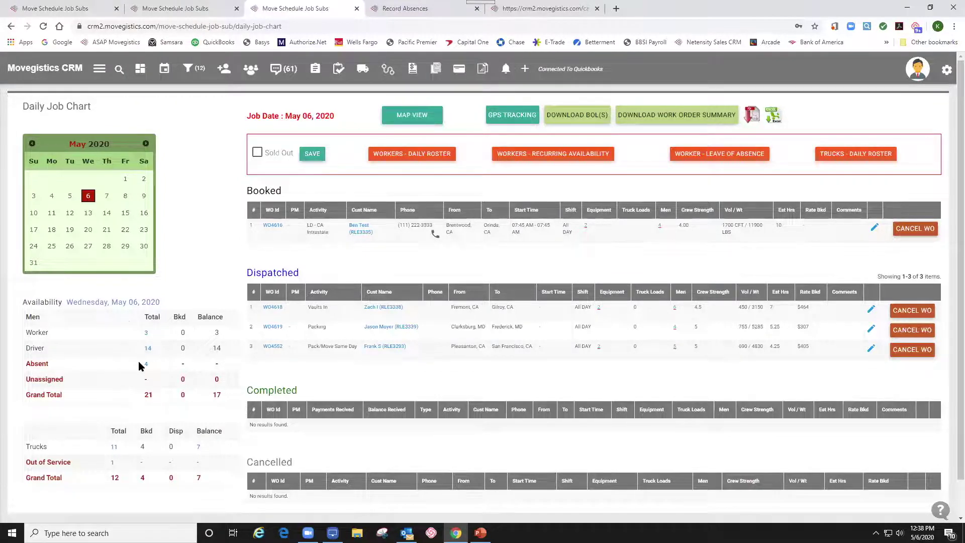
left_click(146, 364)
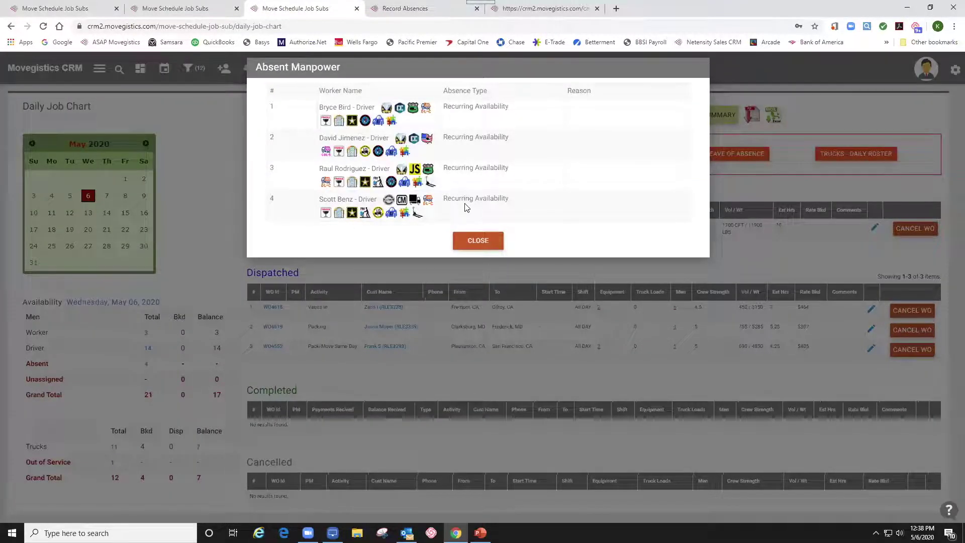
left_click(355, 269)
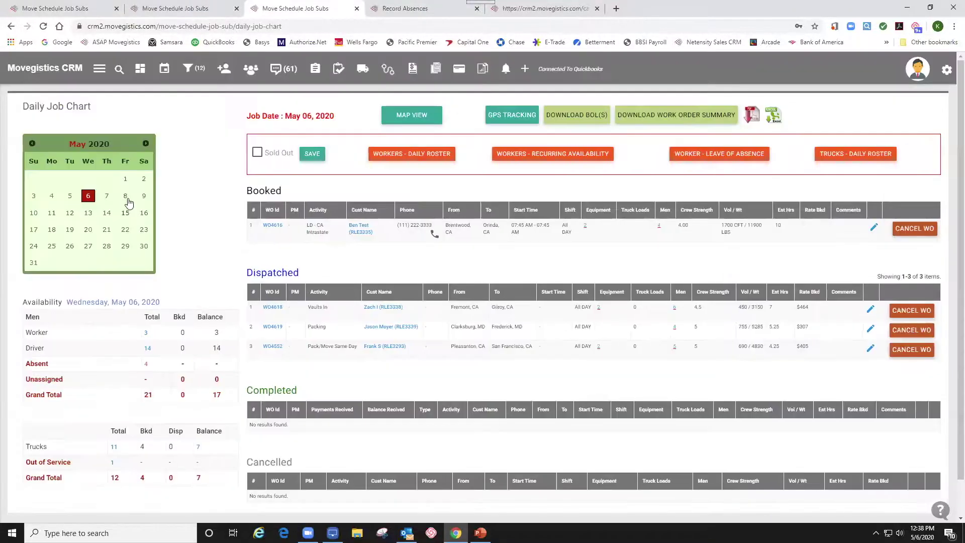
- Review the list of absent manpower for May 8 on the Daily Job Chart and close it
left_click(125, 198)
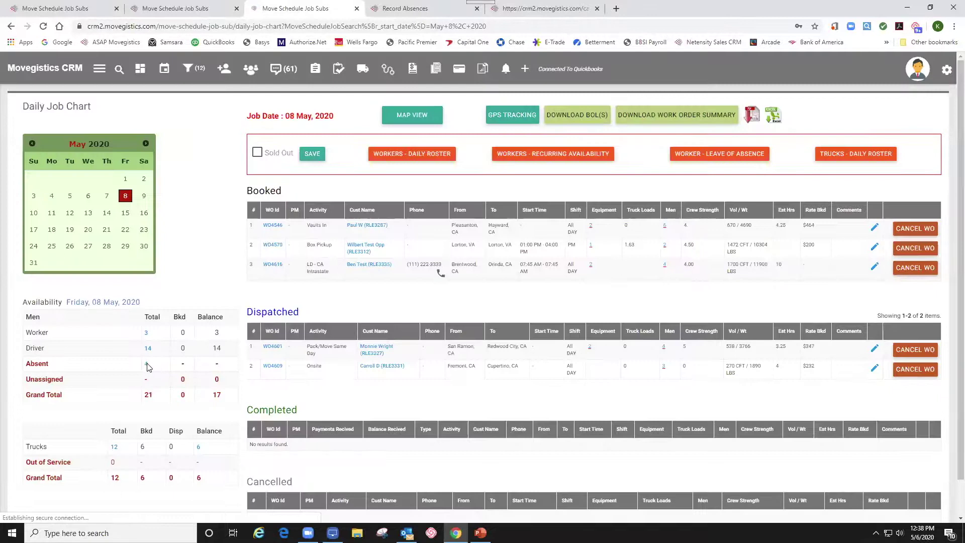
left_click(146, 365)
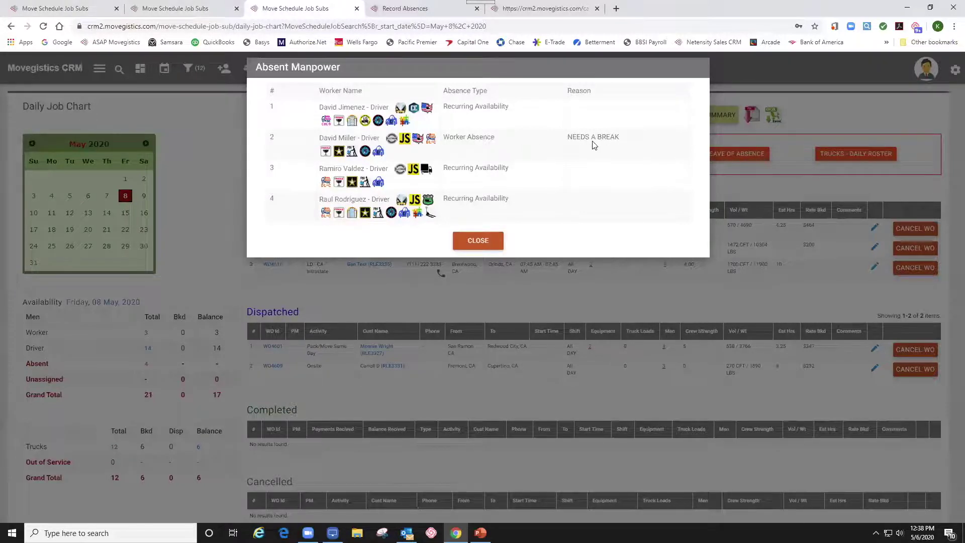
left_click(478, 241)
- Review the absent manpower and the out-of-service vehicles for May 12 on the Daily Job Chart
left_click(70, 212)
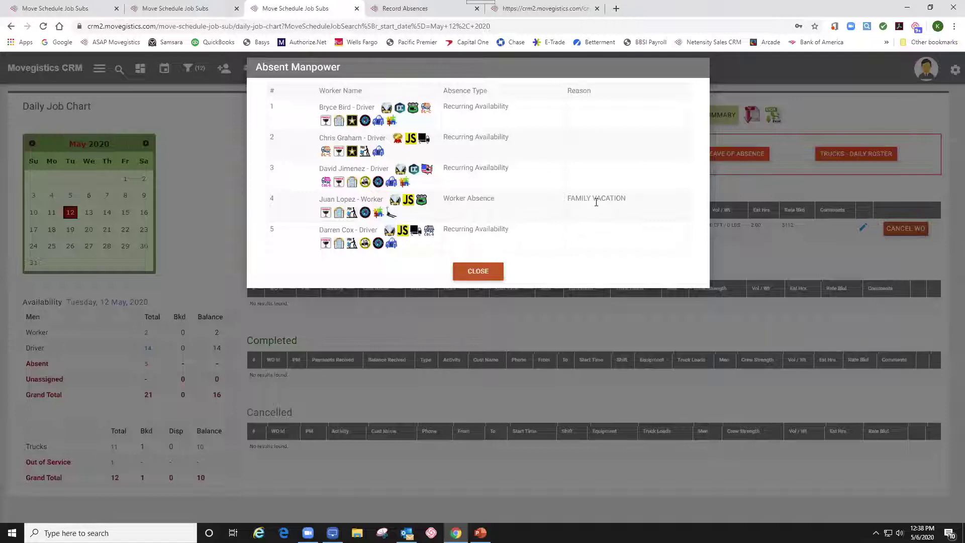
left_click(478, 270)
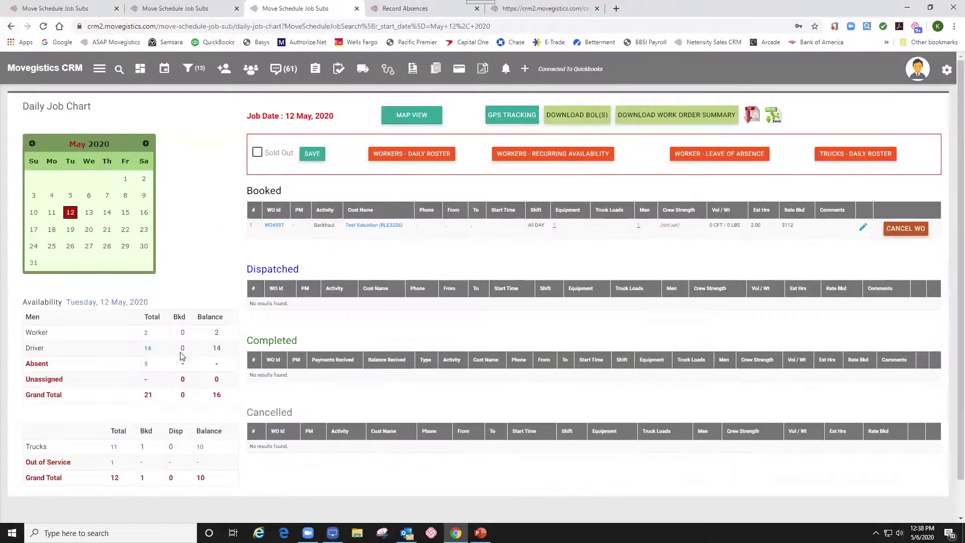
left_click(146, 365)
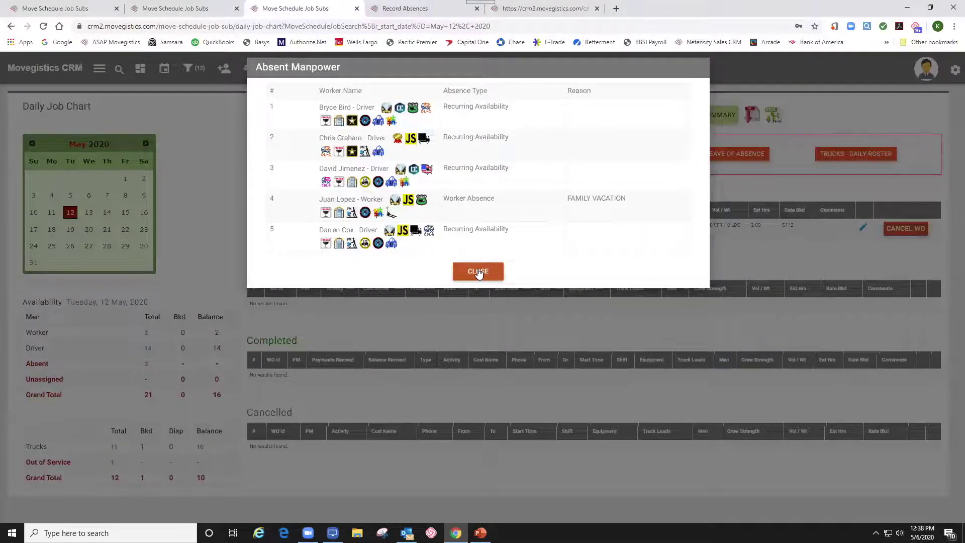
left_click(478, 273)
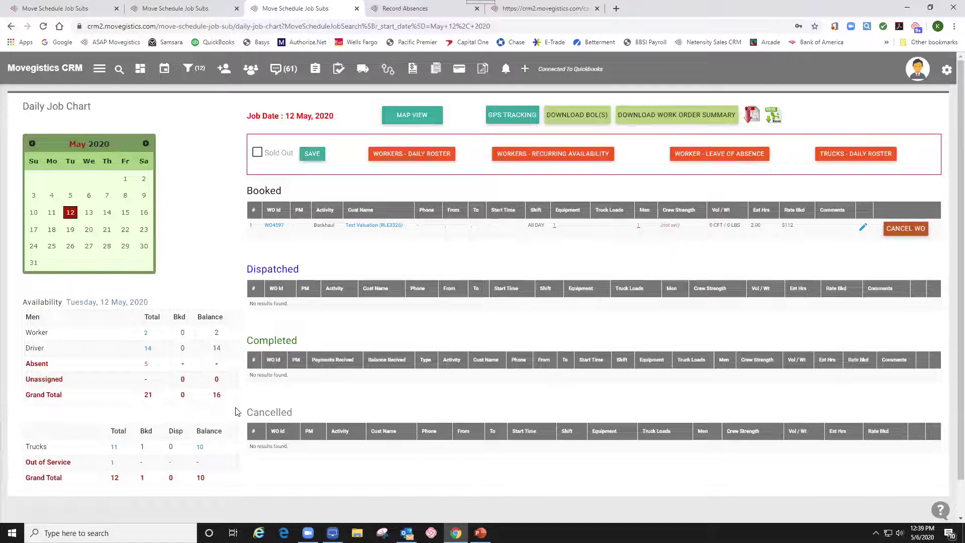
left_click(112, 463)
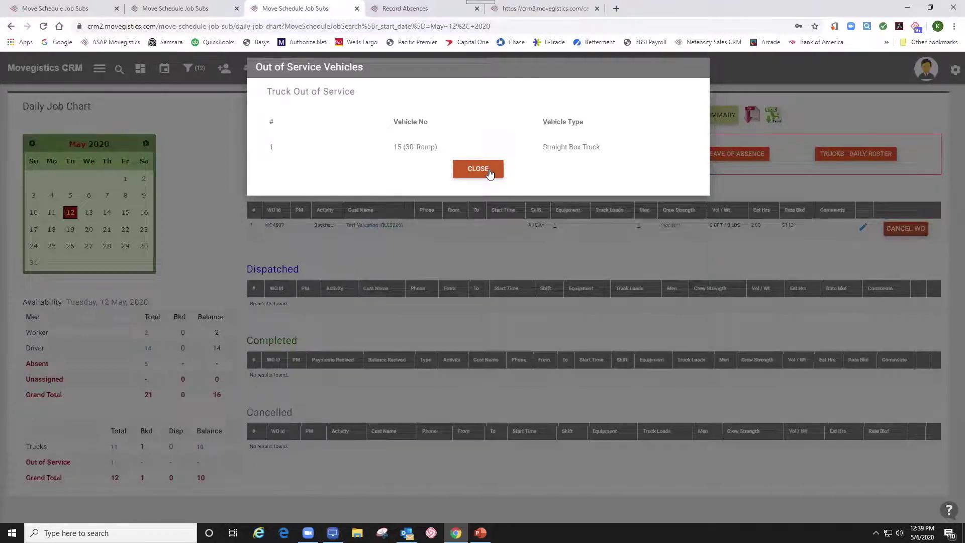
left_click(166, 268)
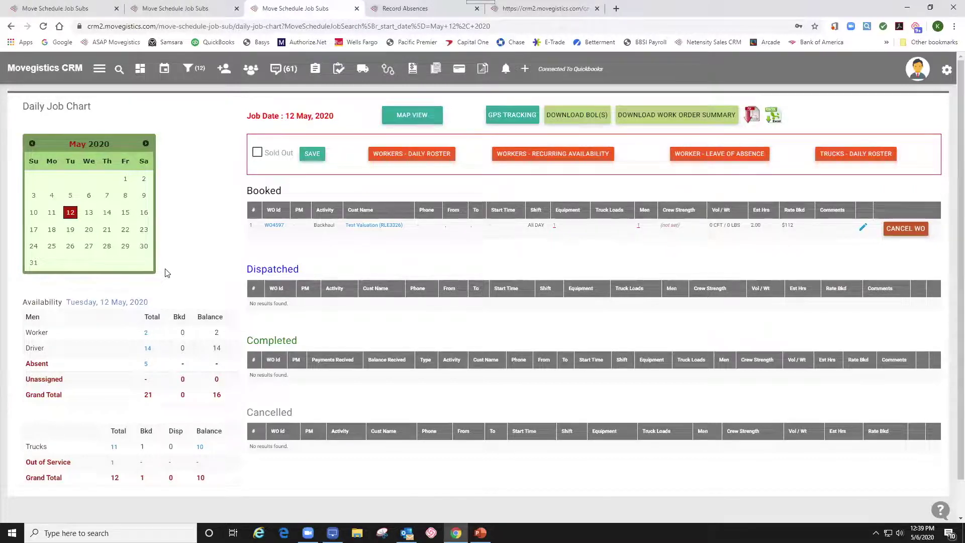
- Open the job calendar, examine the weekly workers forecast, and return to the month view
left_click(165, 72)
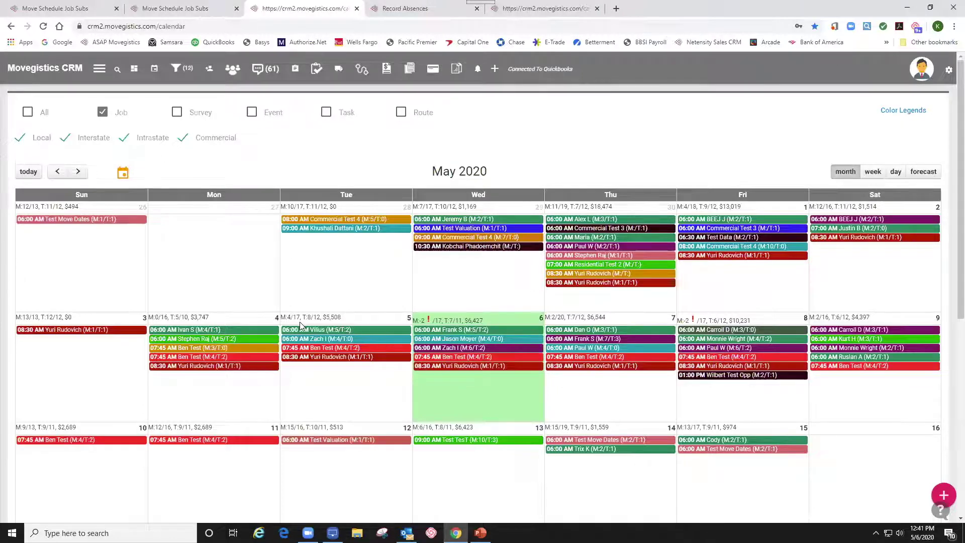
left_click(916, 176)
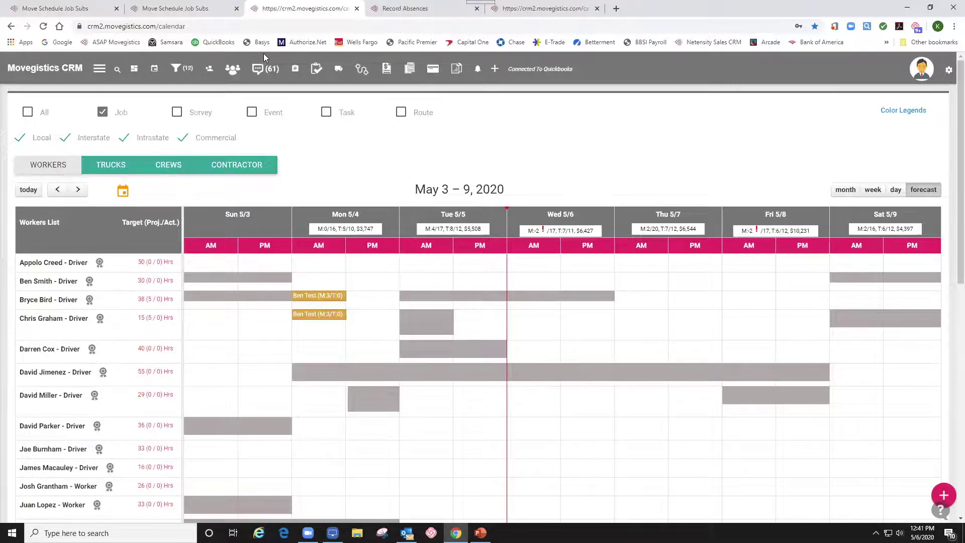
left_click(856, 189)
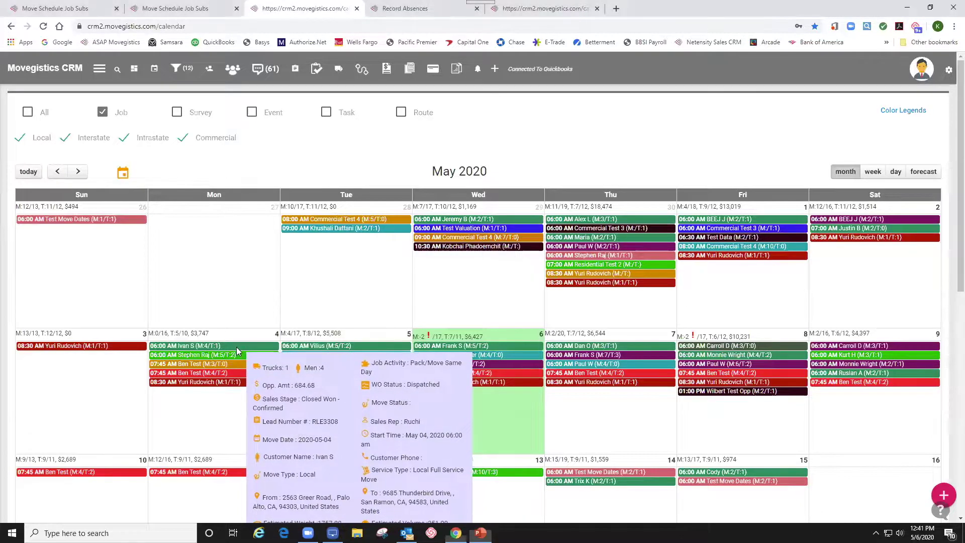
- Open the May 4 06:00 AM (M:4/T:1) job for management from the calendar and display its dispatch work order
left_click(236, 346)
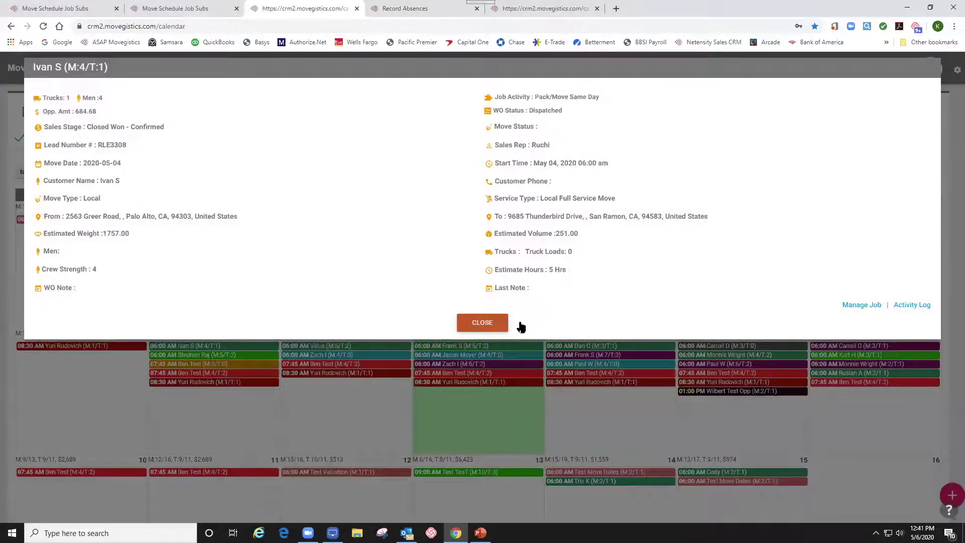
left_click(857, 308)
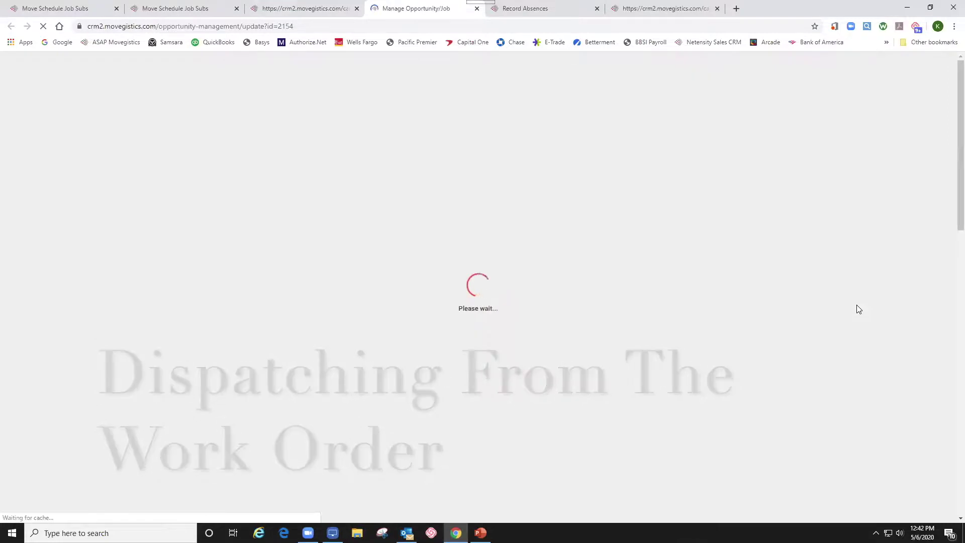
left_click(597, 8)
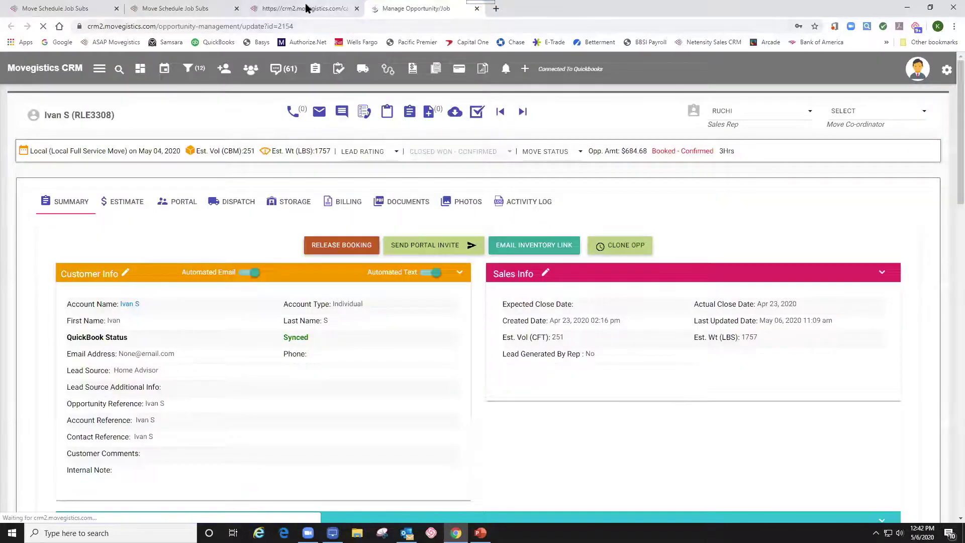
left_click(233, 203)
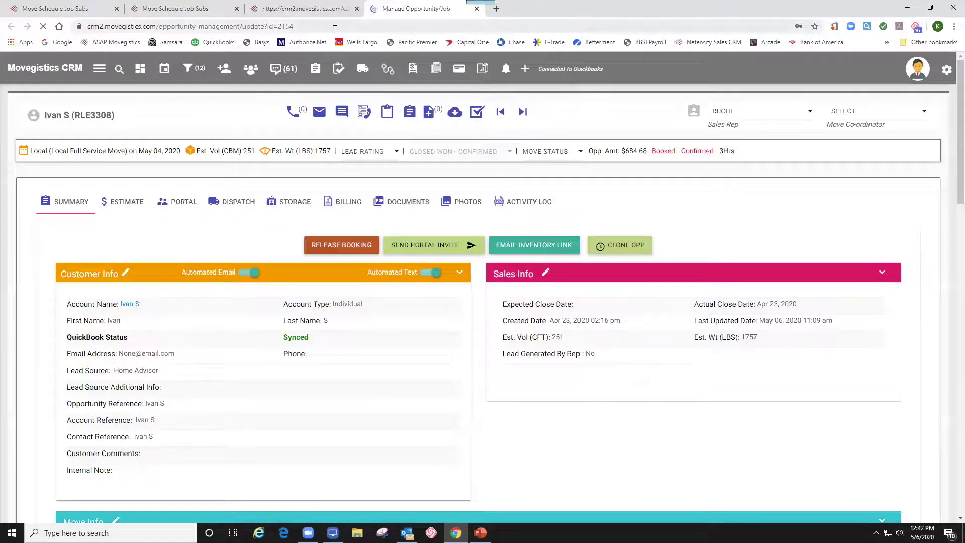
left_click(234, 206)
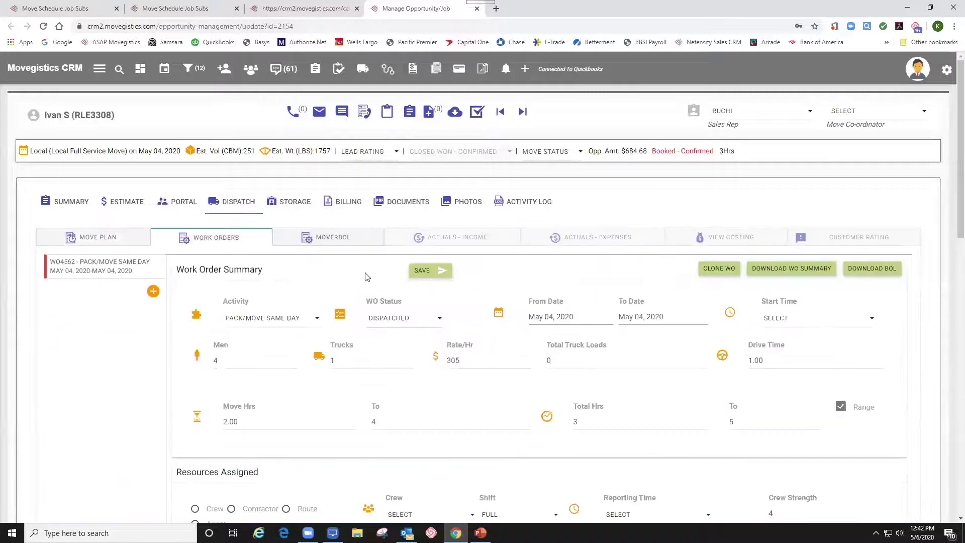
- Examine the work order summary and the assigned men, trucks, equipment and supplies sections
scroll(382, 304, "down", 3)
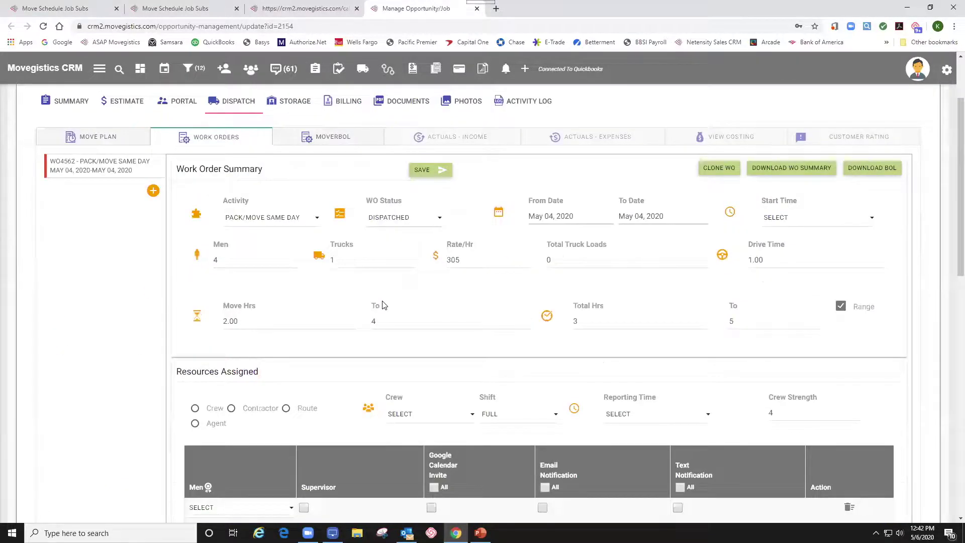
scroll(382, 304, "up", 1)
scroll(316, 262, "down", 1)
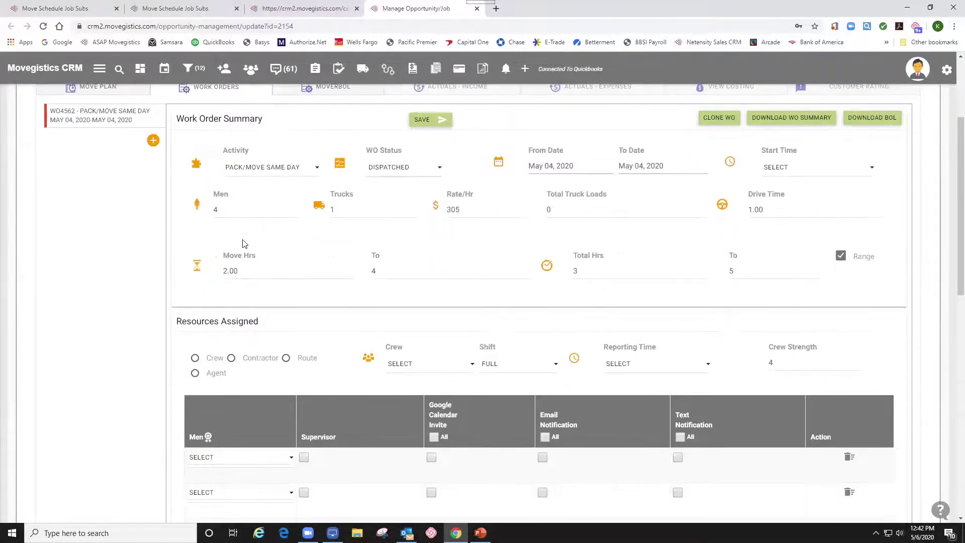
scroll(216, 236, "down", 1)
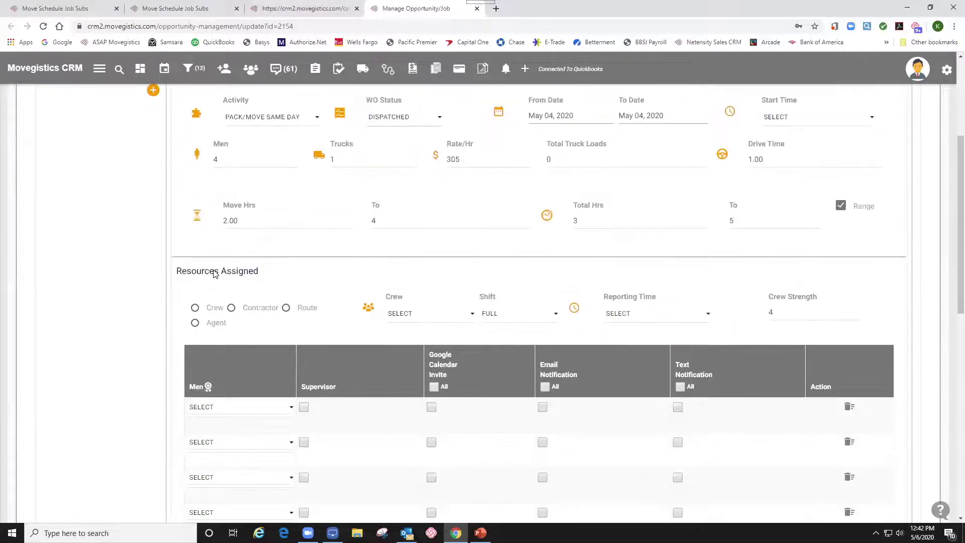
scroll(161, 251, "down", 2)
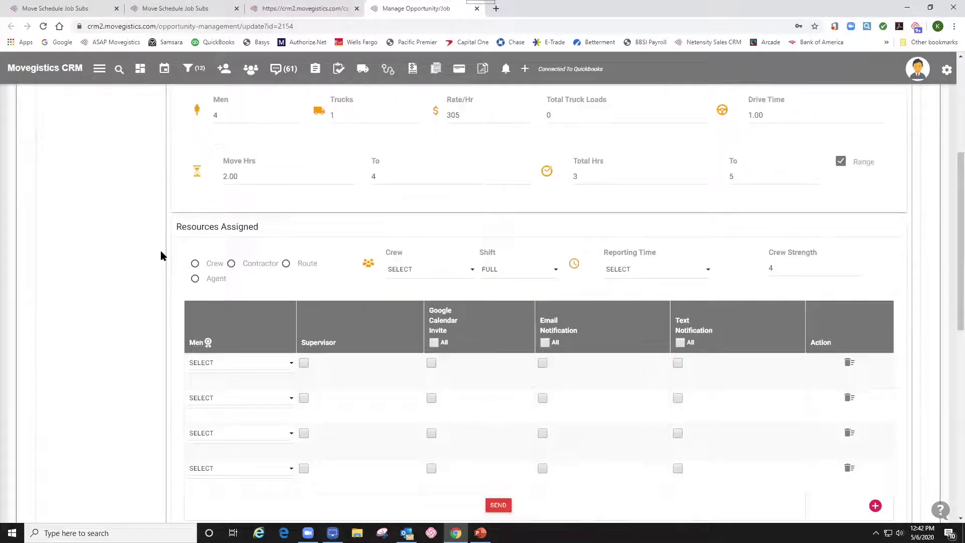
scroll(165, 412, "down", 2)
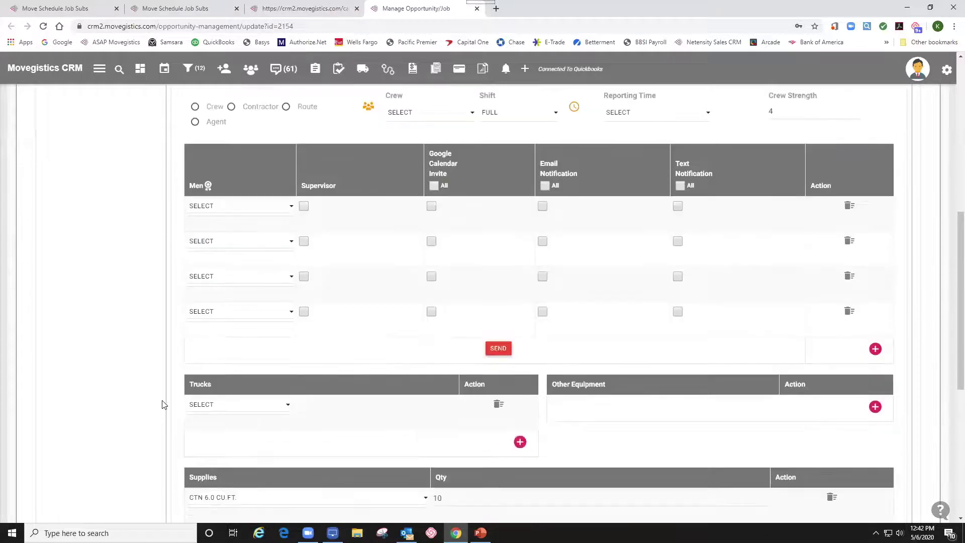
scroll(170, 365, "up", 4)
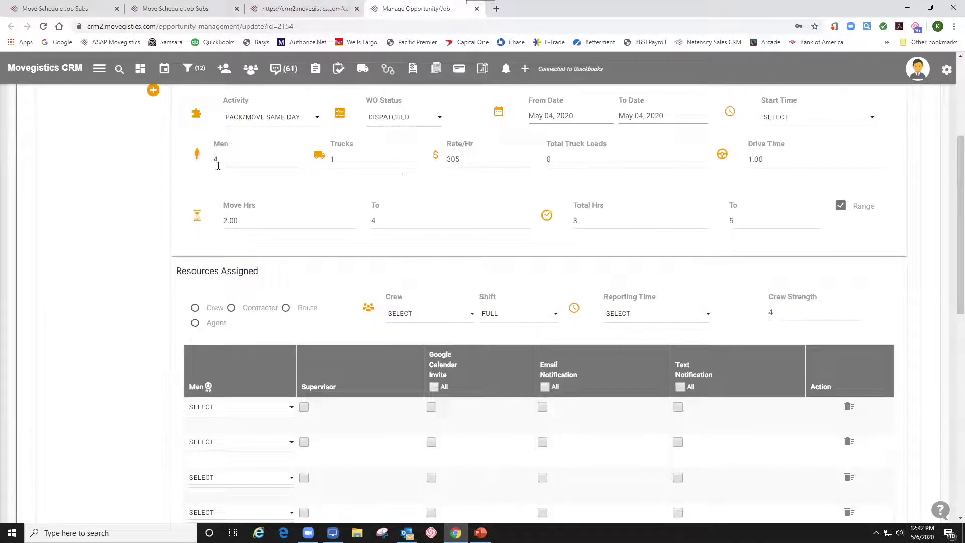
scroll(158, 345, "down", 2)
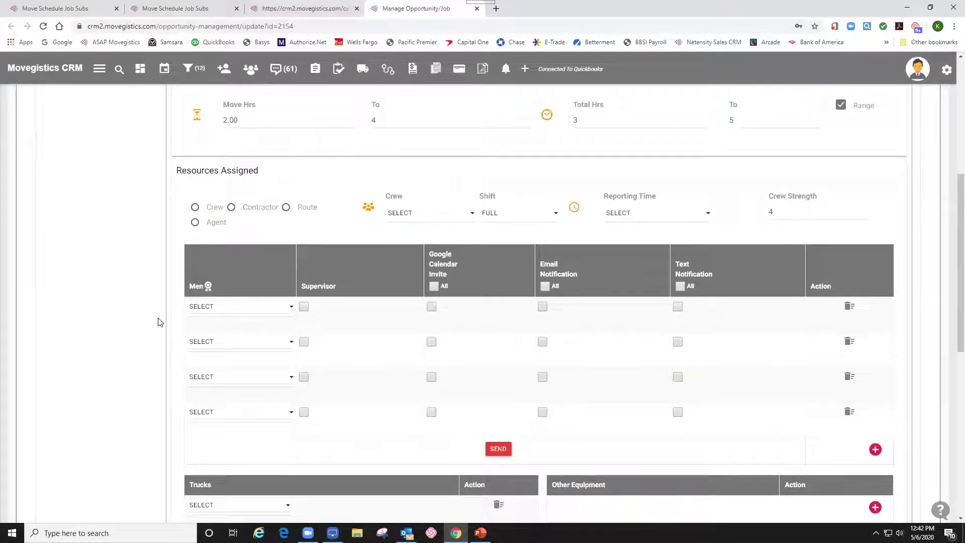
scroll(158, 322, "up", 2)
scroll(177, 352, "down", 5)
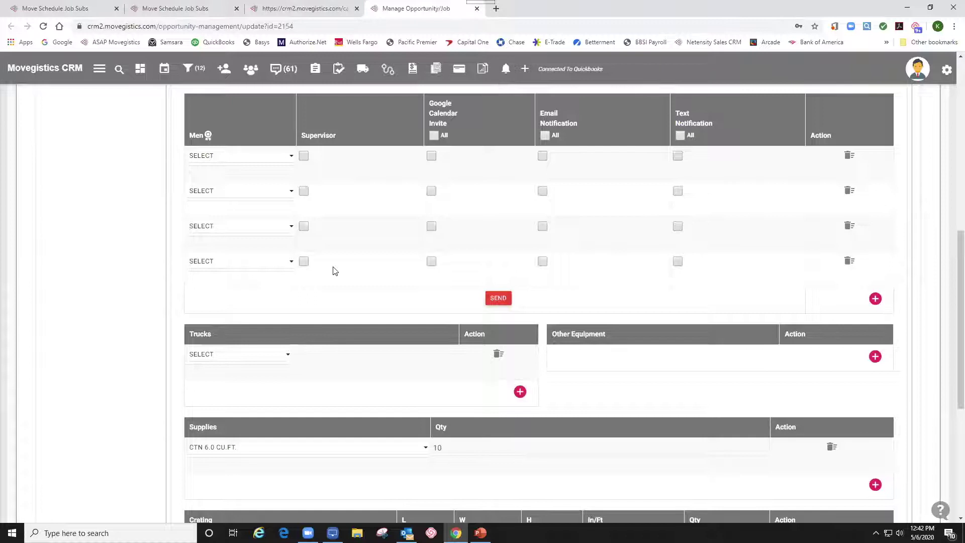
- Set the work order's number of men to 6 and check the crew assignment rows
scroll(375, 293, "up", 3)
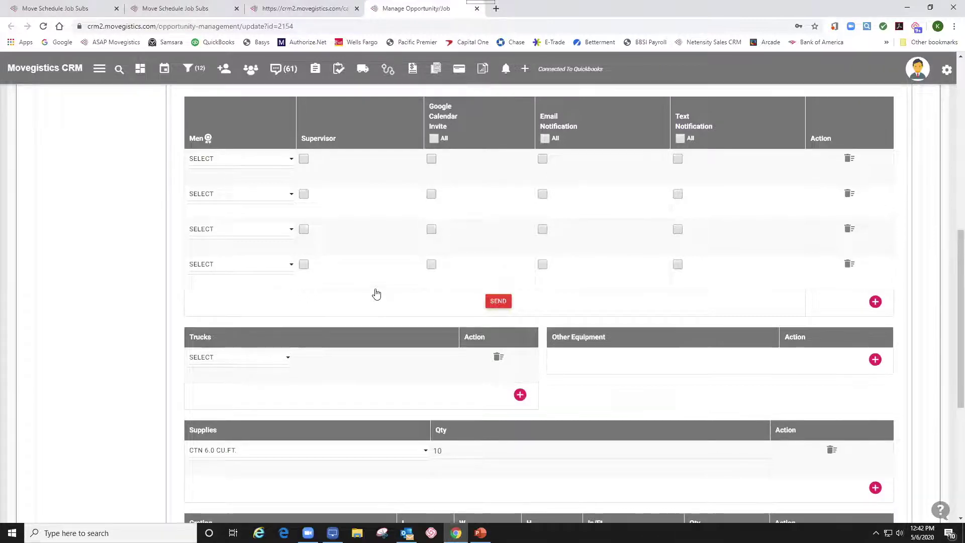
scroll(375, 293, "up", 2)
left_click(213, 158)
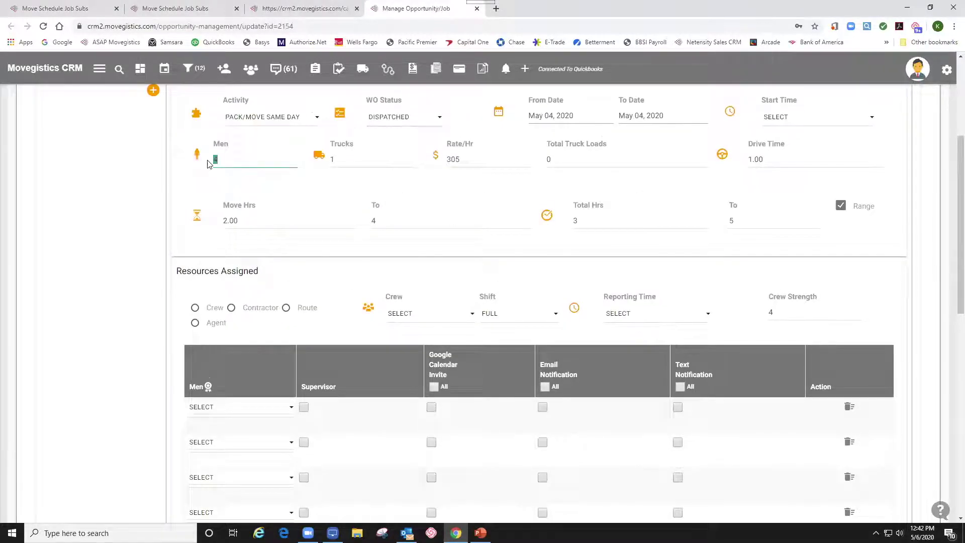
type("6")
key("Tab")
scroll(162, 313, "down", 4)
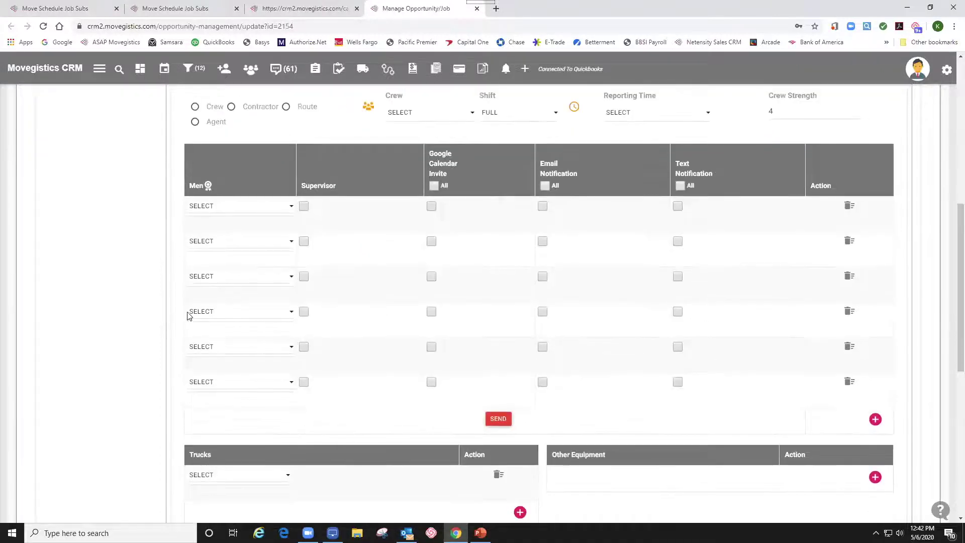
- Change the work order's number of men to 3 and check the crew assignment rows
scroll(234, 363, "up", 5)
left_click(235, 211)
type("3")
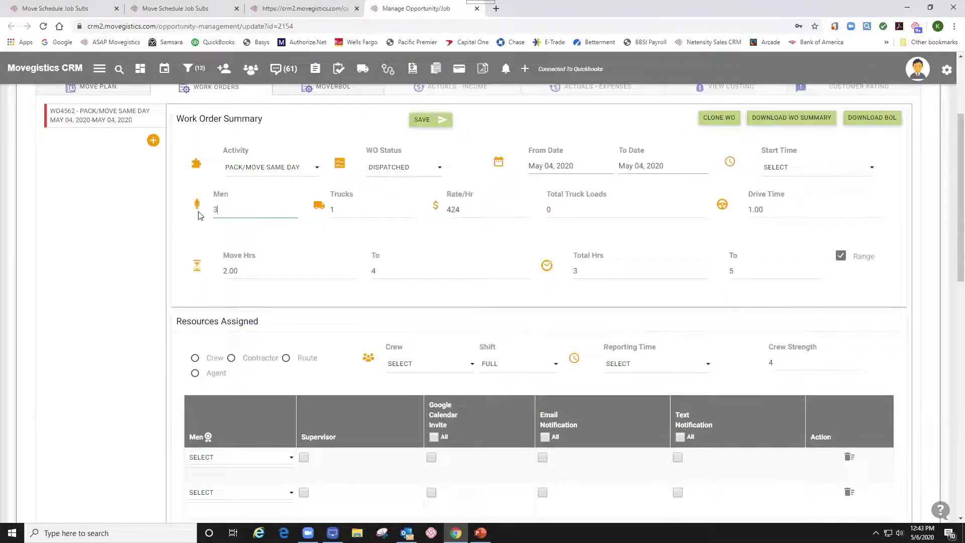
key("Tab")
scroll(208, 304, "down", 2)
scroll(216, 354, "down", 1)
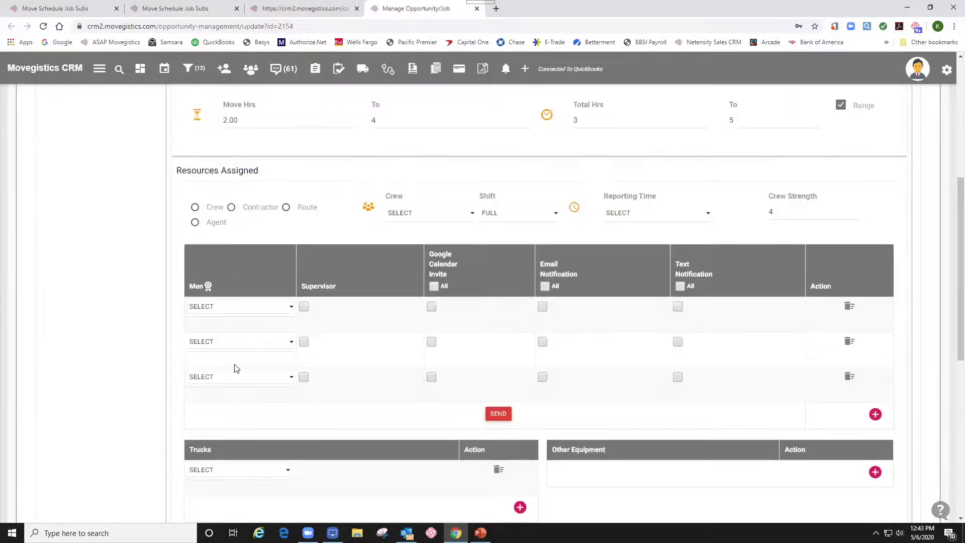
- Set the work order's number of trucks to 2 and check the truck assignment rows
scroll(314, 251, "up", 2)
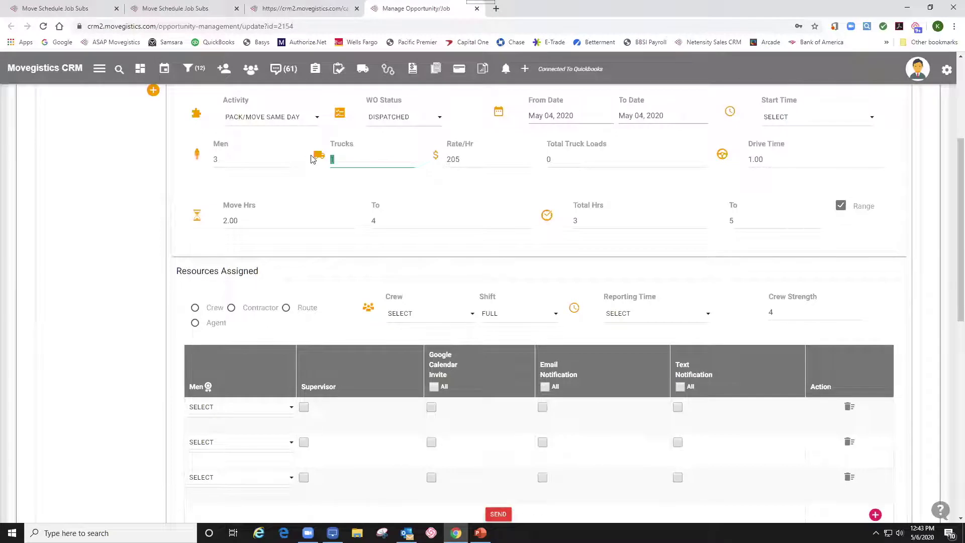
left_click(311, 159)
scroll(247, 340, "down", 4)
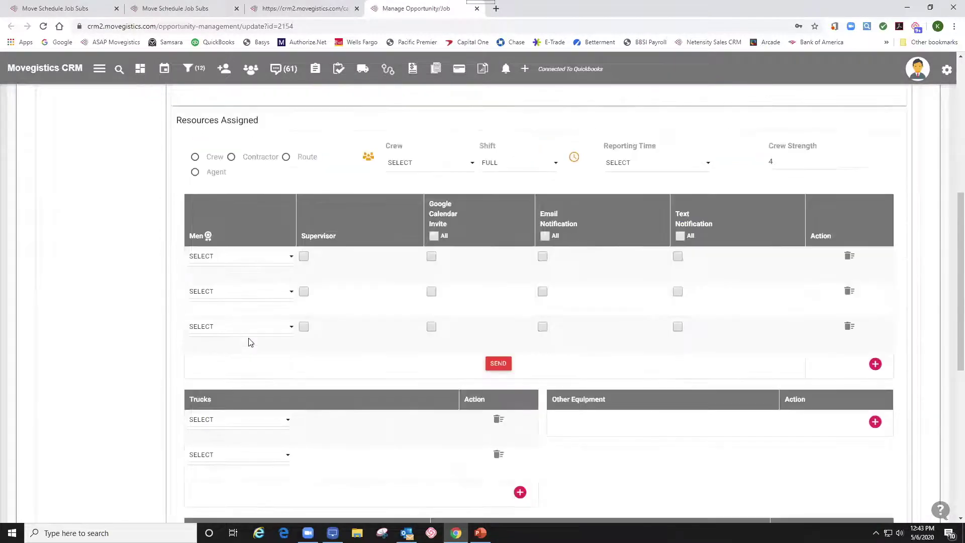
- Set the work order's number of men to 5 and review the assigned resources section
scroll(222, 183, "up", 3)
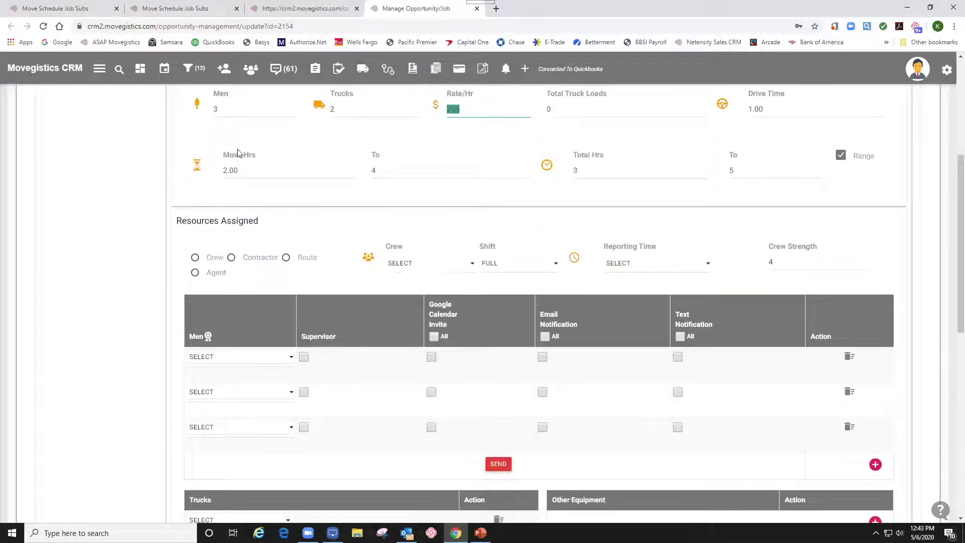
scroll(232, 147, "up", 1)
left_click(200, 161)
type("5")
key("Tab")
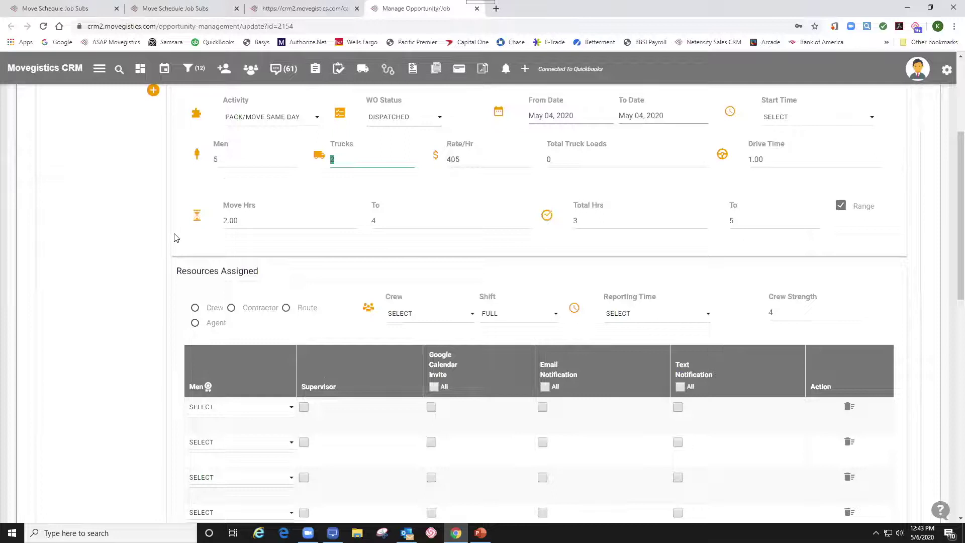
scroll(175, 257, "down", 5)
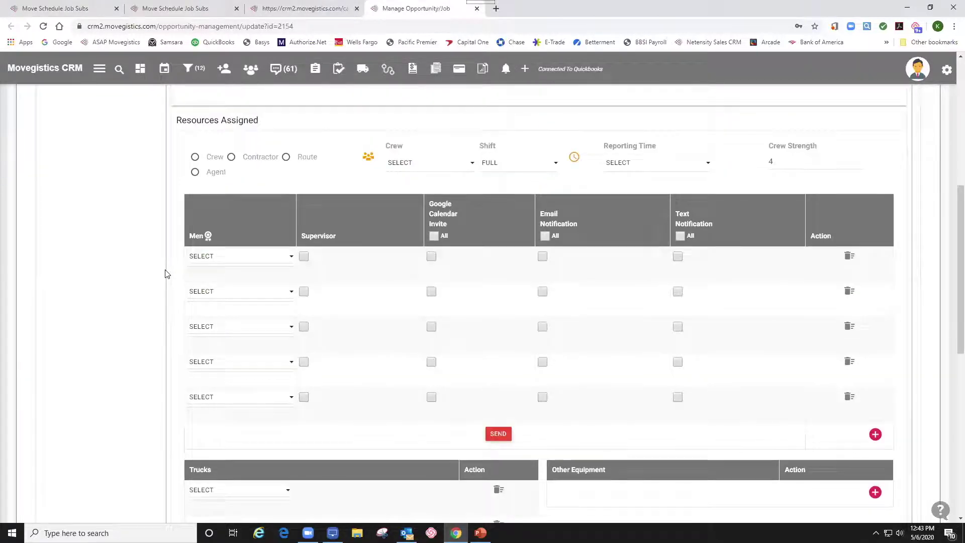
scroll(161, 278, "up", 1)
scroll(157, 282, "up", 4)
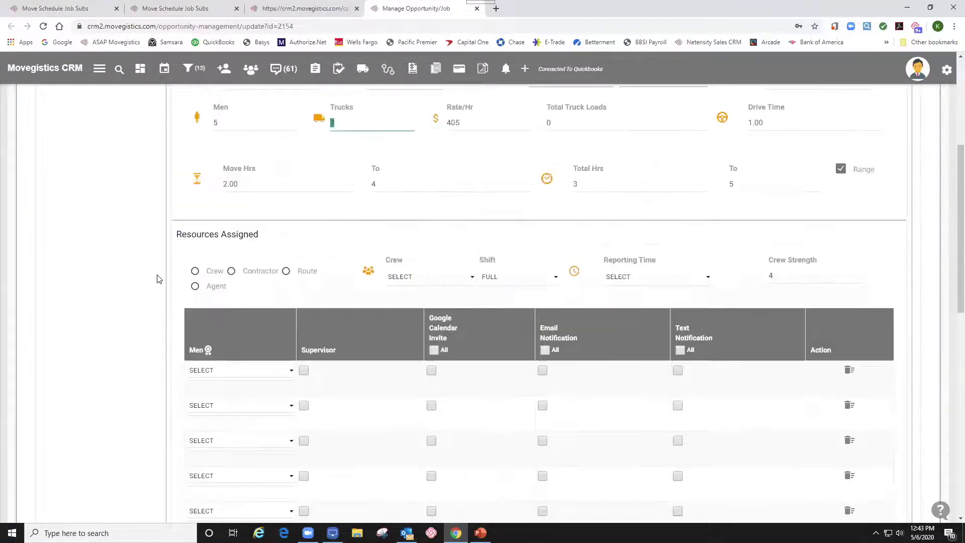
- Turn off the Range option for the work order's hours and set Move Hrs to 5
scroll(151, 252, "down", 6)
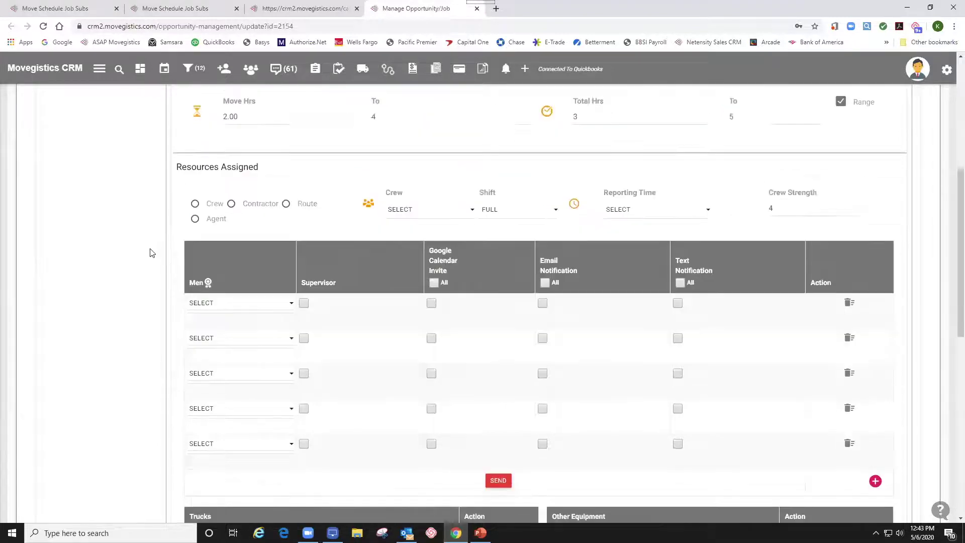
scroll(156, 333, "up", 4)
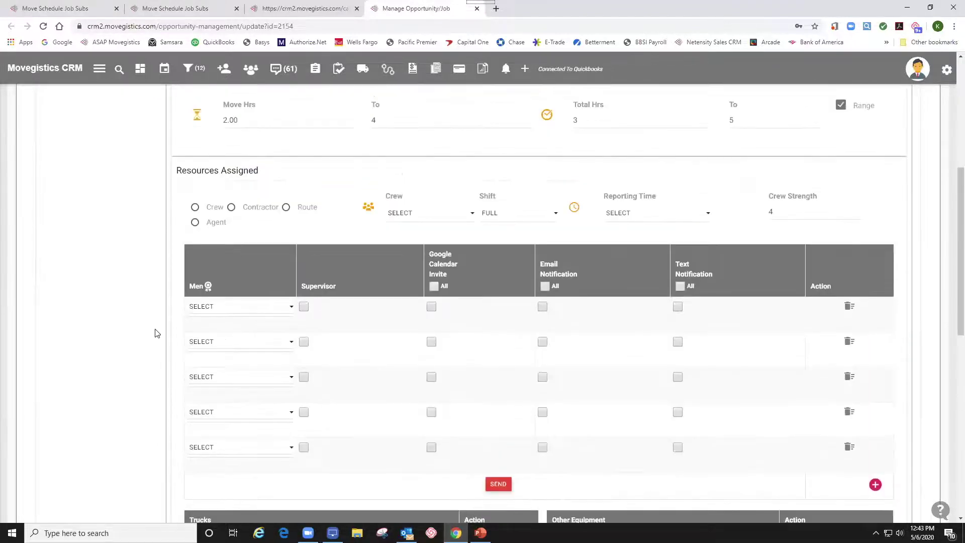
scroll(157, 333, "up", 3)
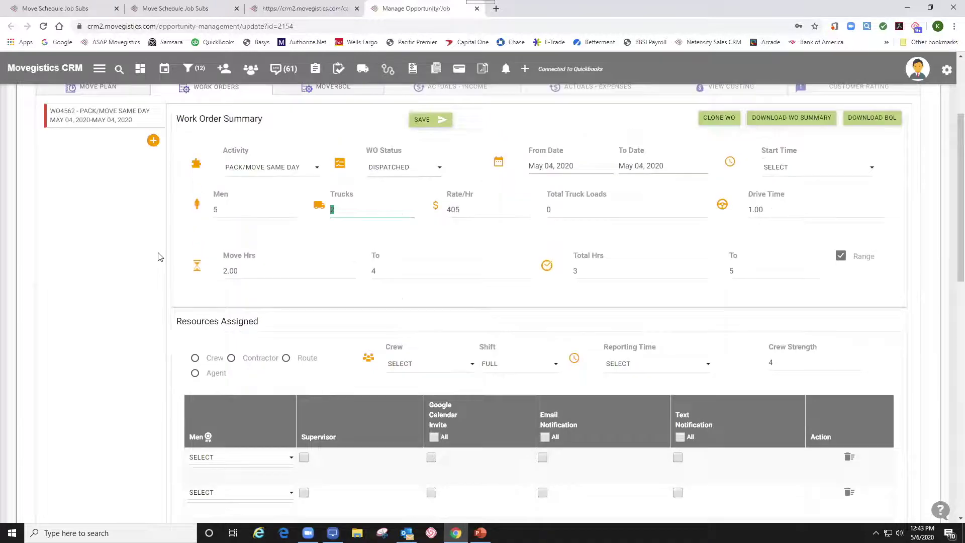
left_click(842, 261)
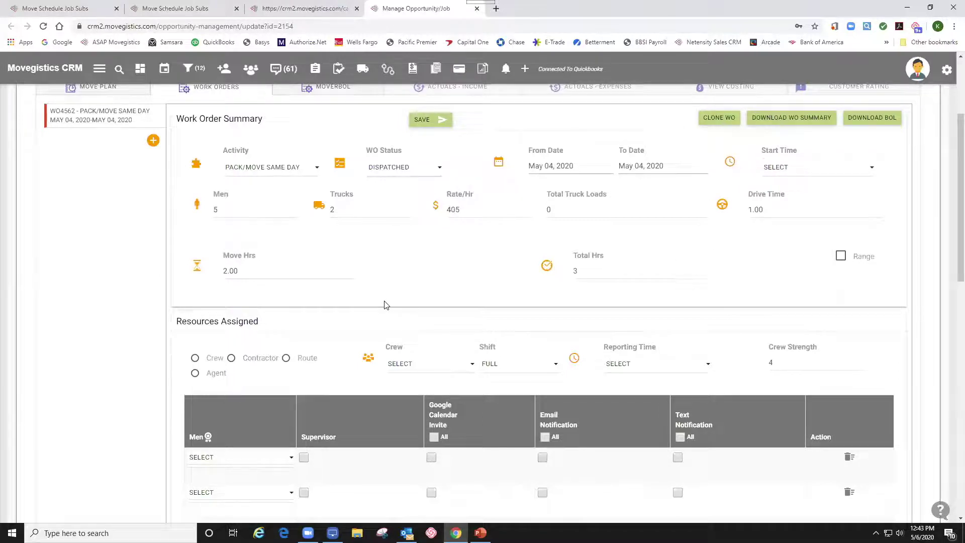
left_click_drag(274, 271, 170, 275)
type("5")
key("Tab")
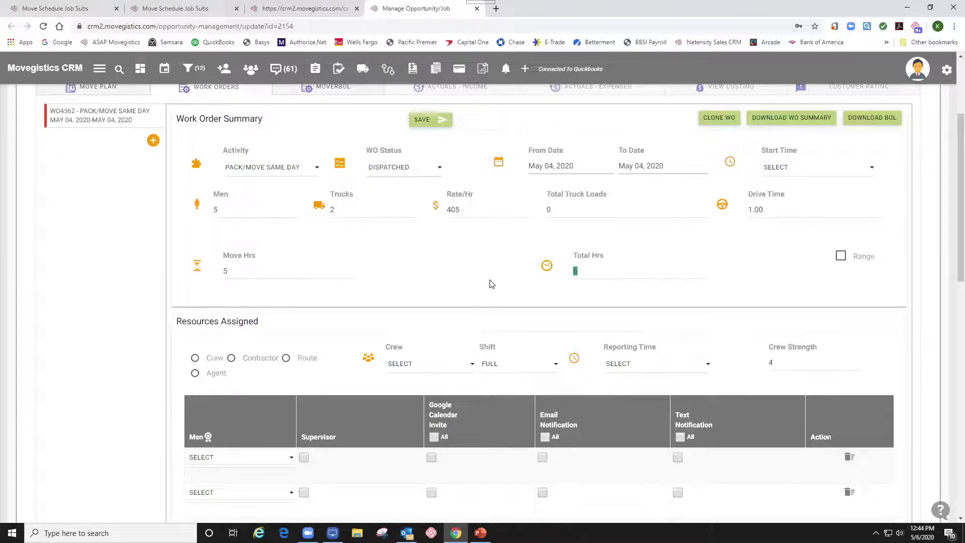
- Set the work order's start time to 08:30 AM - 08:30 AM and the crew's reporting time to 07:45 AM - 07:45 AM
left_click(813, 173)
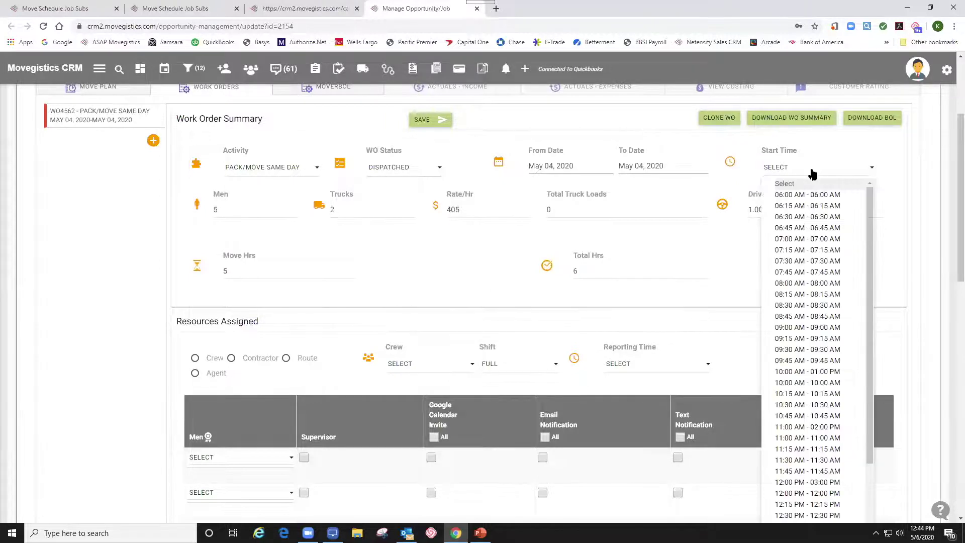
left_click(799, 305)
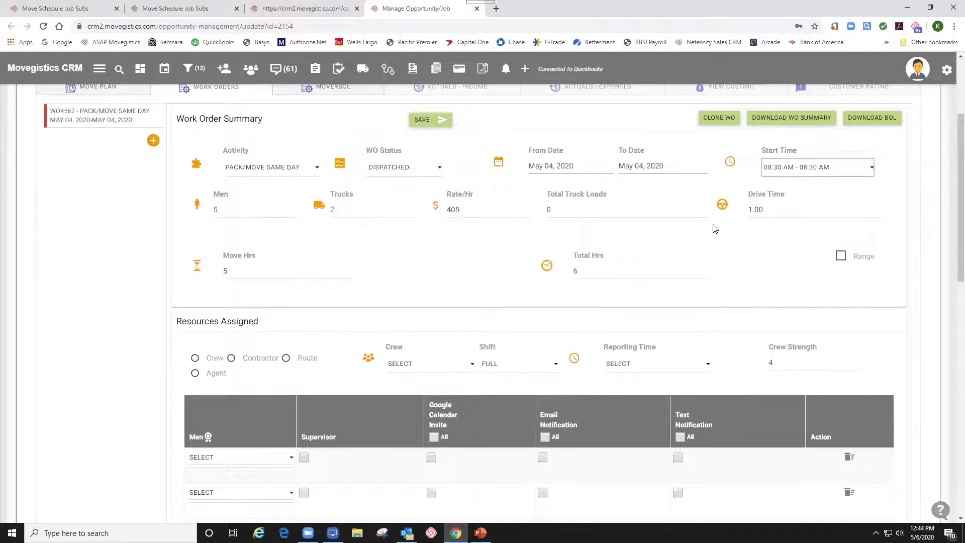
scroll(714, 229, "down", 2)
left_click(632, 271)
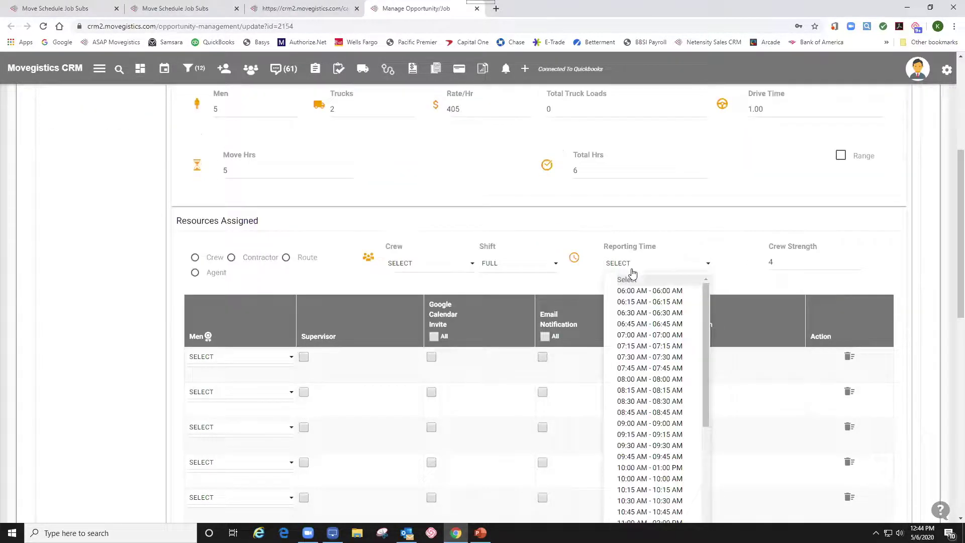
left_click(636, 368)
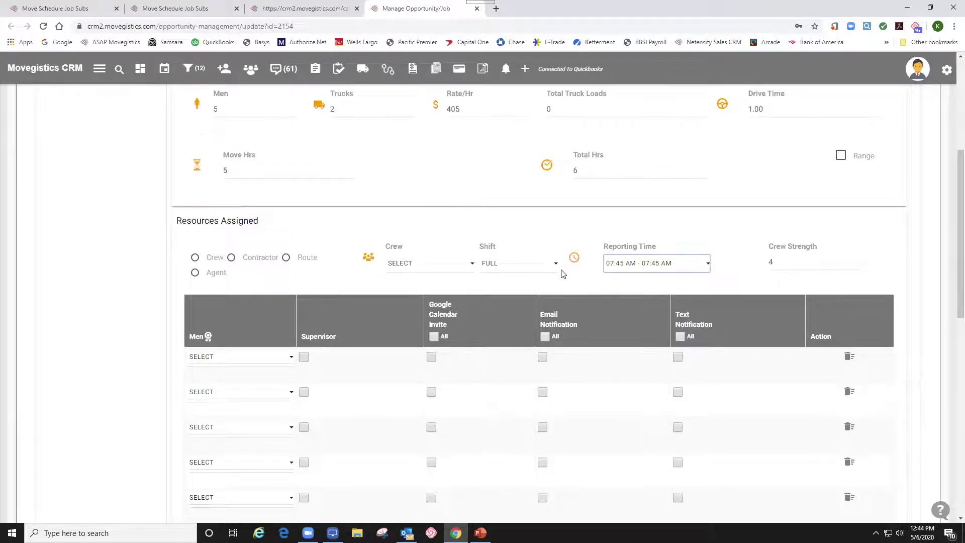
- Keep the crew's shift as FULL and set the reporting time to 06:30 AM - 06:30 AM
scroll(563, 274, "up", 2)
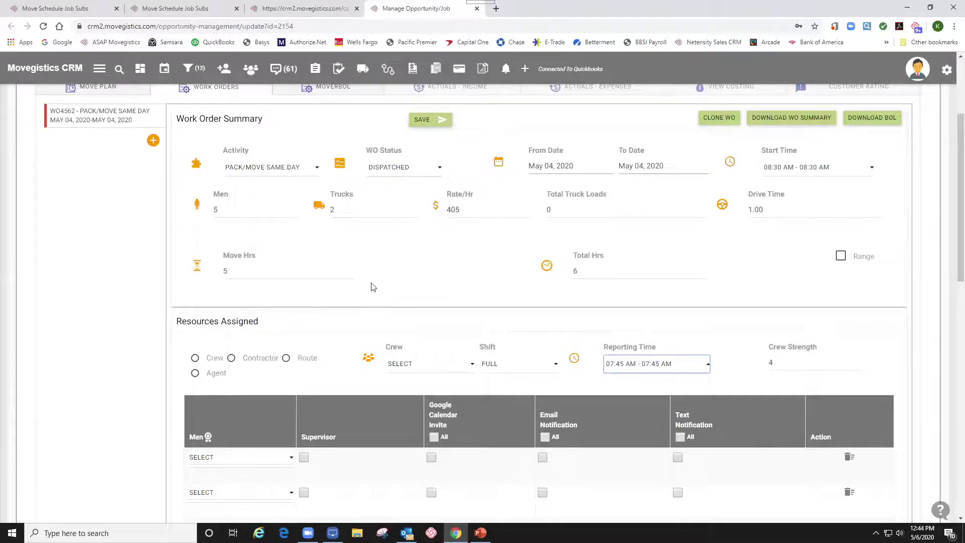
scroll(523, 291, "down", 2)
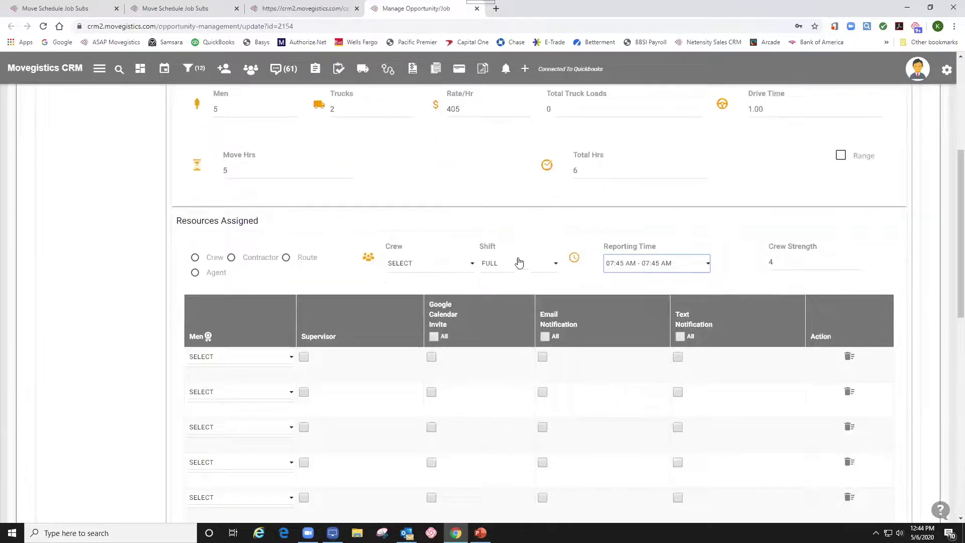
left_click(517, 263)
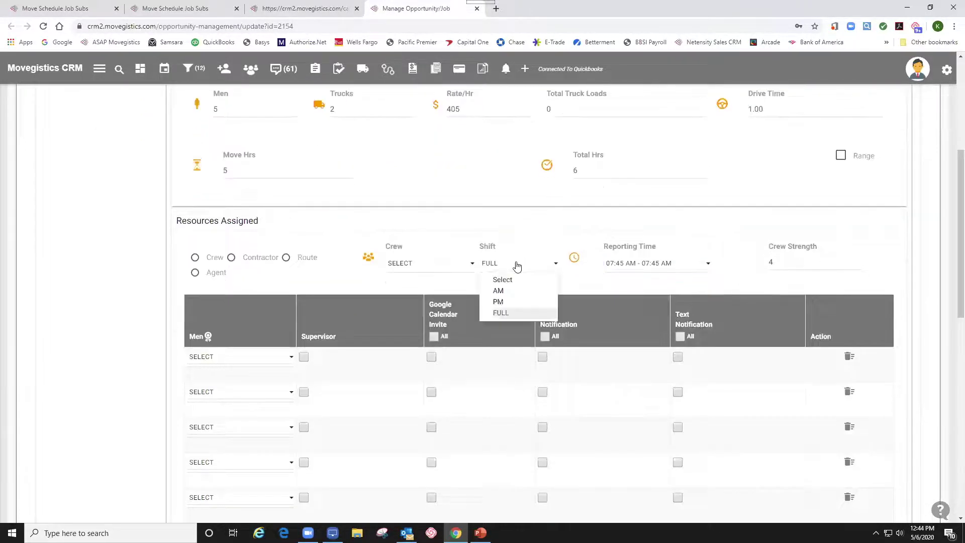
left_click(500, 313)
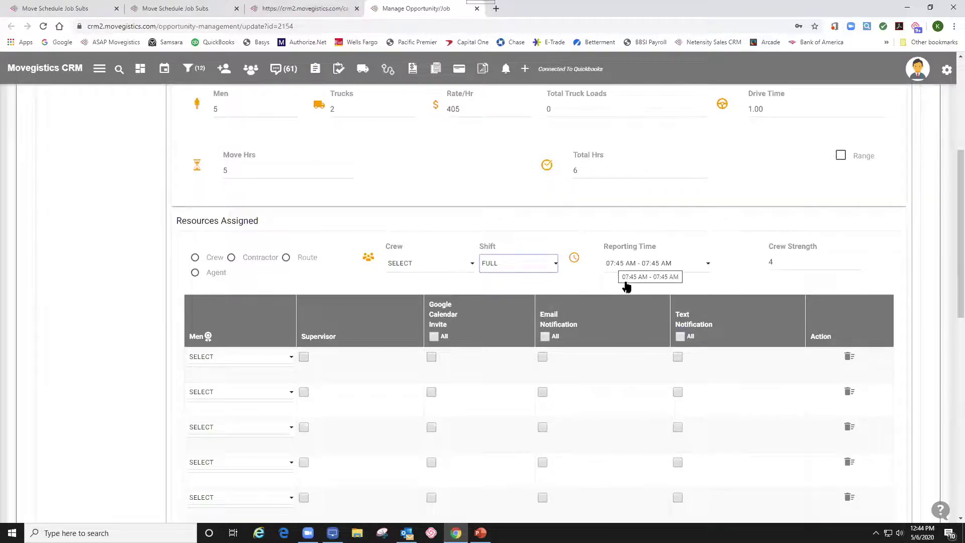
left_click(618, 266)
left_click(638, 315)
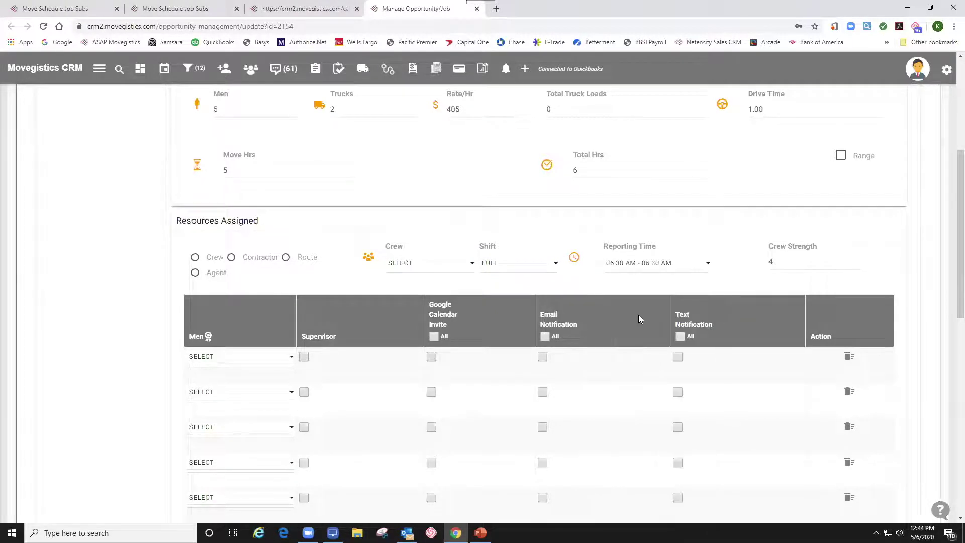
- Open the Man Power list showing worker qualifications for the Men assignment rows
scroll(616, 306, "down", 2)
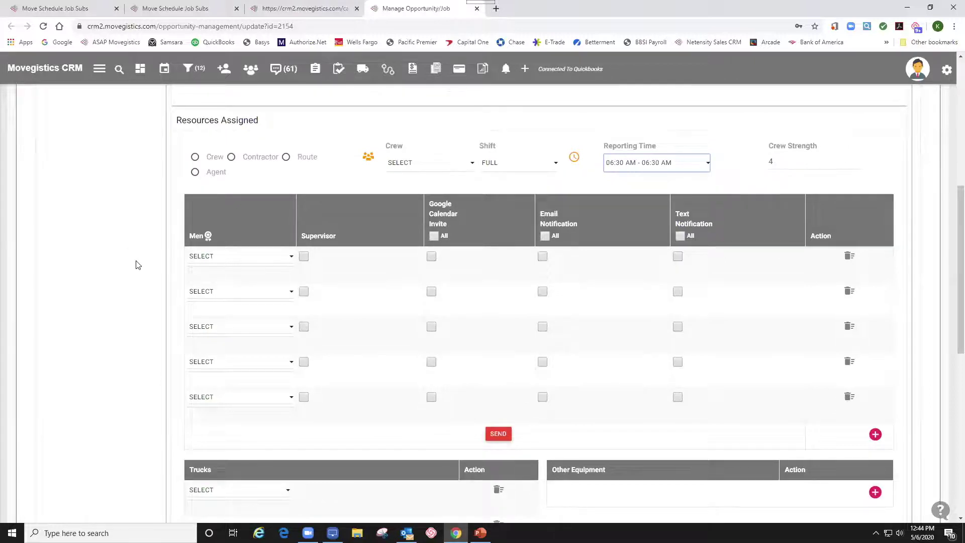
scroll(138, 265, "up", 4)
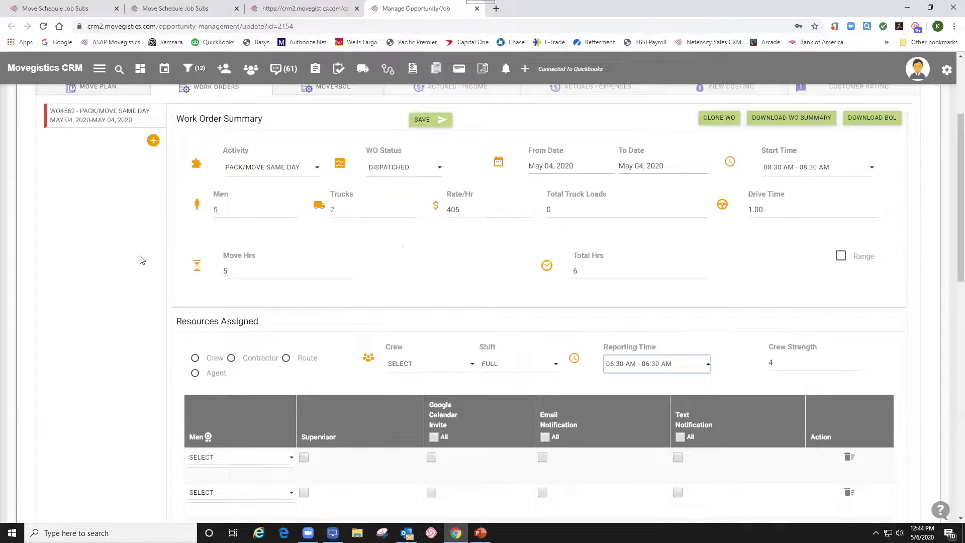
scroll(237, 176, "down", 1)
scroll(158, 290, "down", 3)
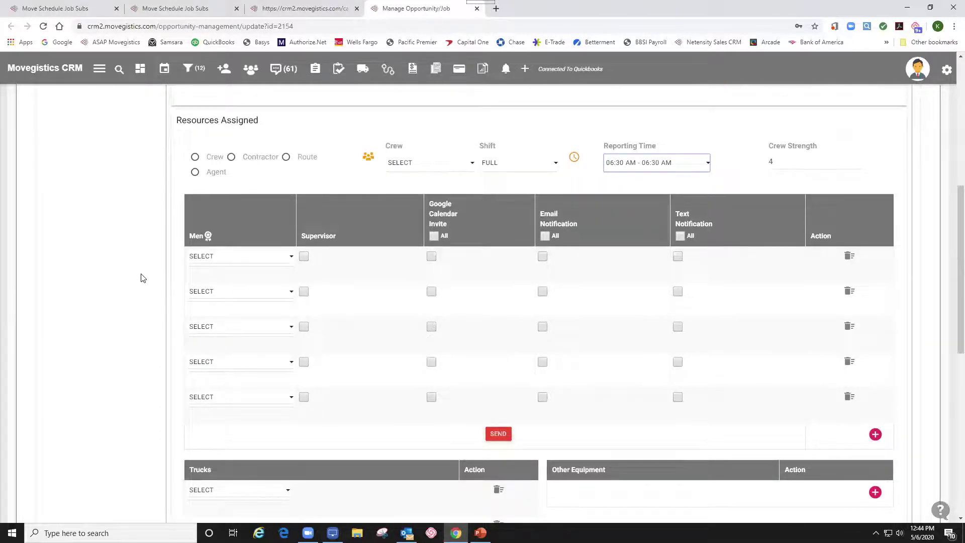
left_click(207, 236)
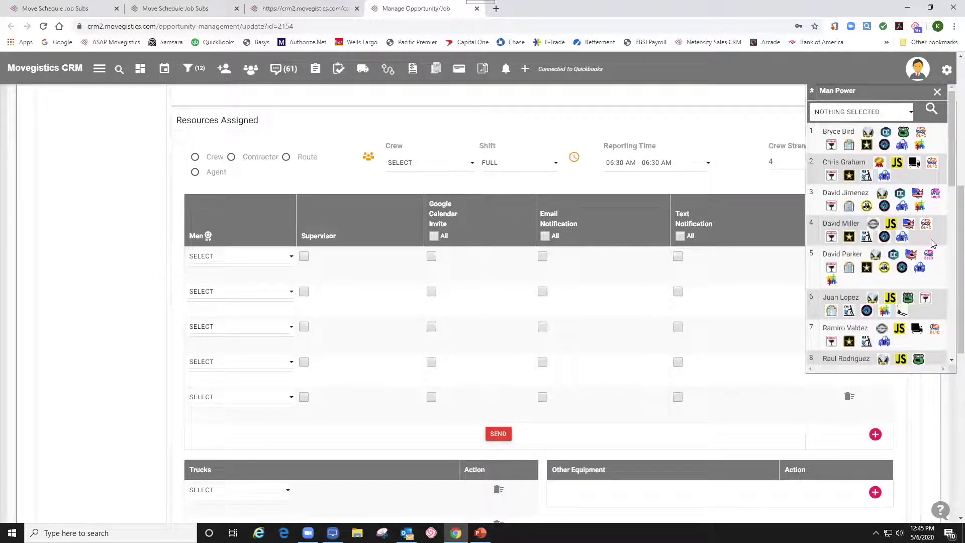
- Filter the Man Power list by Certified Packer and worker level Platinum
left_click(911, 112)
scroll(889, 190, "down", 2)
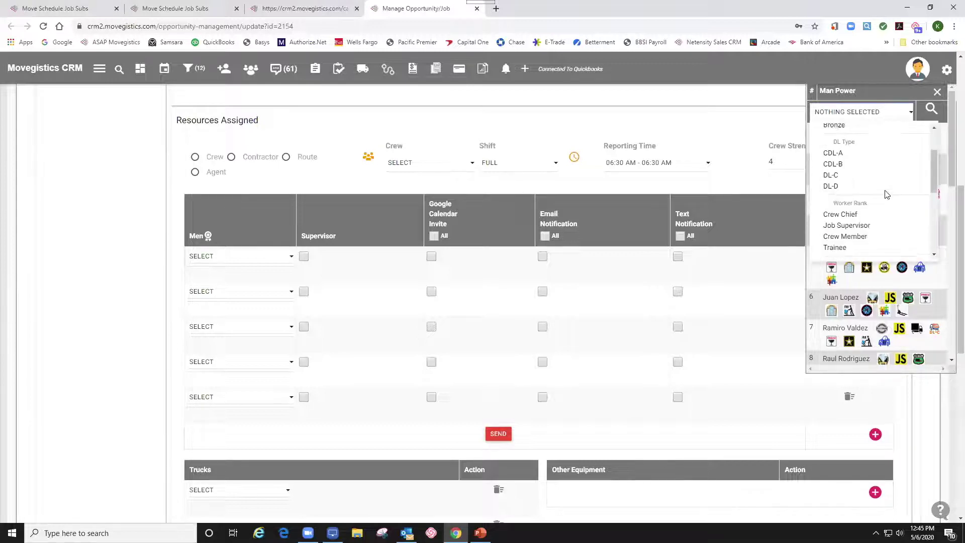
scroll(885, 195, "down", 2)
left_click(874, 185)
scroll(892, 215, "up", 3)
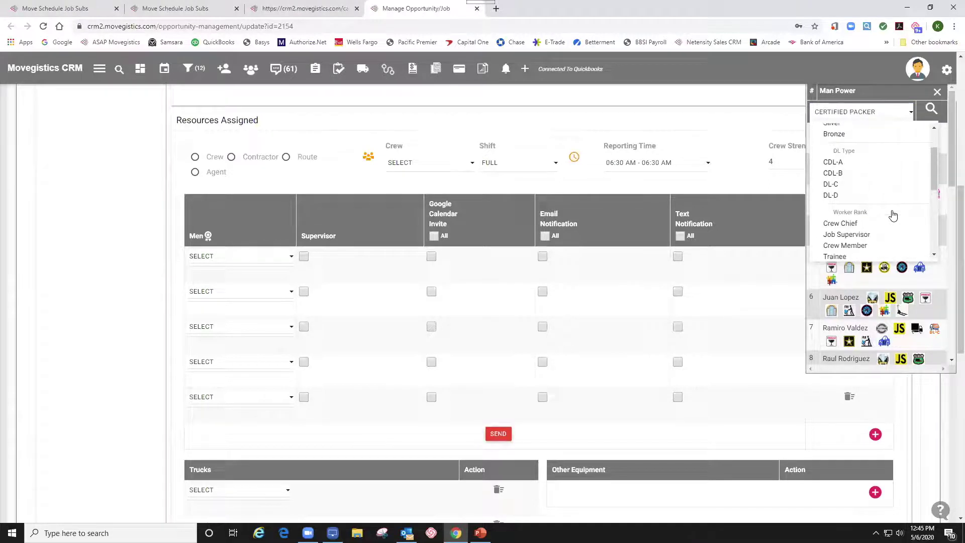
scroll(893, 215, "up", 1)
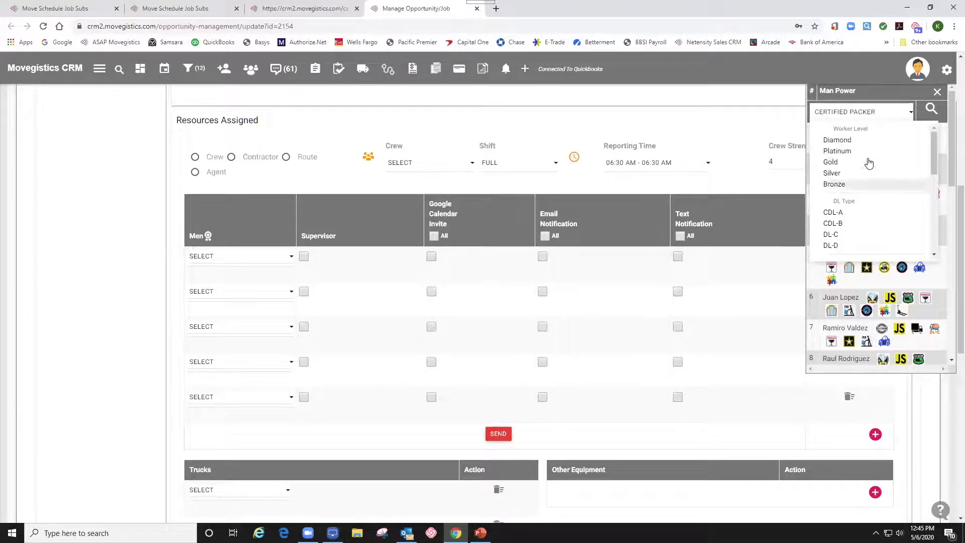
left_click(845, 154)
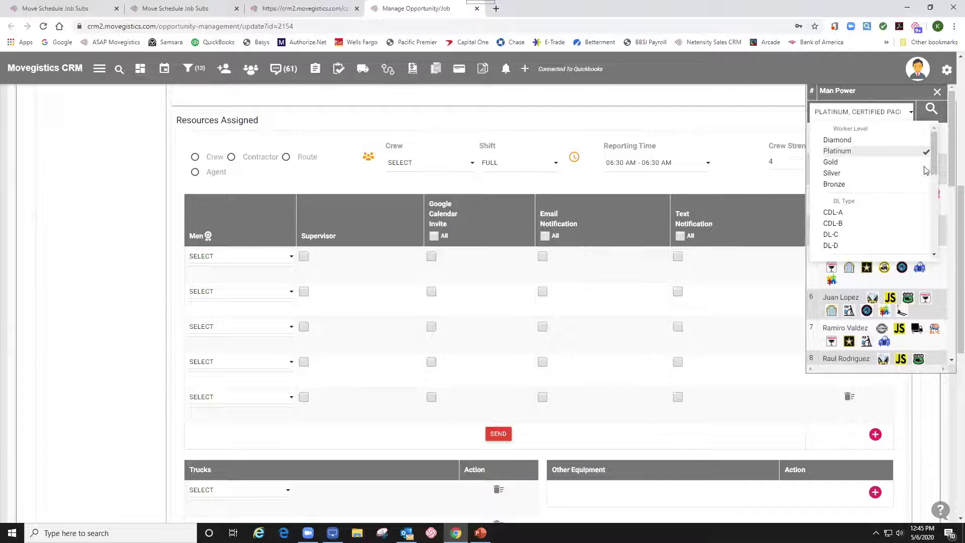
left_click(931, 109)
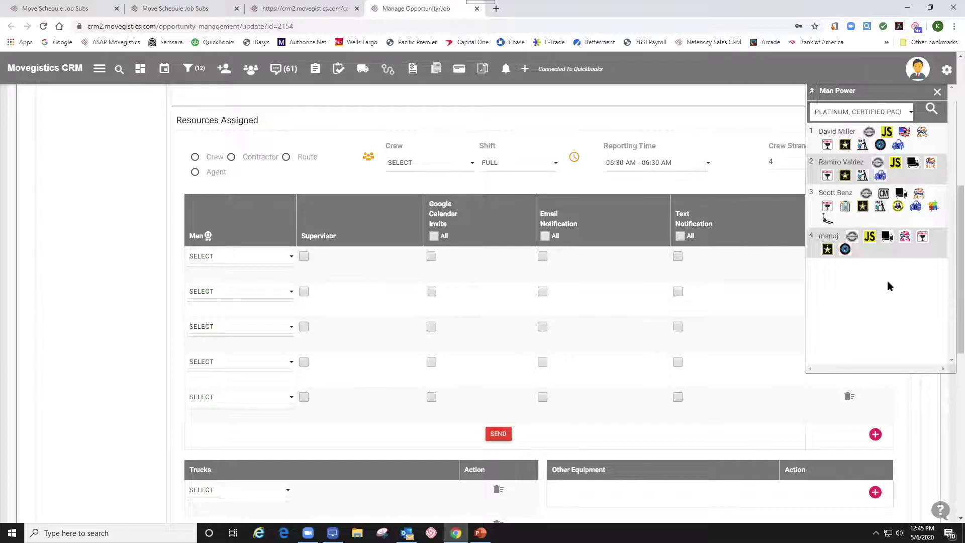
- Try to assign the driver marked N/A to the first crew row, declining the availability override
left_click(244, 260)
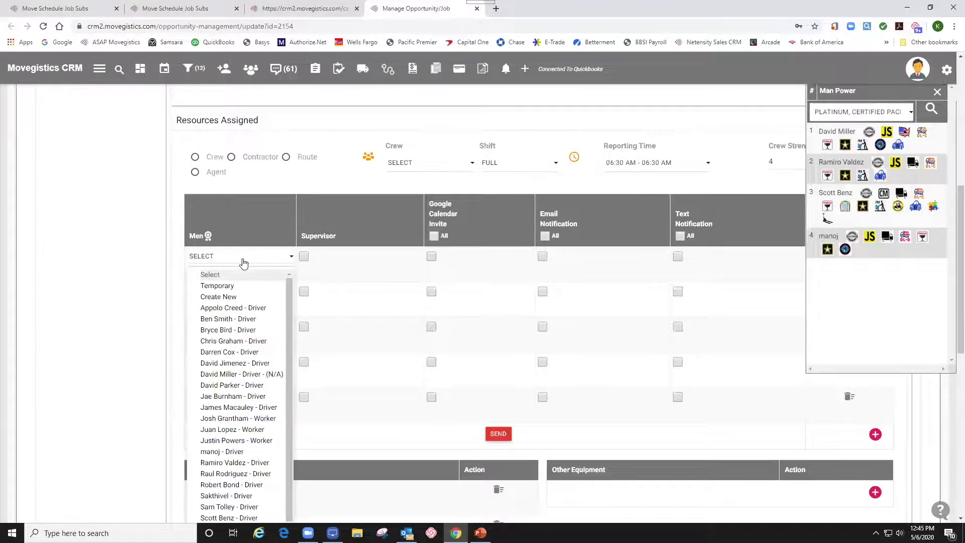
left_click(221, 374)
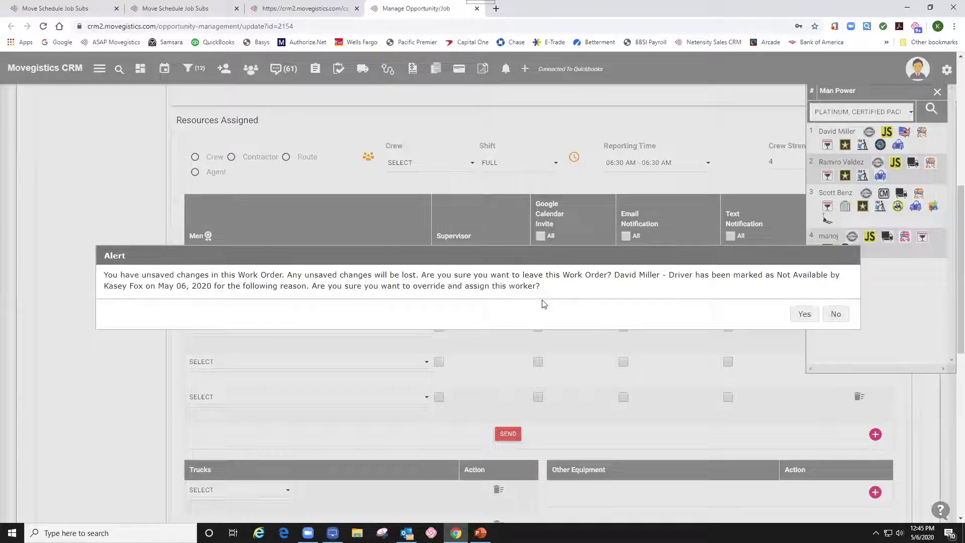
left_click(835, 315)
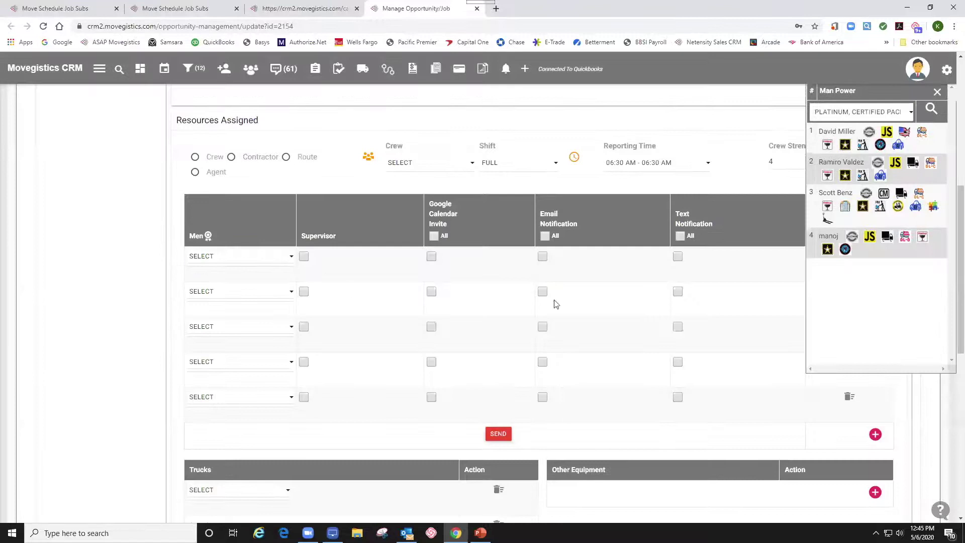
- Assign the first listed driver to the first crew row and the fourth listed driver to the second row
left_click(290, 258)
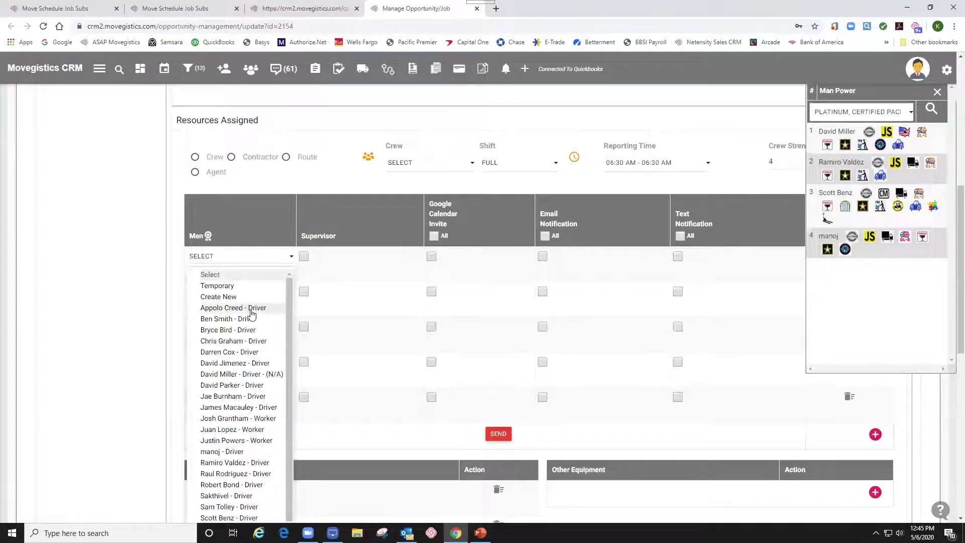
left_click(252, 308)
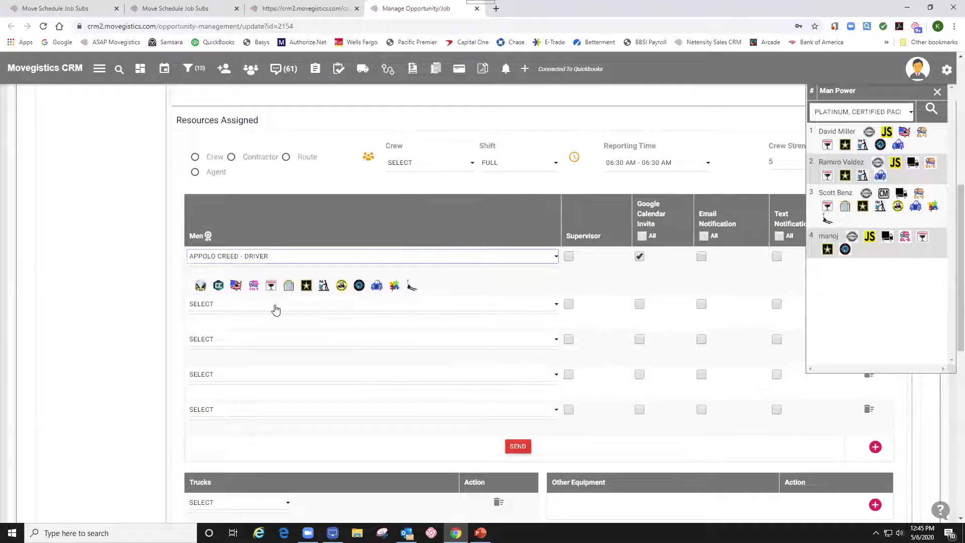
left_click(275, 307)
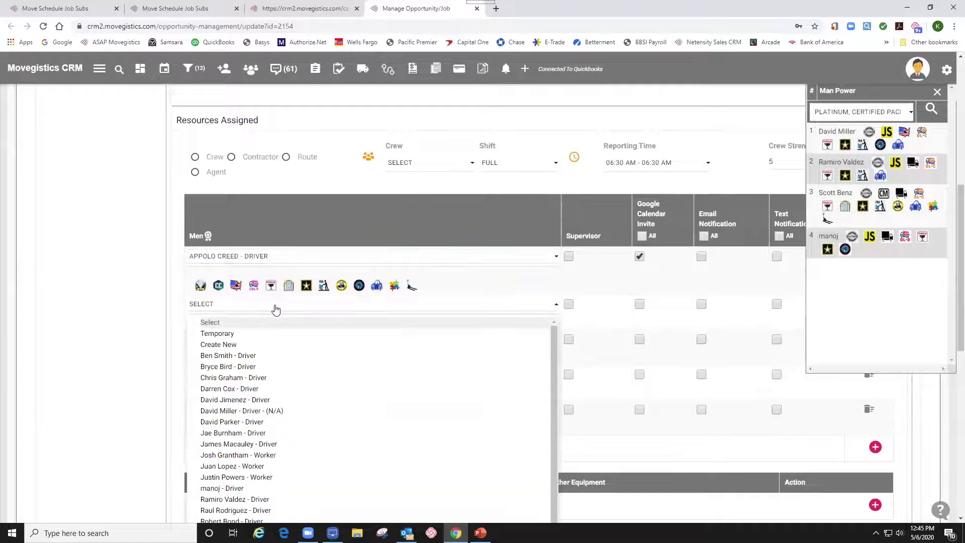
left_click(244, 388)
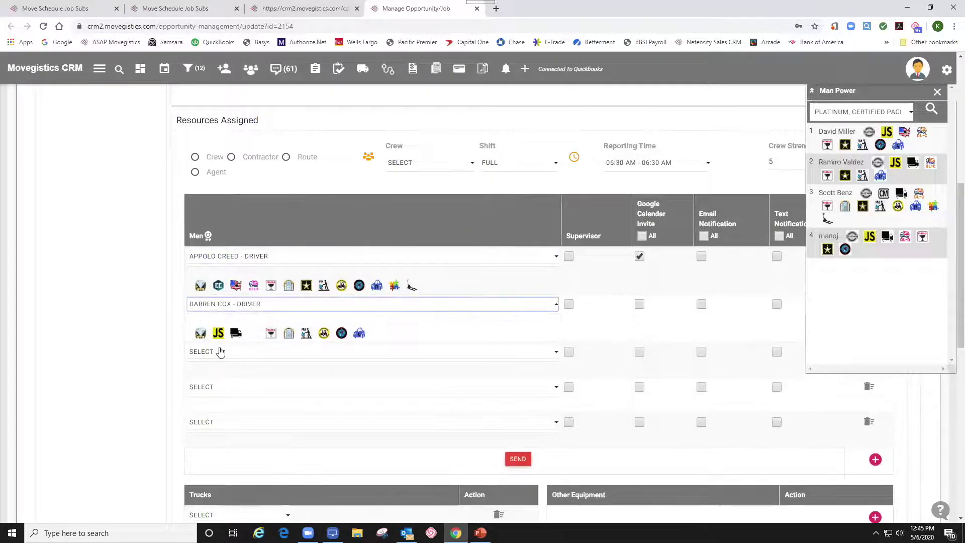
- Assign the second worker in the filtered Man Power list to the third crew row and close that list
left_click(218, 353)
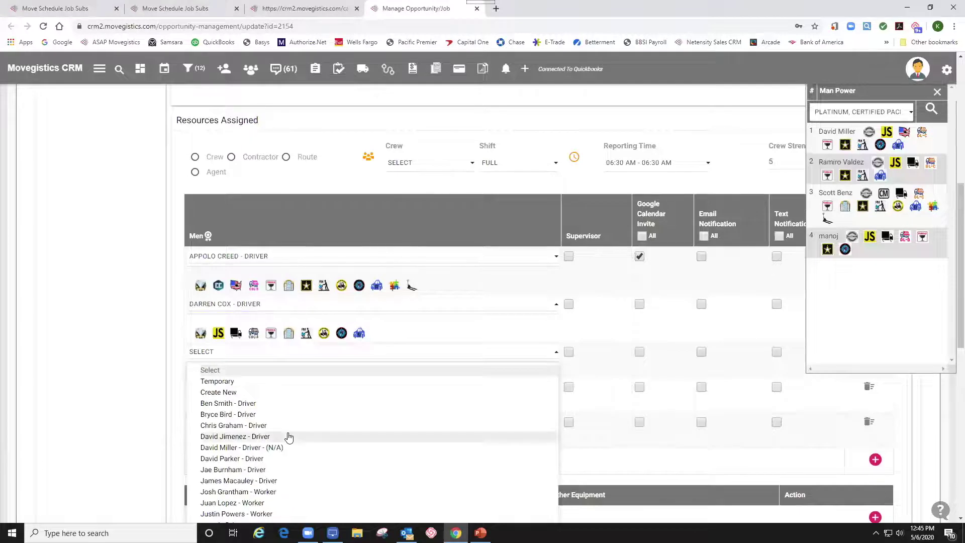
scroll(289, 438, "down", 3)
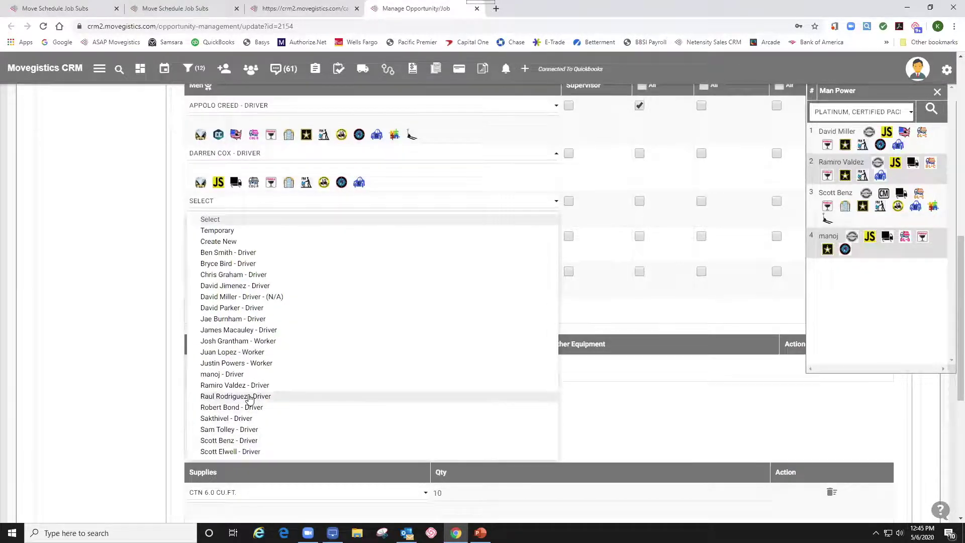
left_click(249, 389)
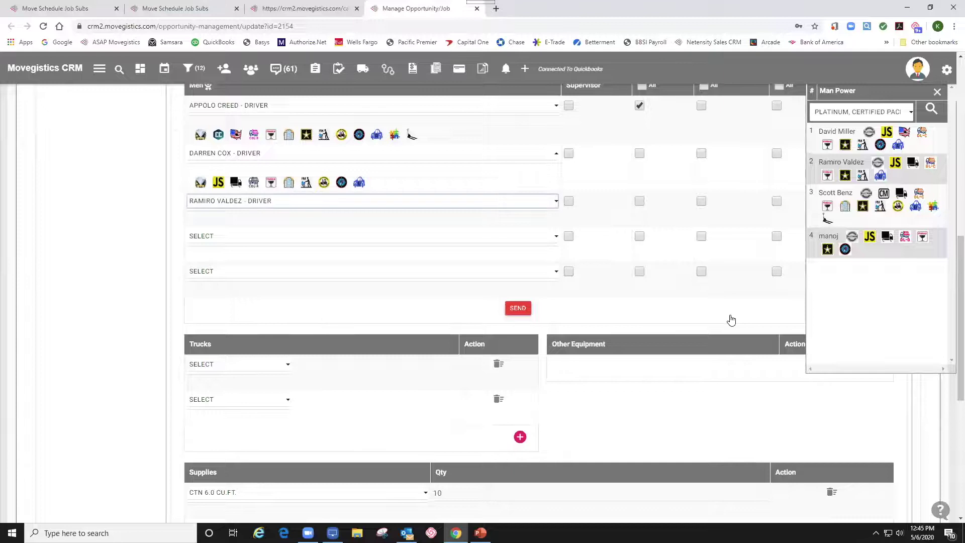
scroll(912, 193, "up", 2)
scroll(912, 193, "up", 2)
left_click(937, 92)
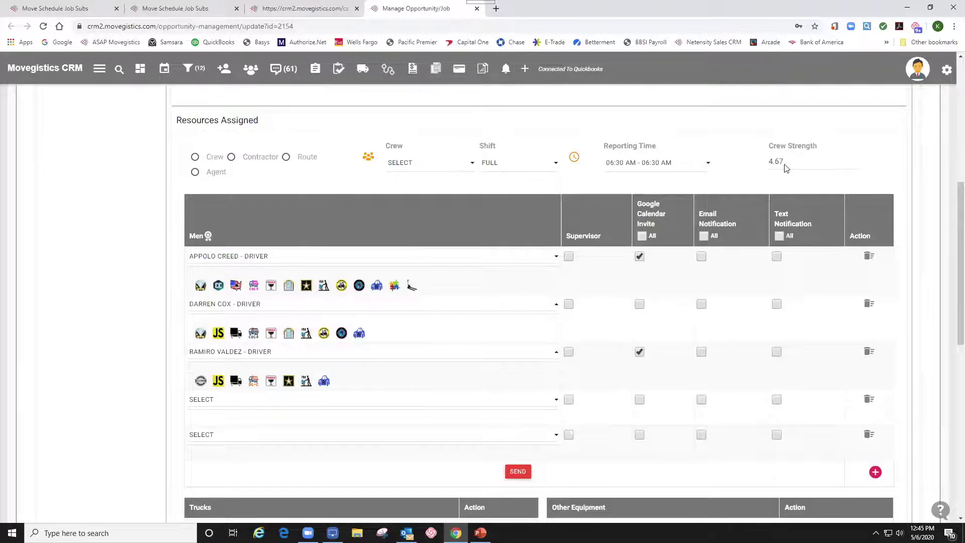
- Assign the driver listed just below the workers to the fourth crew row and the driver listed just above them to the fifth
left_click(327, 401)
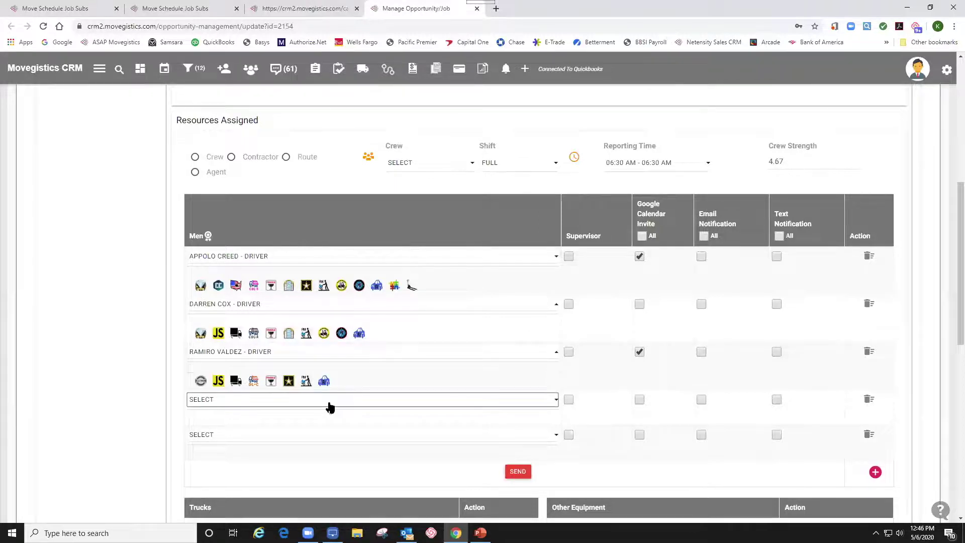
scroll(284, 431, "down", 2)
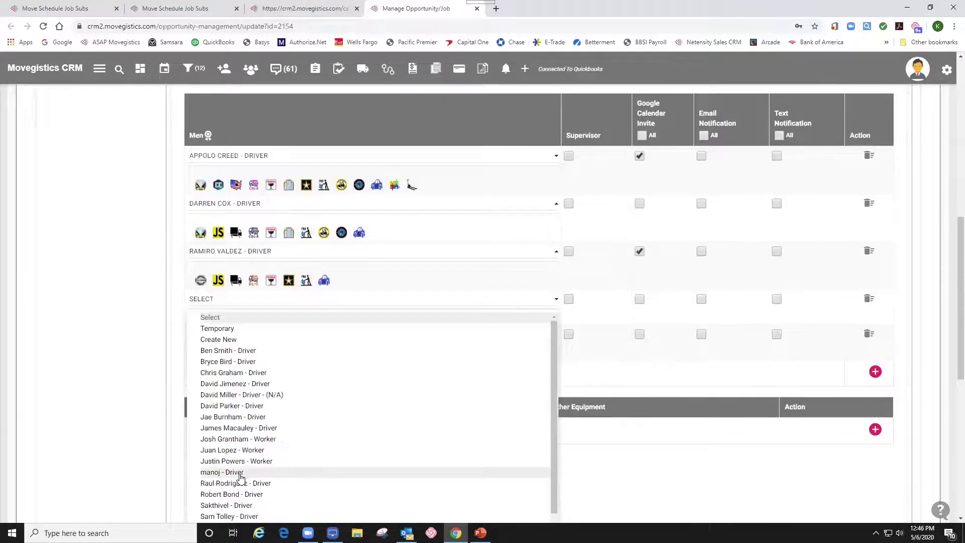
key("Return")
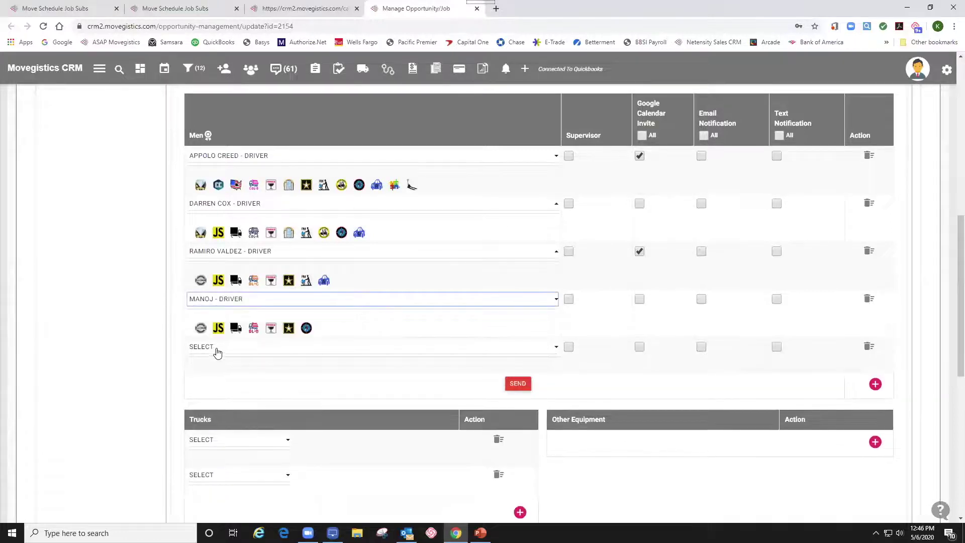
left_click(220, 353)
left_click(335, 472)
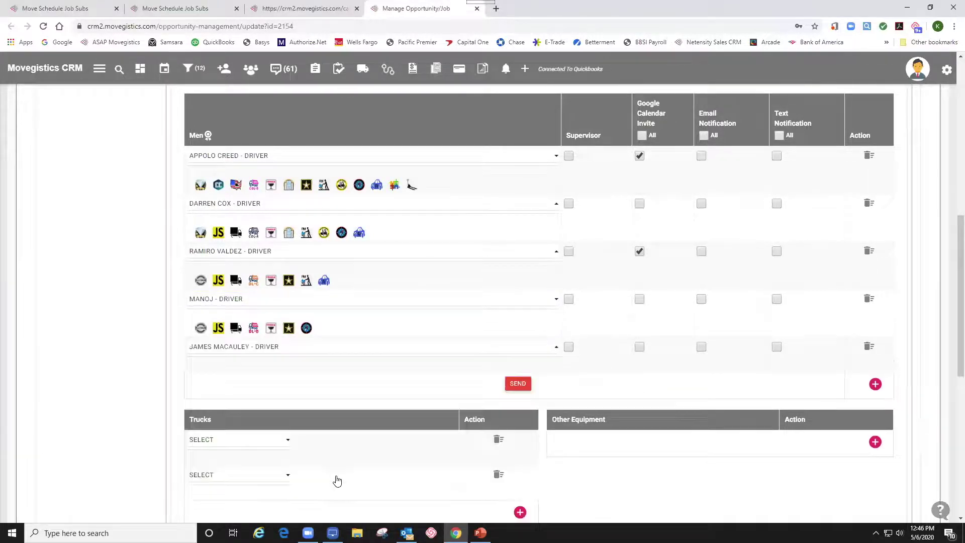
scroll(521, 396, "up", 2)
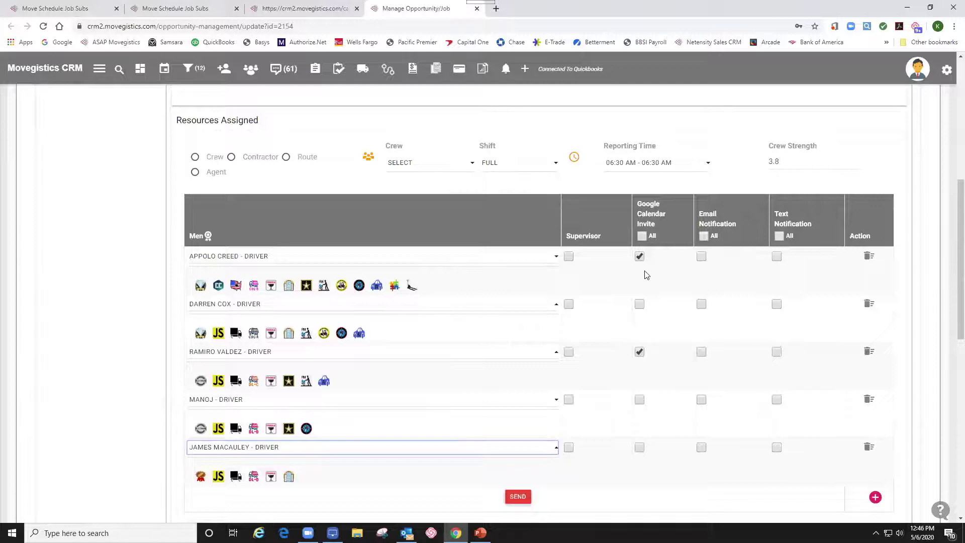
- Enable Google Calendar invites for the second, fourth and fifth crew members and mark the first crew member as supervisor
left_click(639, 303)
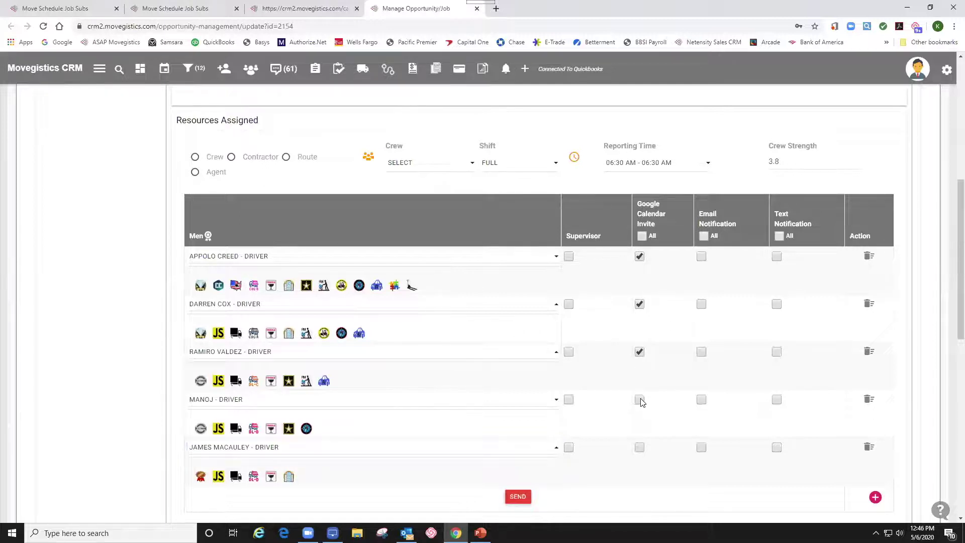
left_click(640, 447)
left_click(568, 257)
- Assign trucks O3 (19' Ramp) and O4 (19' Ramp) - Straight Box Truck to the two truck rows
scroll(598, 338, "down", 6)
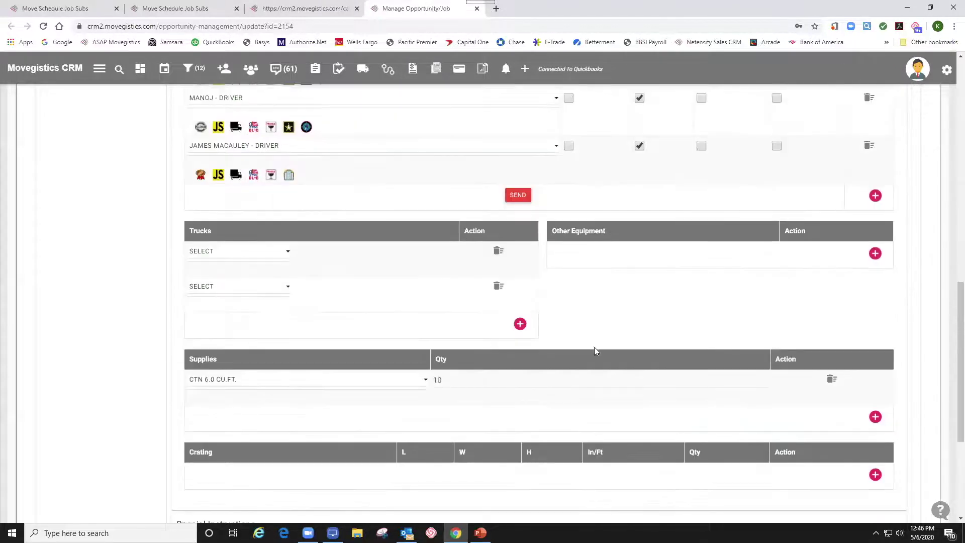
left_click(279, 253)
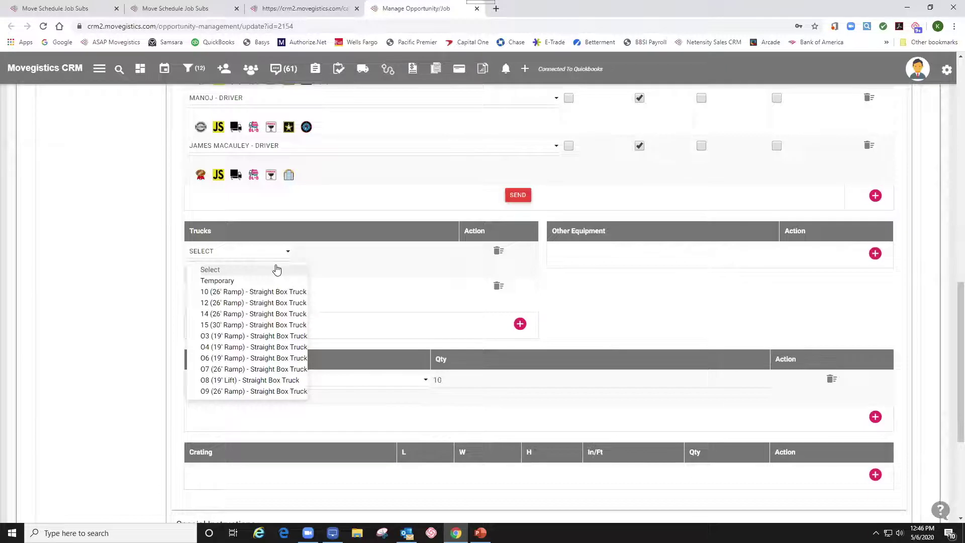
left_click(218, 336)
left_click(216, 287)
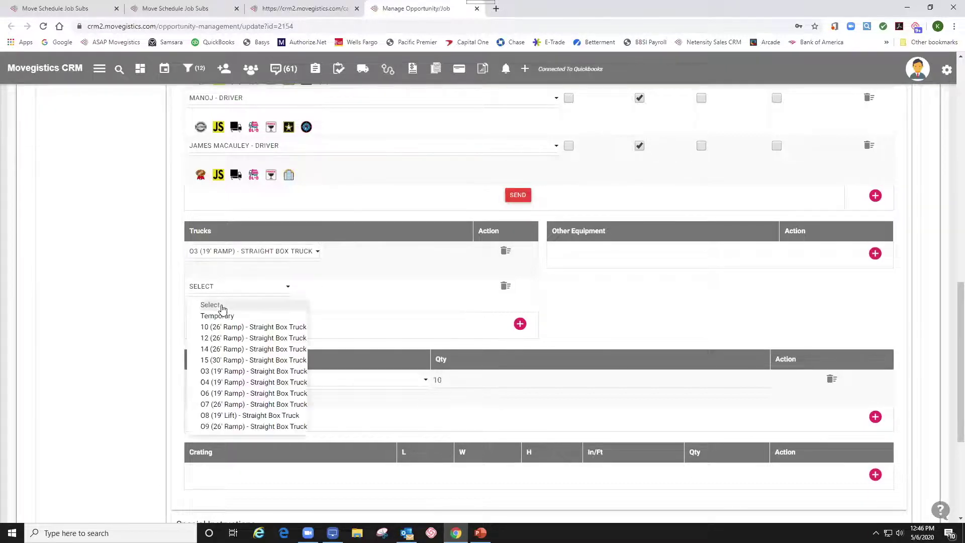
left_click(210, 382)
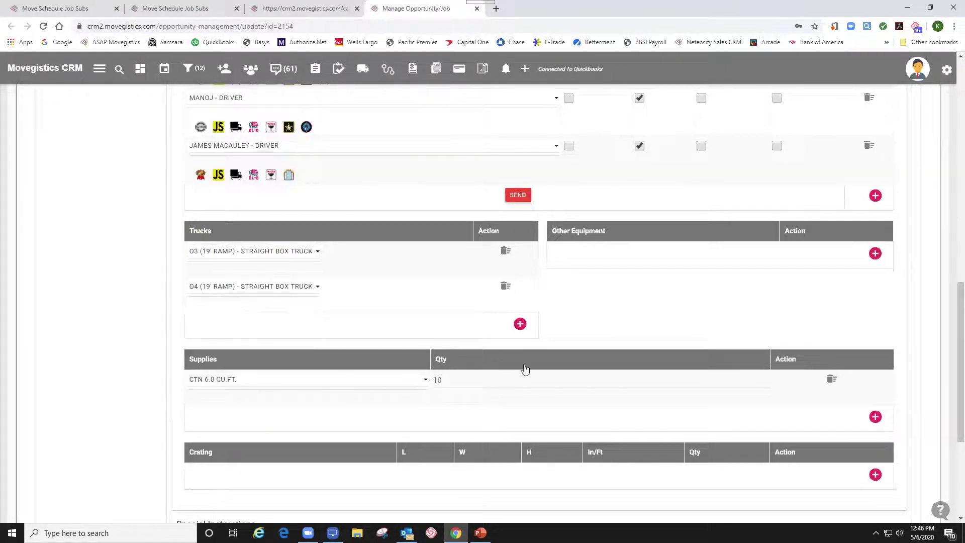
- Add an Other Equipment row and assign the zDakota - Pickup Truck to it
left_click(874, 253)
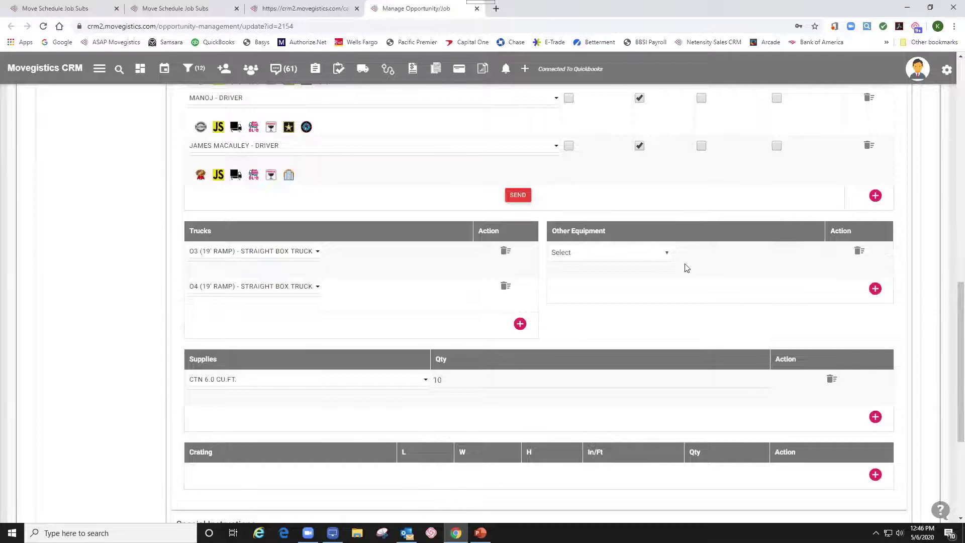
left_click(666, 253)
left_click(614, 294)
- Add two supply rows to the work order and set them to ATD and LIFT GATE REQUIRED
scroll(168, 329, "down", 2)
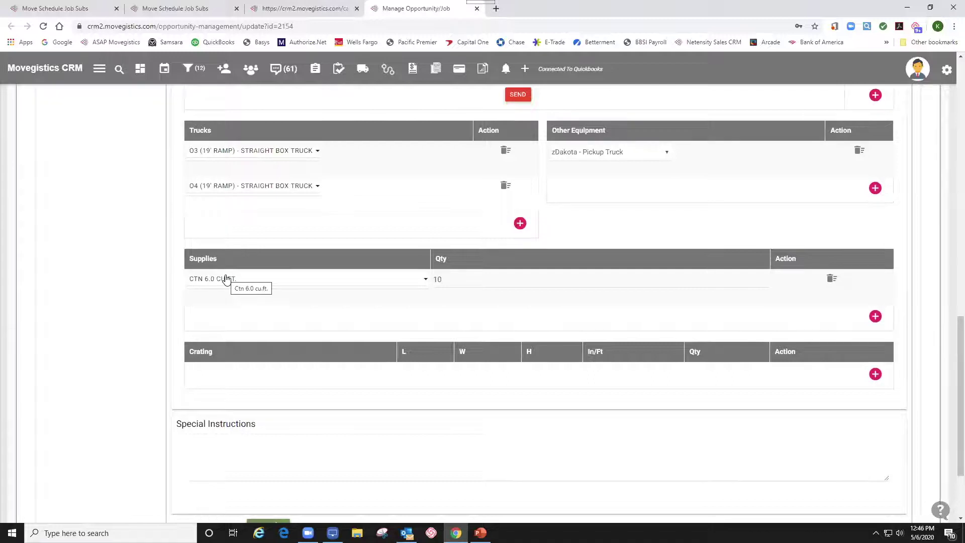
left_click(877, 321)
left_click(877, 355)
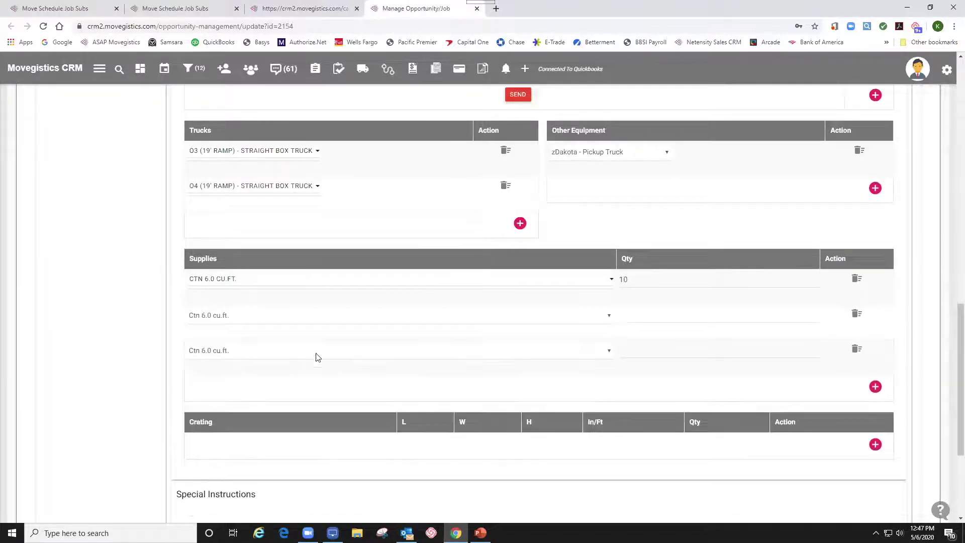
left_click(226, 317)
scroll(219, 327, "up", 5)
left_click(219, 326)
left_click(207, 354)
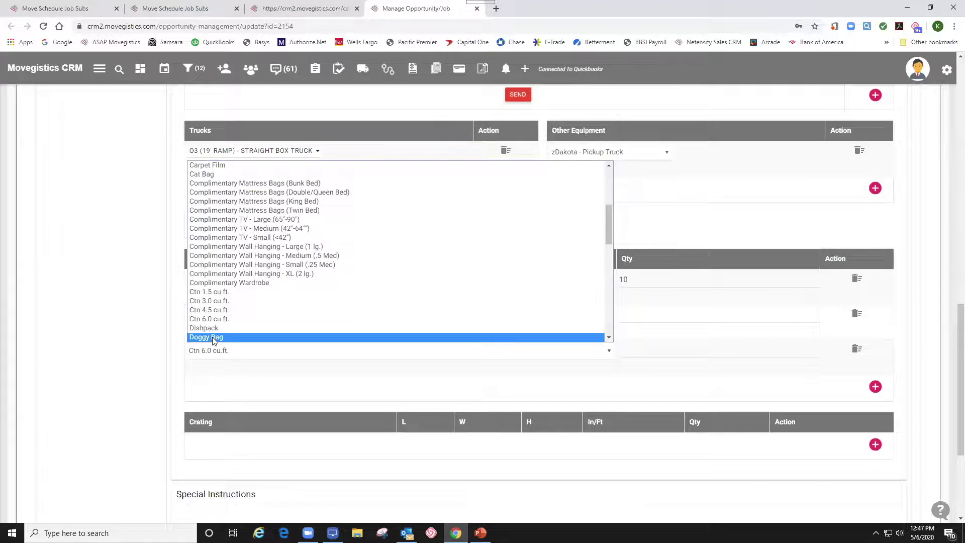
scroll(240, 308, "down", 2)
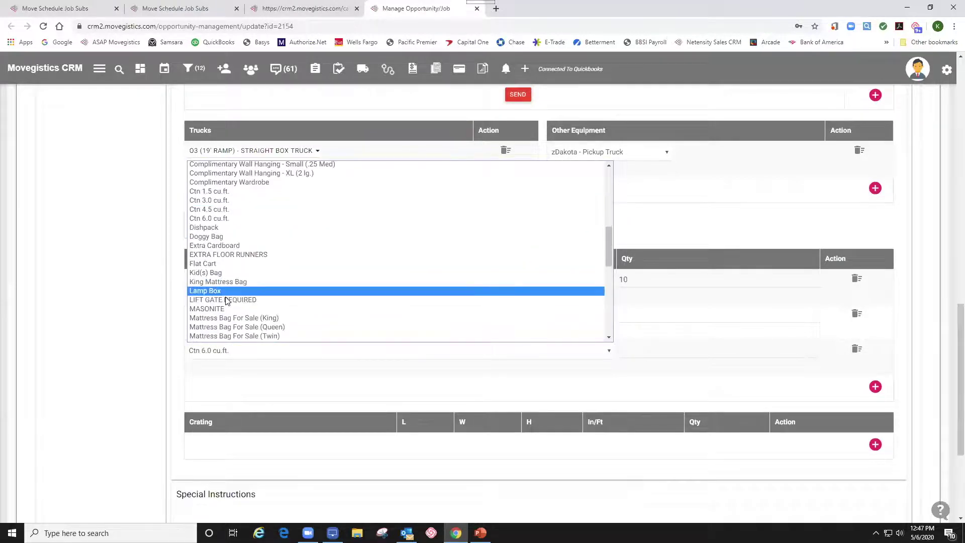
left_click(226, 304)
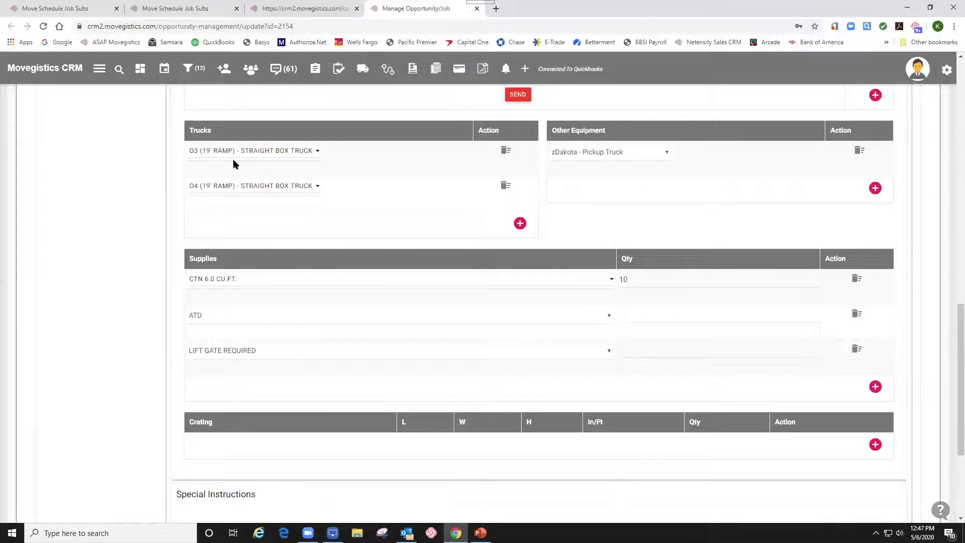
- Change the second assigned truck to O8 (19' Lift) - Straight Box Truck
left_click(316, 187)
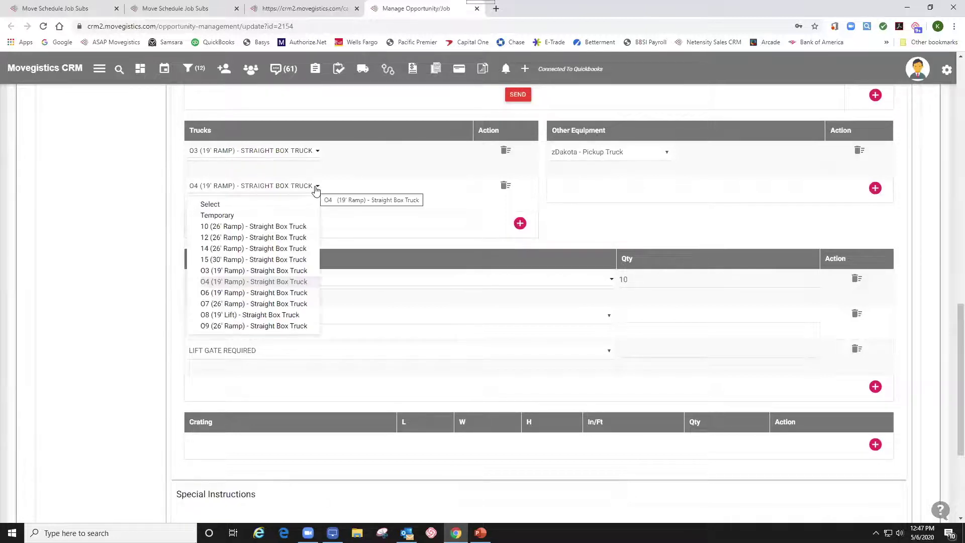
left_click(246, 315)
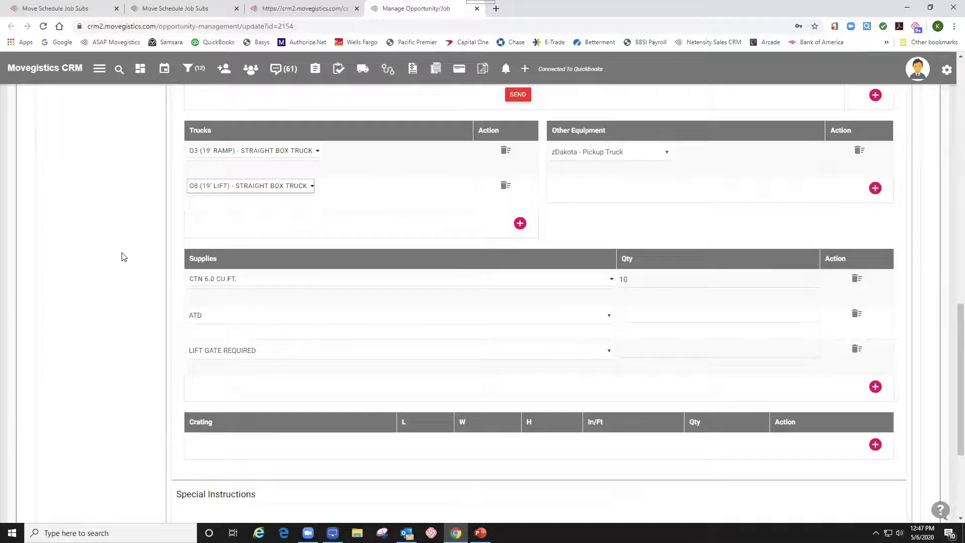
- Enter the special instructions "EARLY START,BE HERE ON TIME!! VERY IMPORTANT CUSTOMER"
scroll(123, 258, "down", 2)
left_click(251, 417)
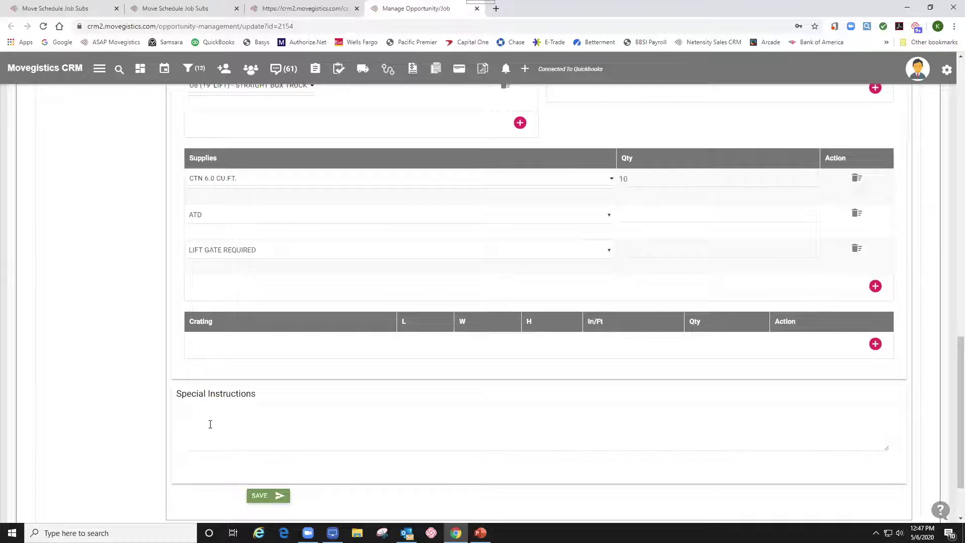
key("Caps_Lock")
key("Caps_Lock")
type("EARLY START,BE  HERE ON TIME!!  VERY IMPORTANT CUSTOMER")
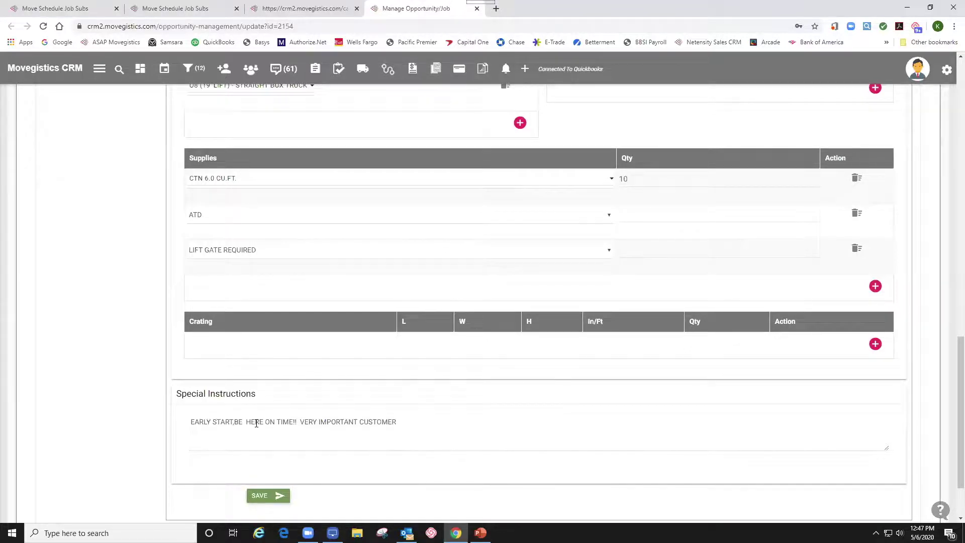
- Send the selected notifications to the assigned crew and return to the work order summary
scroll(383, 370, "up", 6)
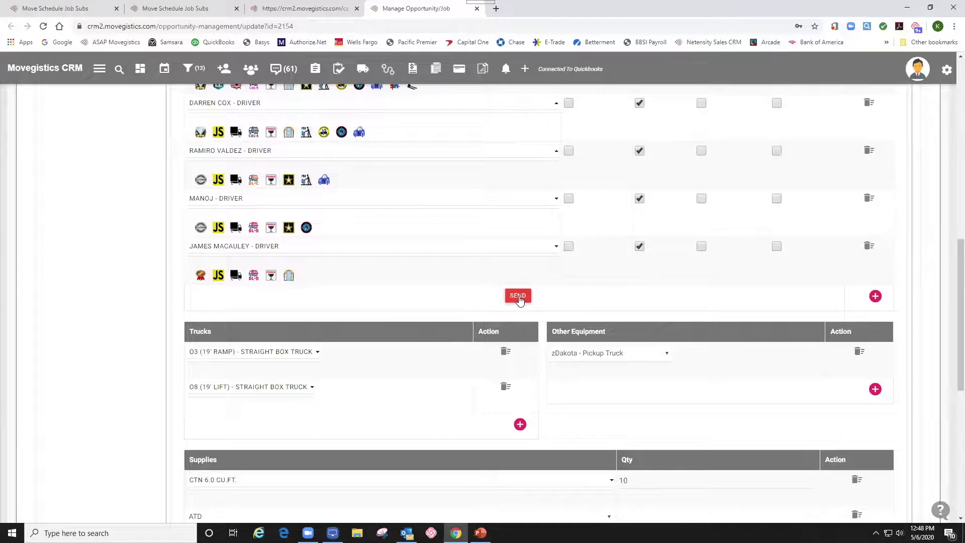
left_click(518, 296)
scroll(691, 313, "up", 4)
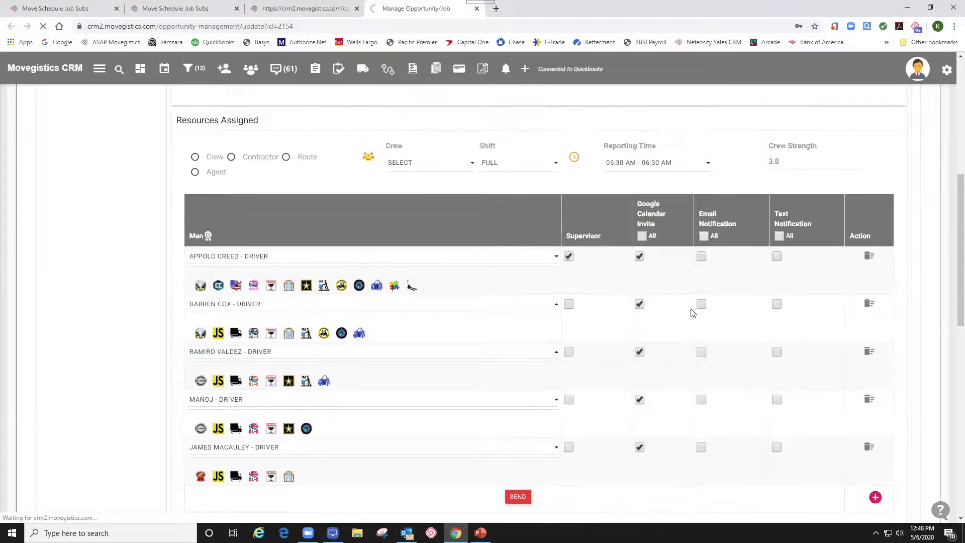
scroll(692, 313, "up", 2)
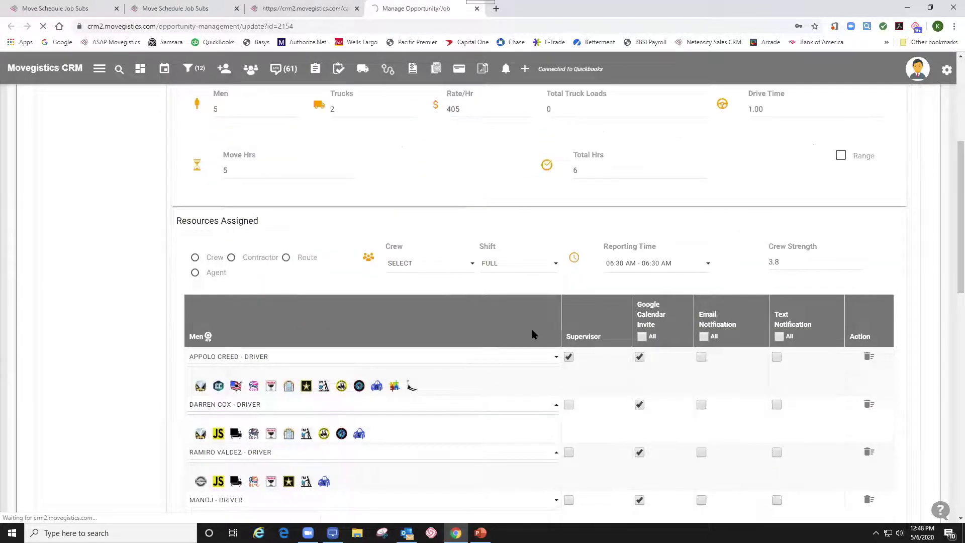
scroll(532, 333, "up", 4)
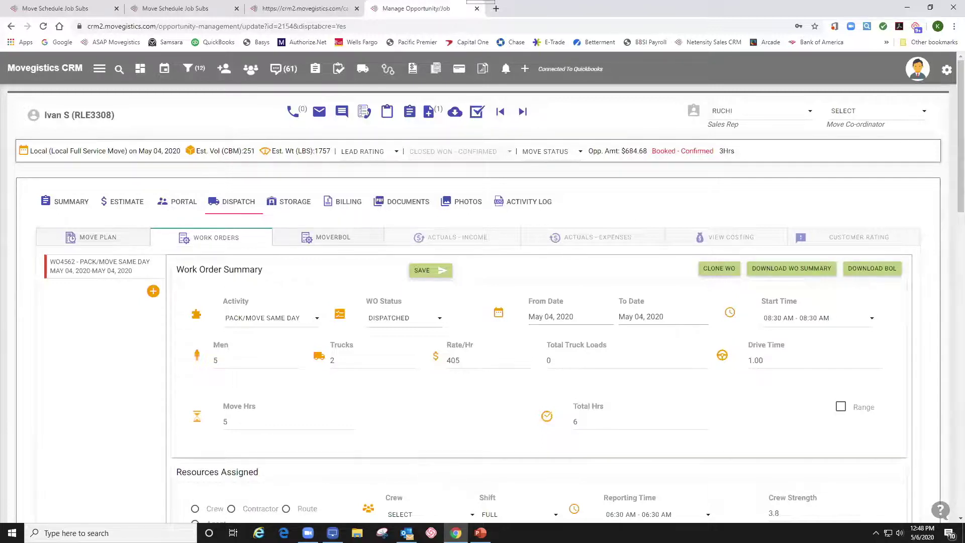
- Open the calendar's weekly forecast view and reduce the page zoom to 75%
key("alt+Tab")
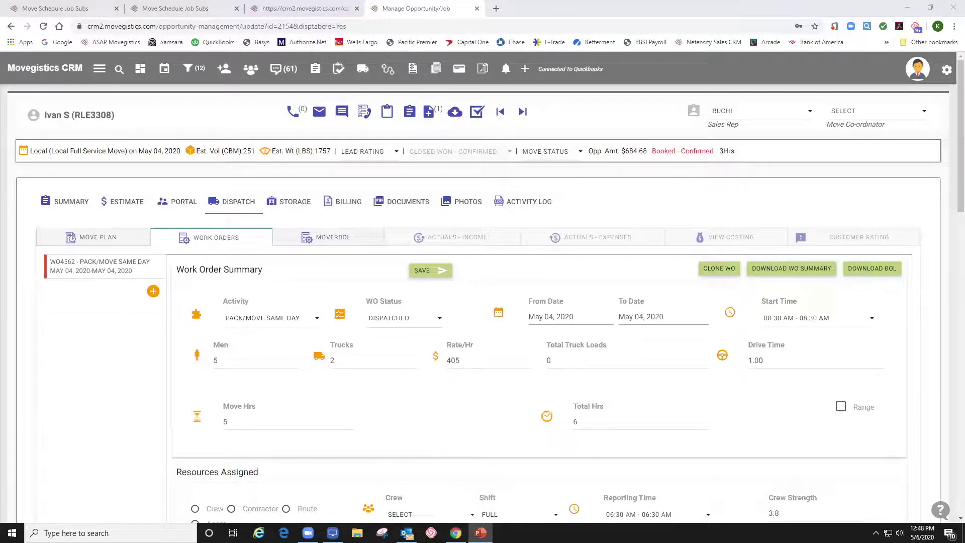
left_click(165, 70)
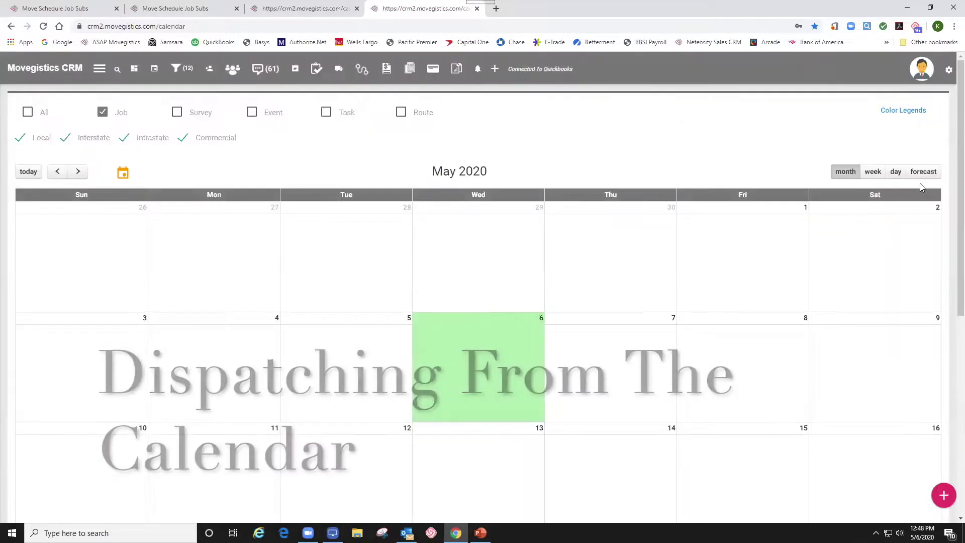
left_click(923, 172)
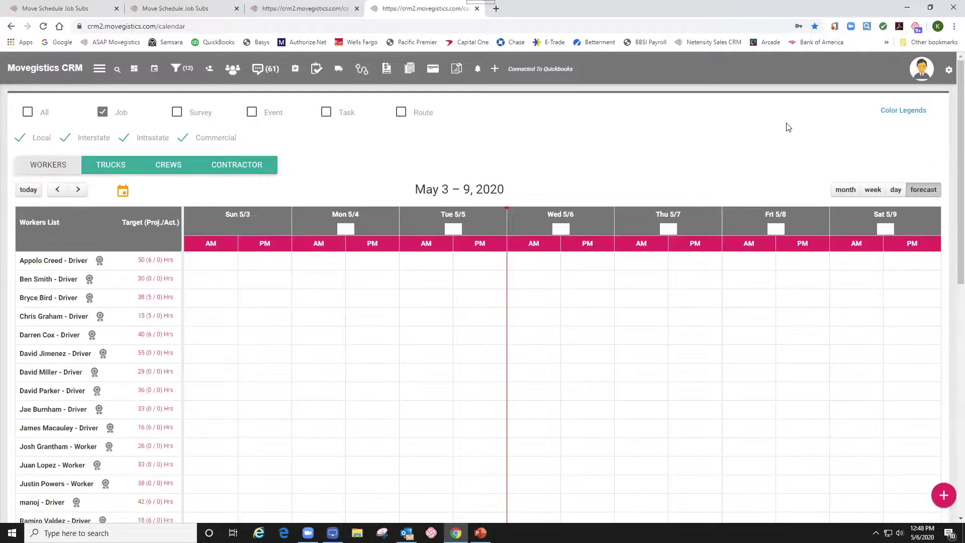
left_click(866, 26)
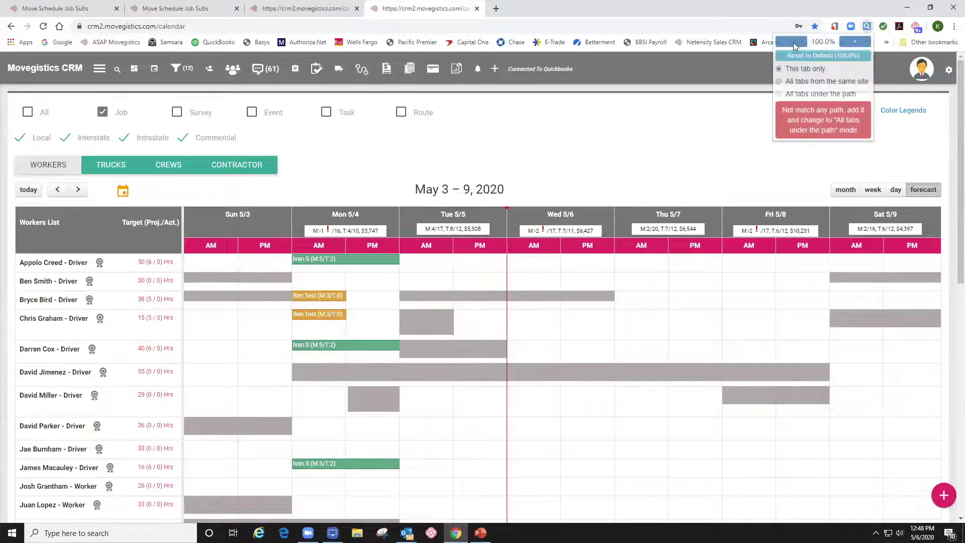
left_click(792, 44)
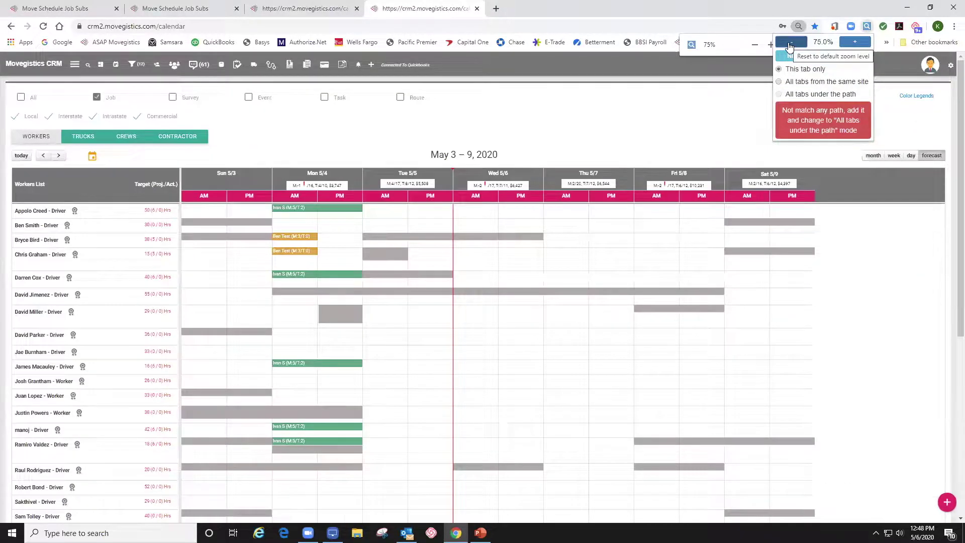
left_click(683, 137)
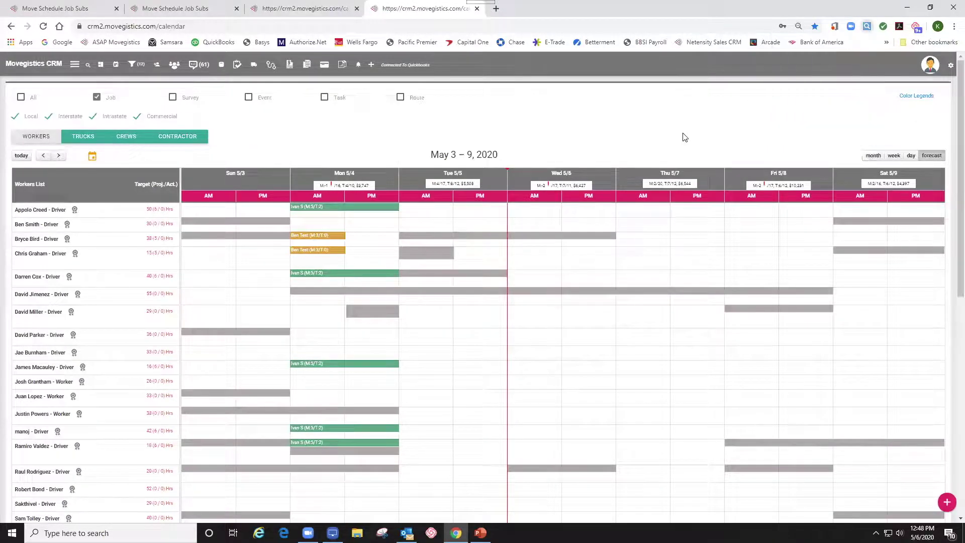
- Examine worker absences, booked jobs and unassigned jobs in the May 3 – 9, 2020 workers forecast
scroll(608, 256, "down", 1)
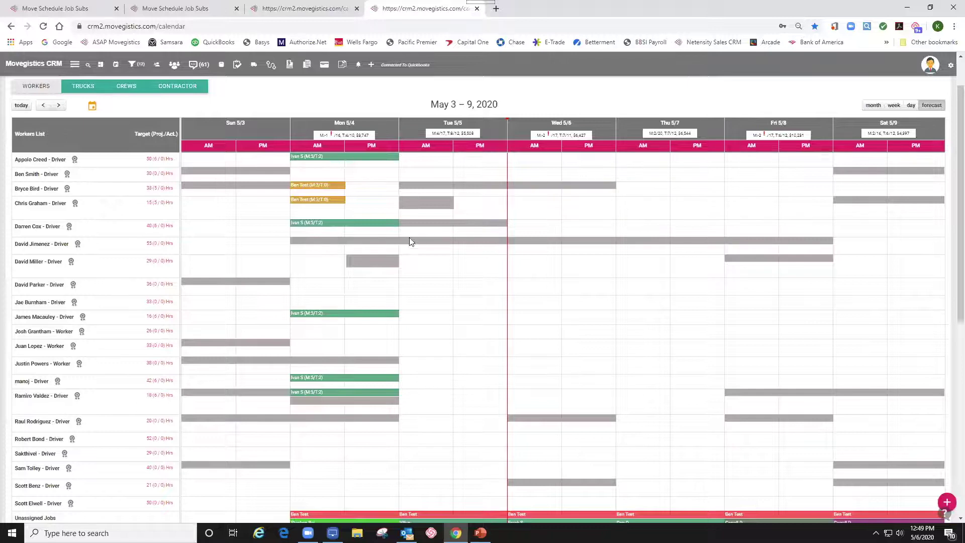
mouse_move(417, 241)
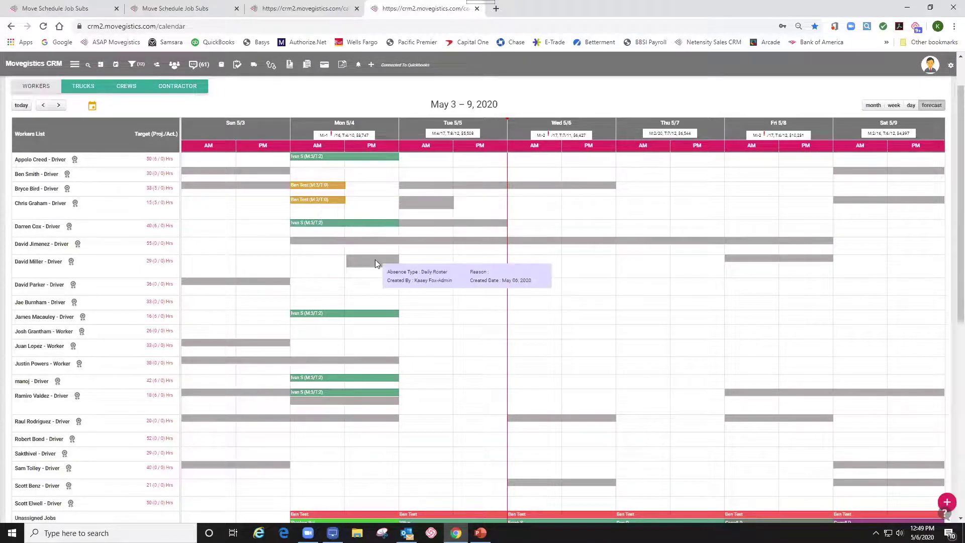
scroll(422, 287, "down", 2)
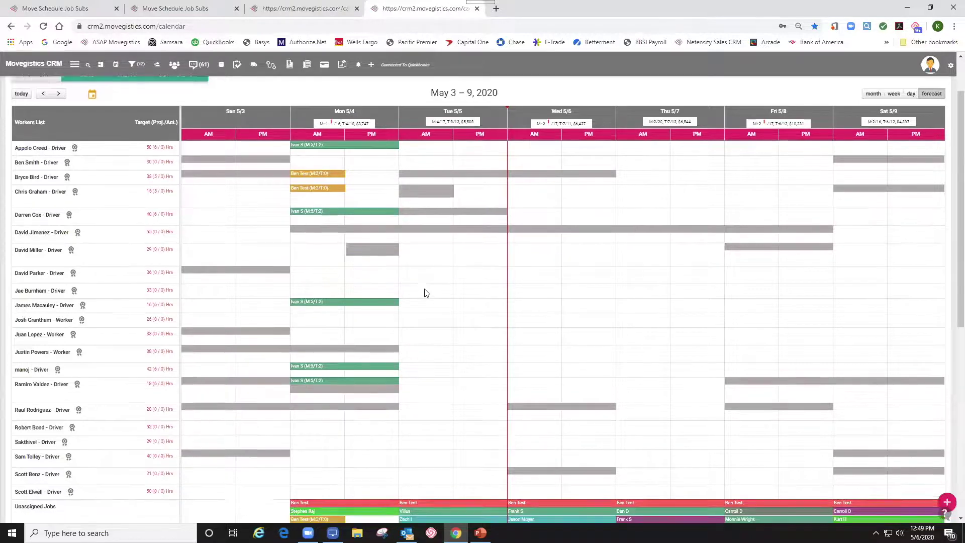
left_click(24, 341)
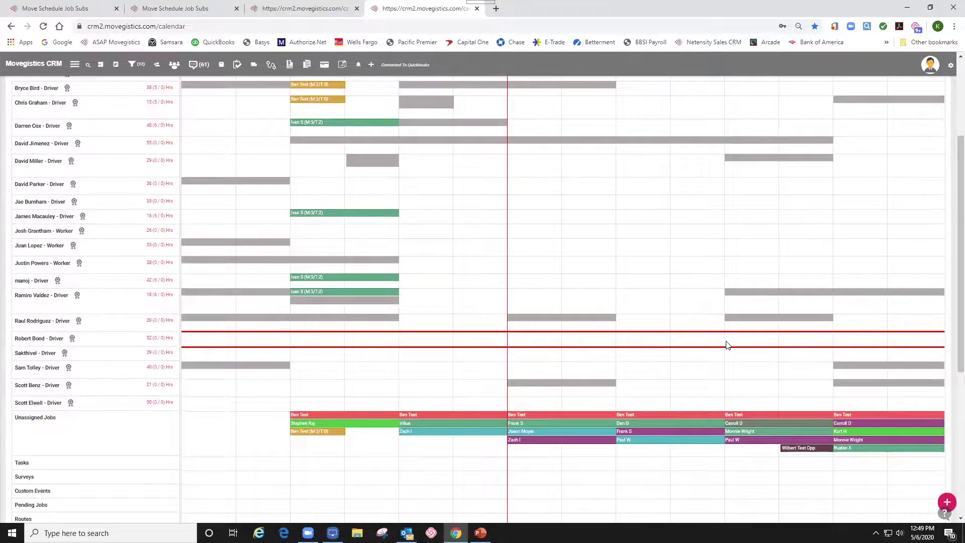
scroll(460, 346, "up", 3)
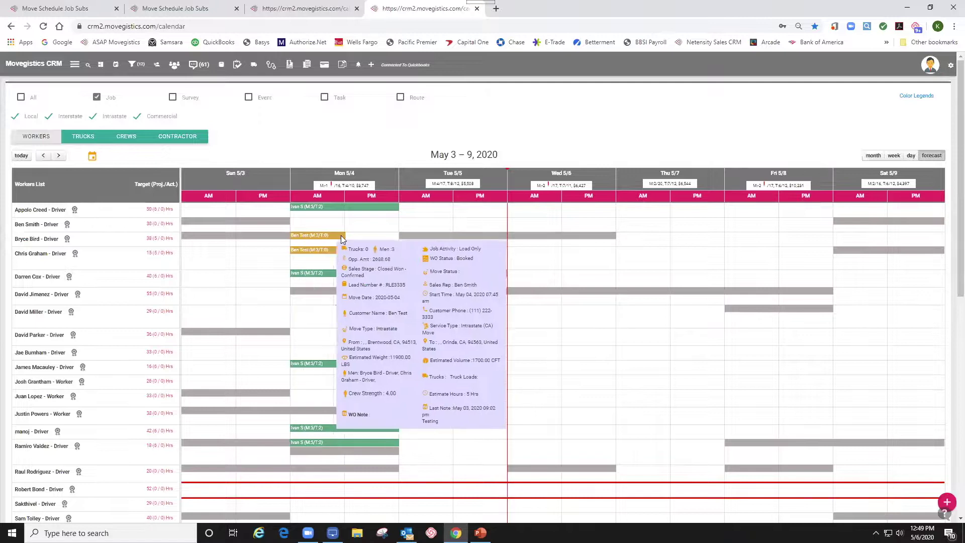
- Examine the details of the Monday 5/4 Load Only job in the workers forecast and compare the worker rows with the unassigned jobs
mouse_move(333, 240)
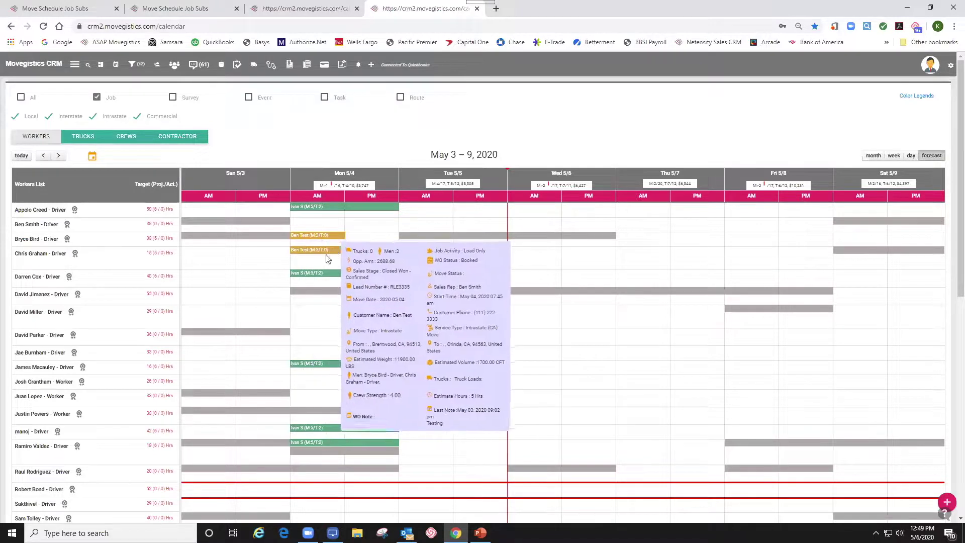
mouse_move(302, 275)
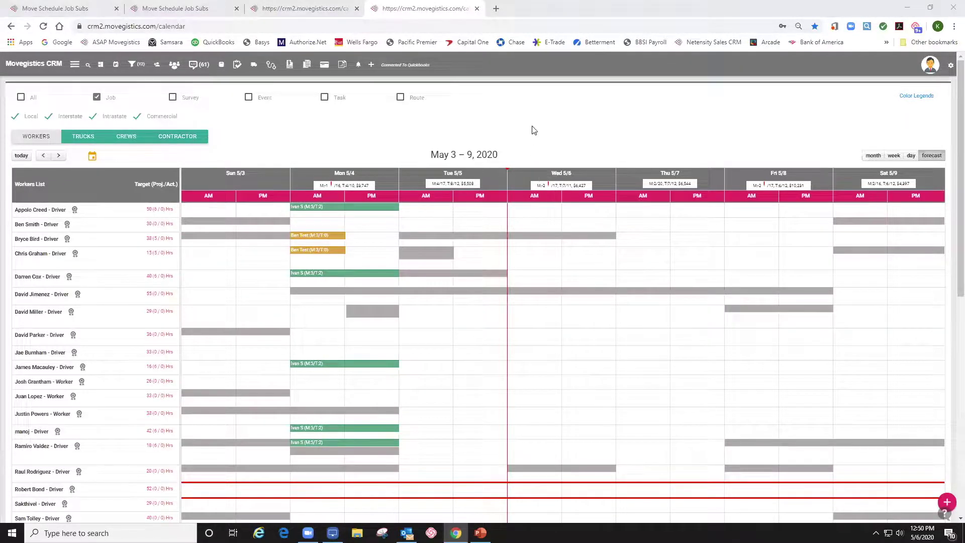
scroll(534, 130, "down", 2)
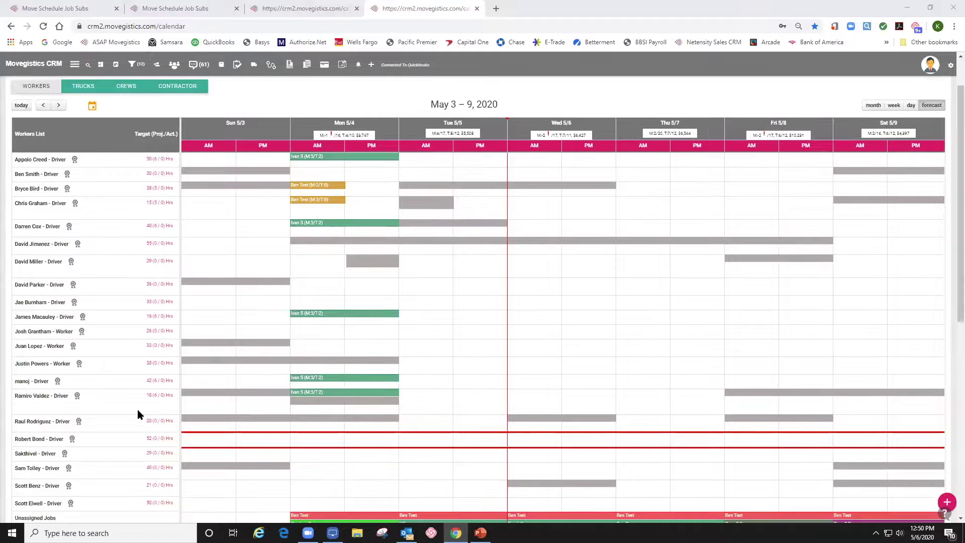
scroll(215, 361, "down", 1)
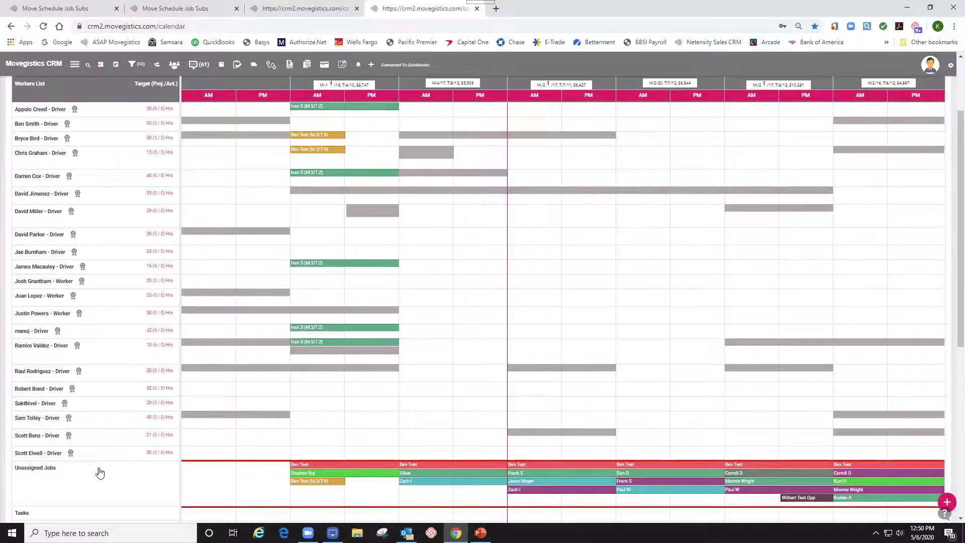
scroll(99, 467, "up", 2)
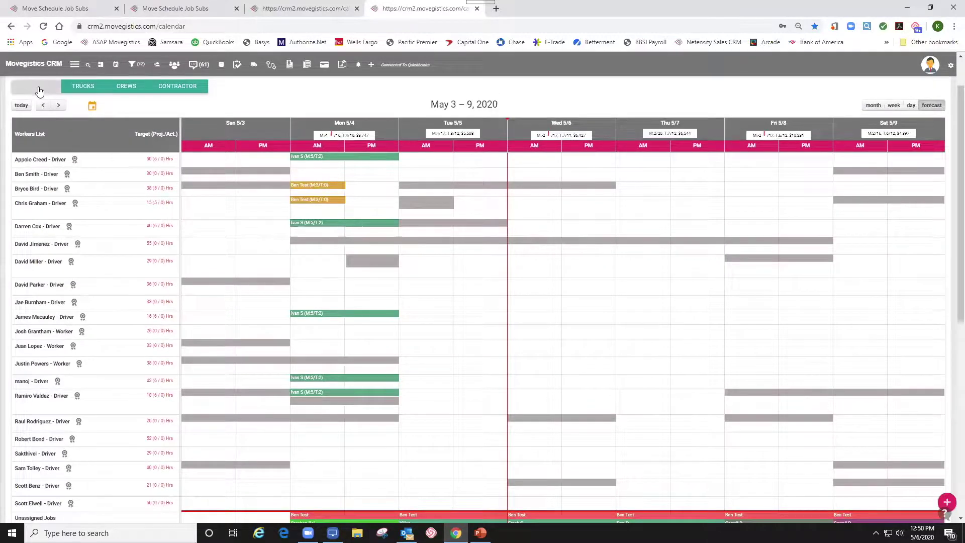
scroll(131, 311, "down", 2)
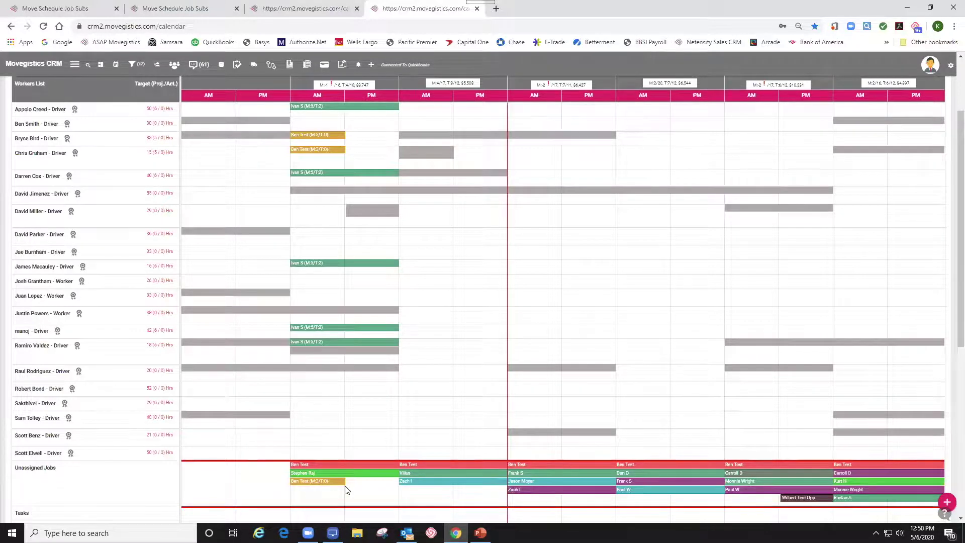
scroll(167, 355, "up", 2)
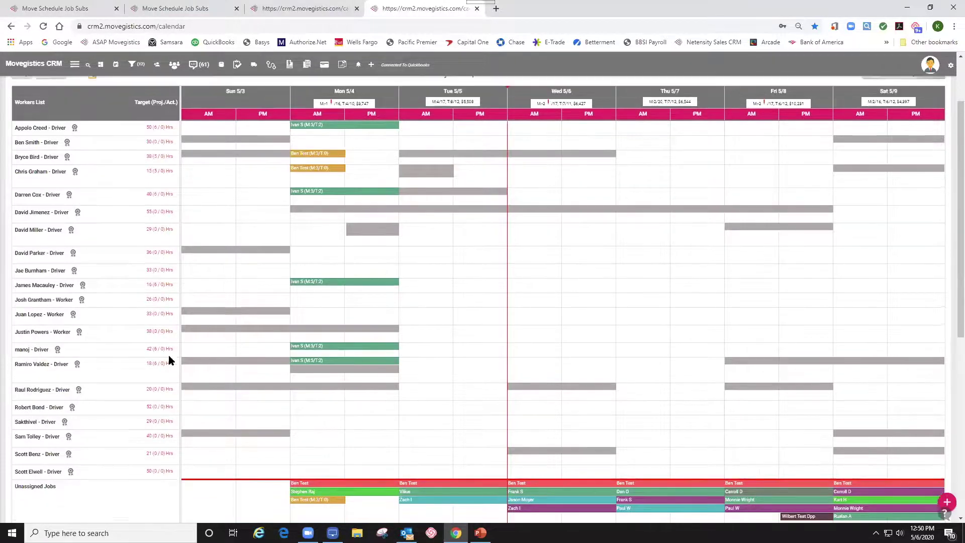
scroll(168, 358, "up", 2)
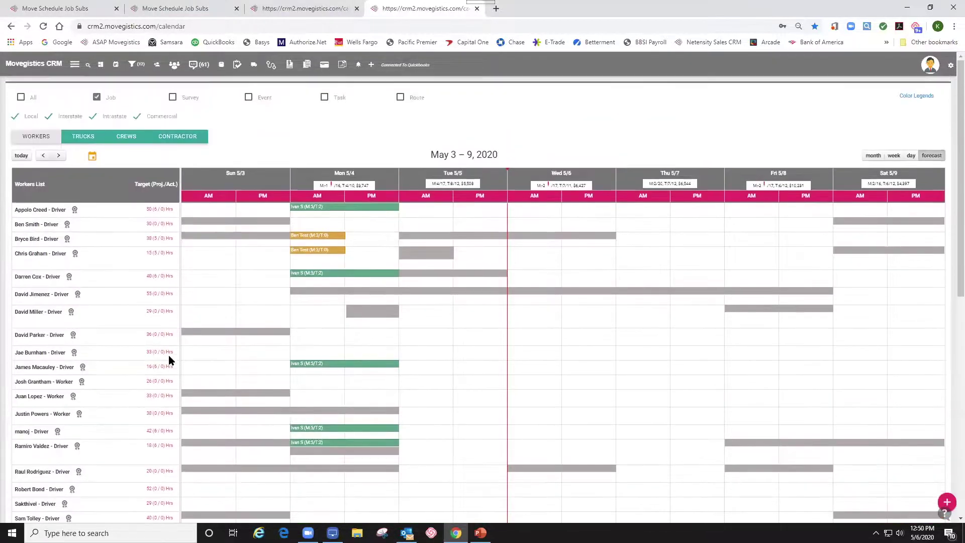
- Show the trucks forecast for May 3 – 9, 2020 and inspect the details of its unassigned jobs
left_click(86, 141)
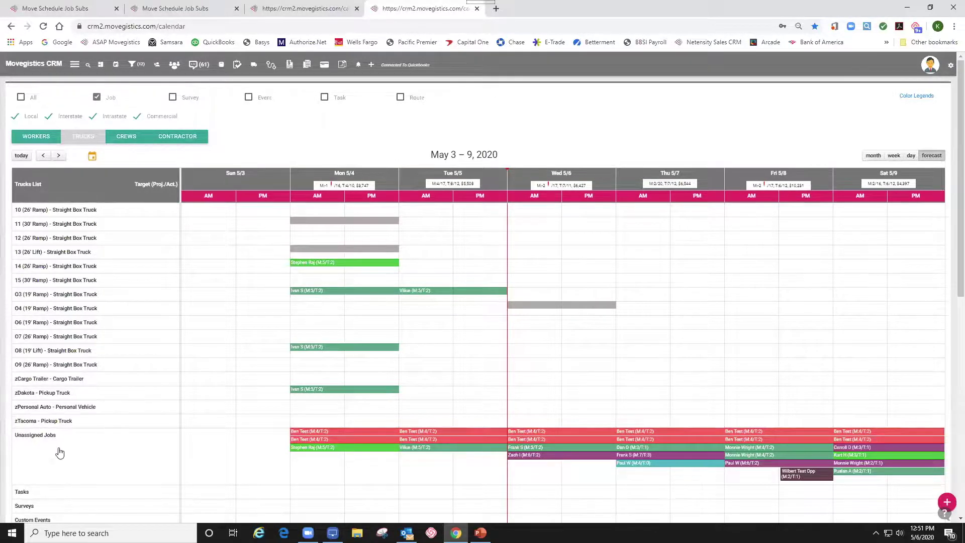
mouse_move(355, 441)
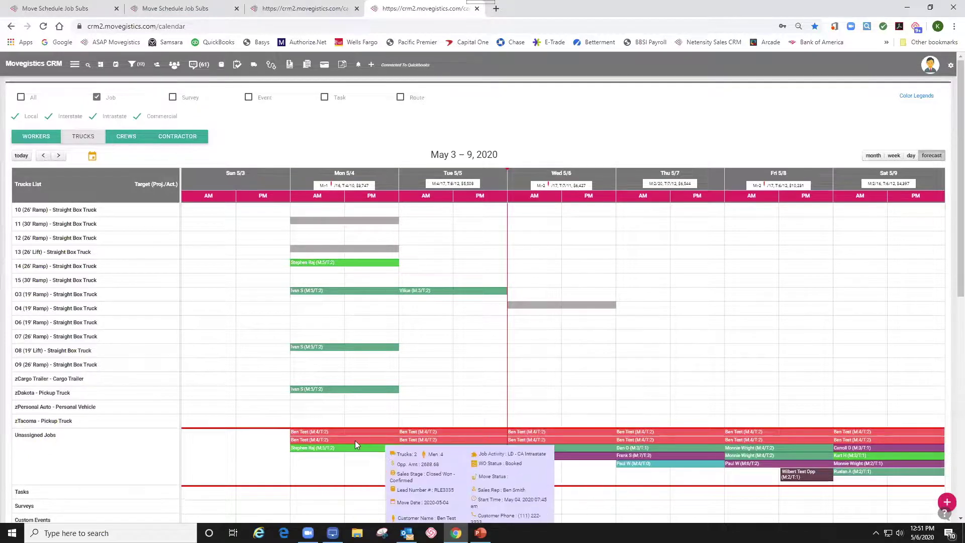
mouse_move(834, 457)
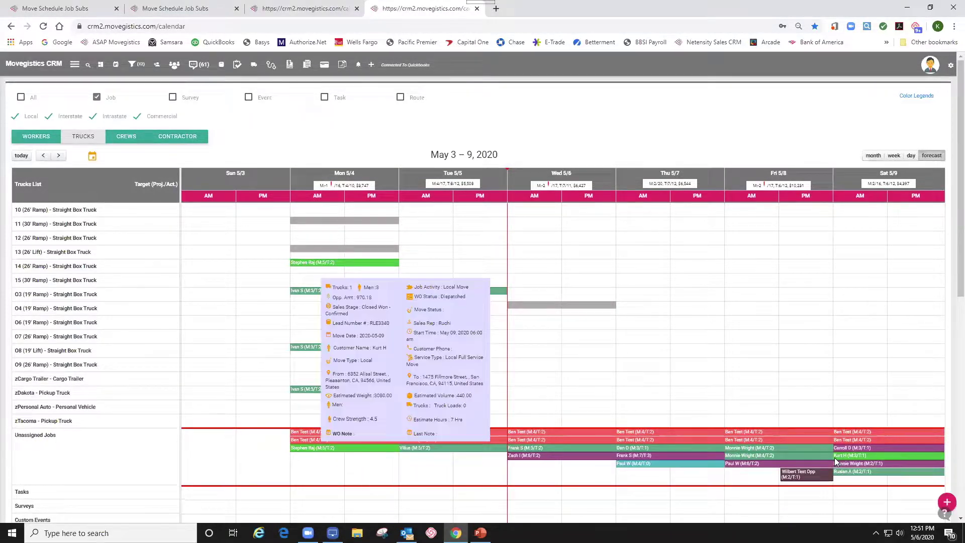
- Return to the workers forecast and examine the crew, truck and status details of the week's unassigned jobs
left_click(45, 137)
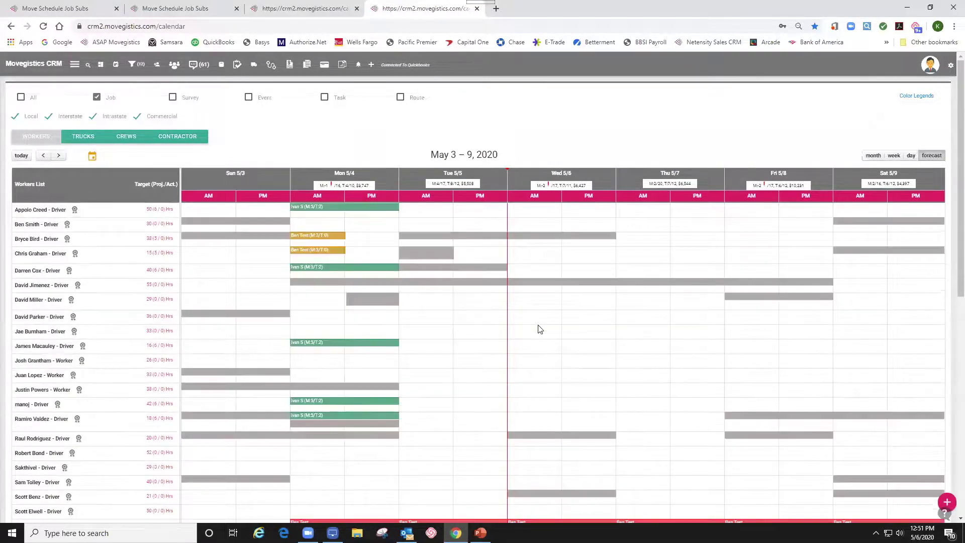
scroll(539, 329, "down", 1)
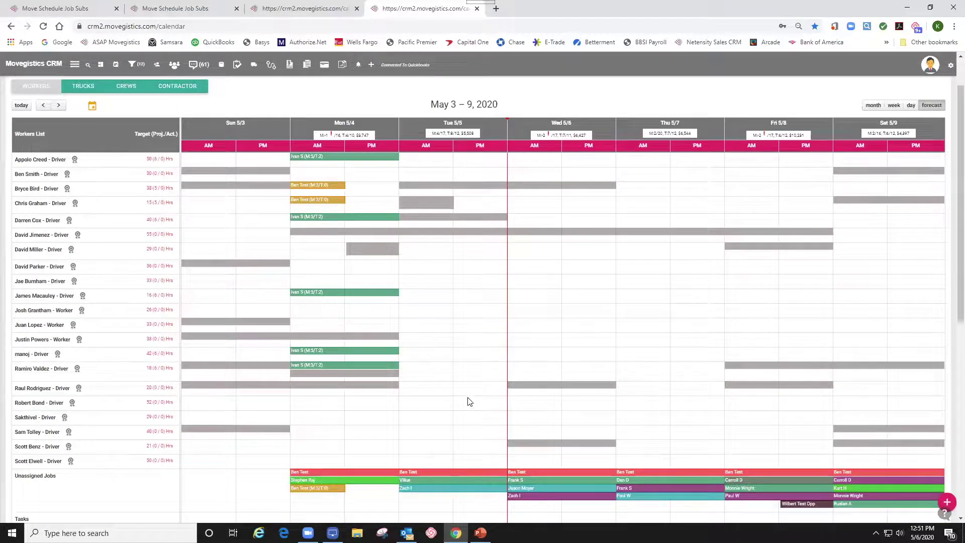
mouse_move(362, 481)
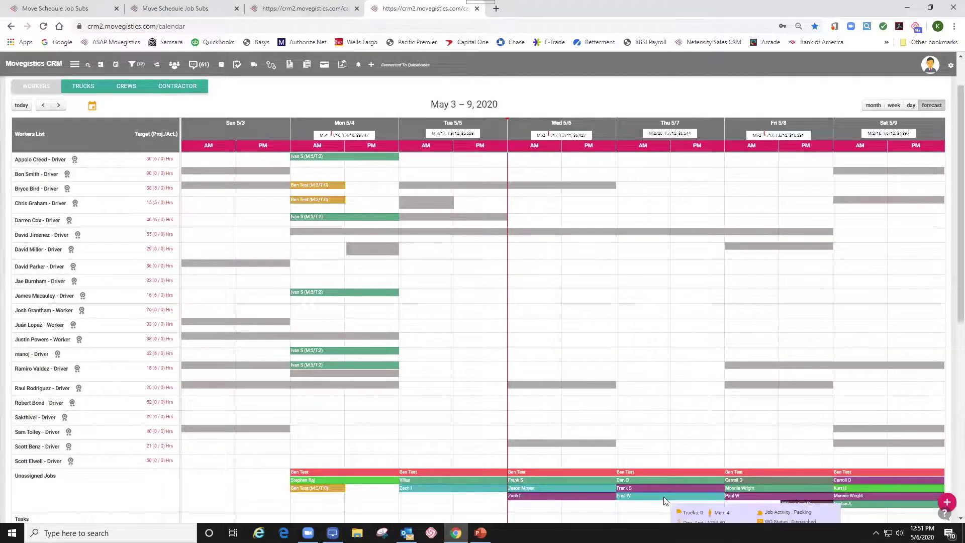
mouse_move(665, 499)
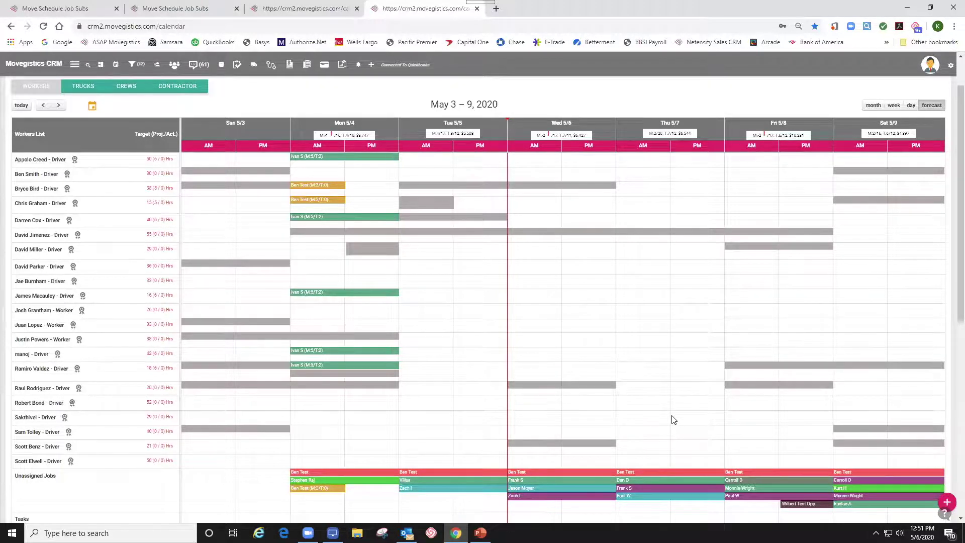
mouse_move(586, 499)
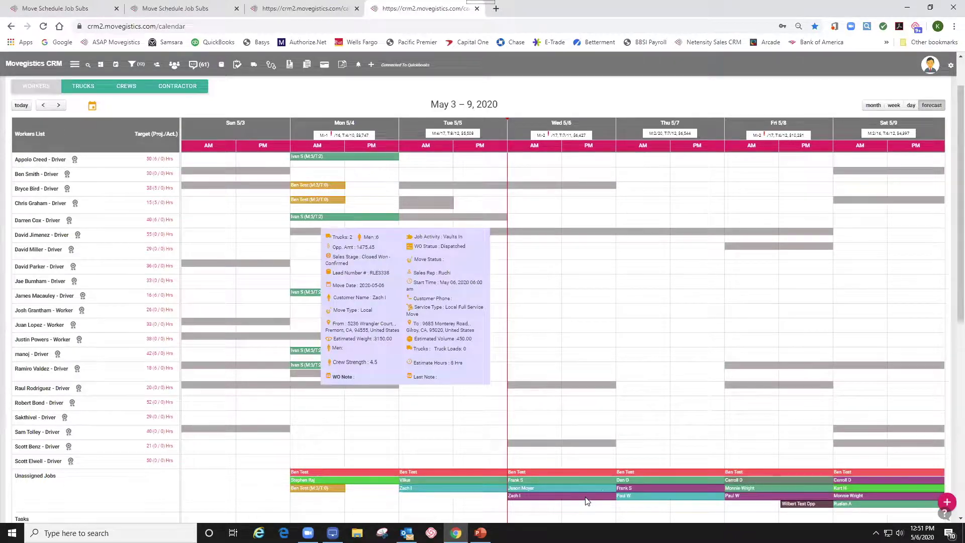
mouse_move(634, 488)
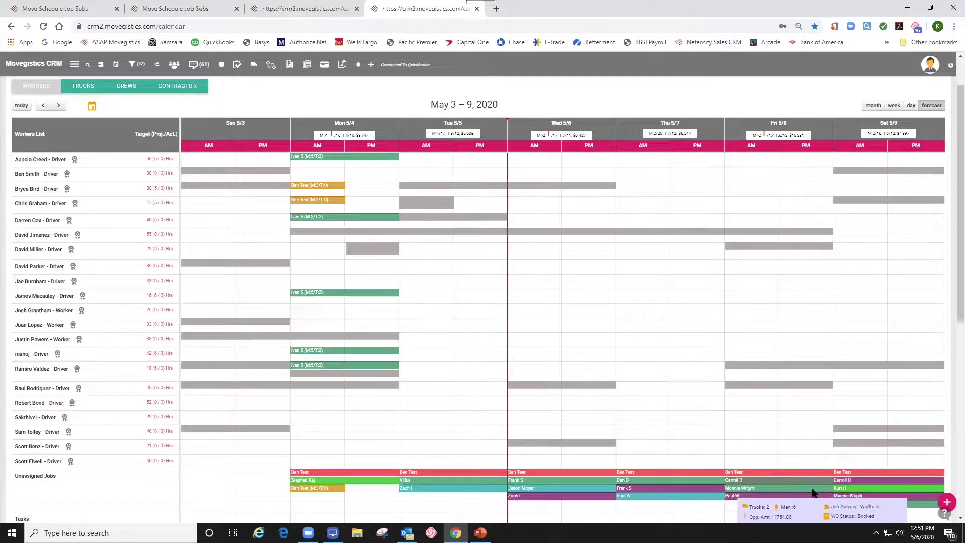
mouse_move(856, 495)
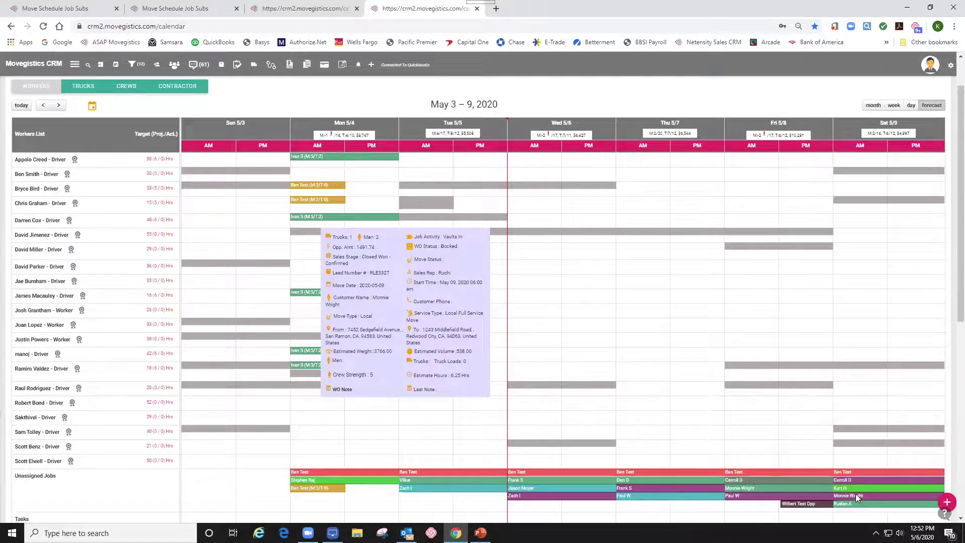
mouse_move(389, 471)
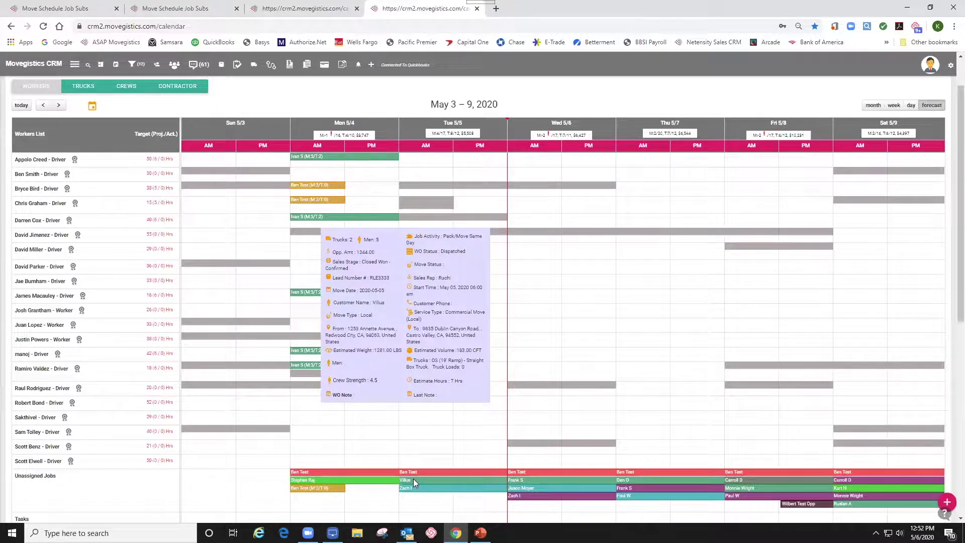
mouse_move(795, 504)
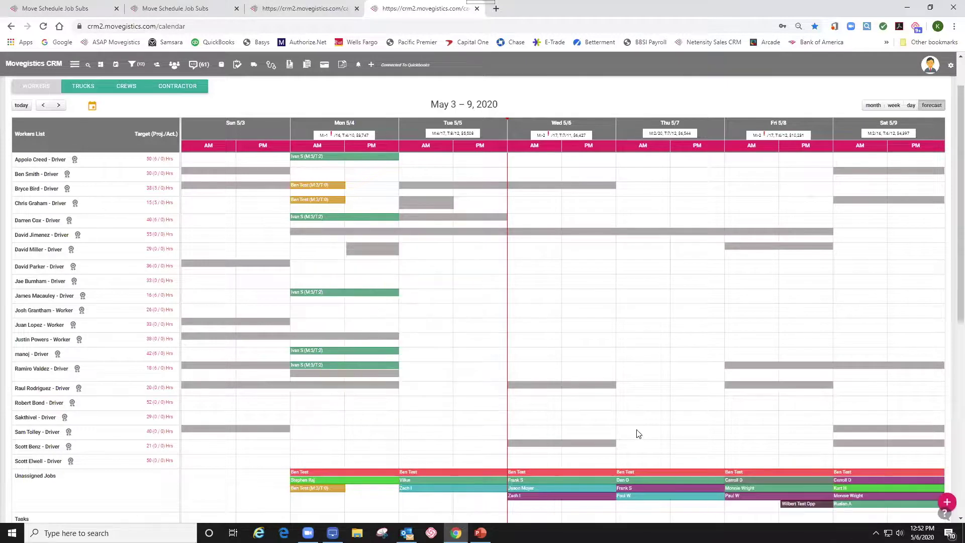
- Open the unassigned Tuesday 5/5 Pack/Move Same Day job, open its job management page, and return to the dispatch window
left_click(488, 481)
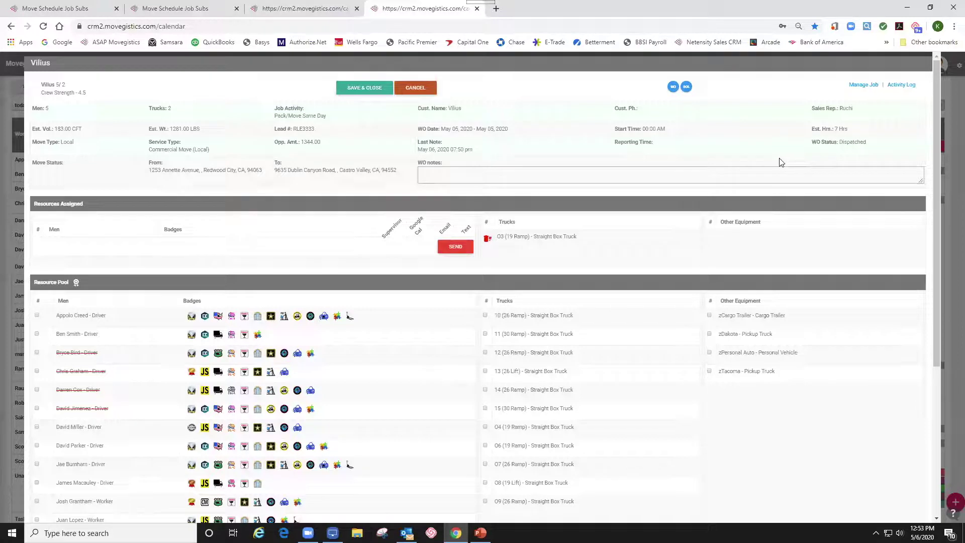
left_click(865, 85)
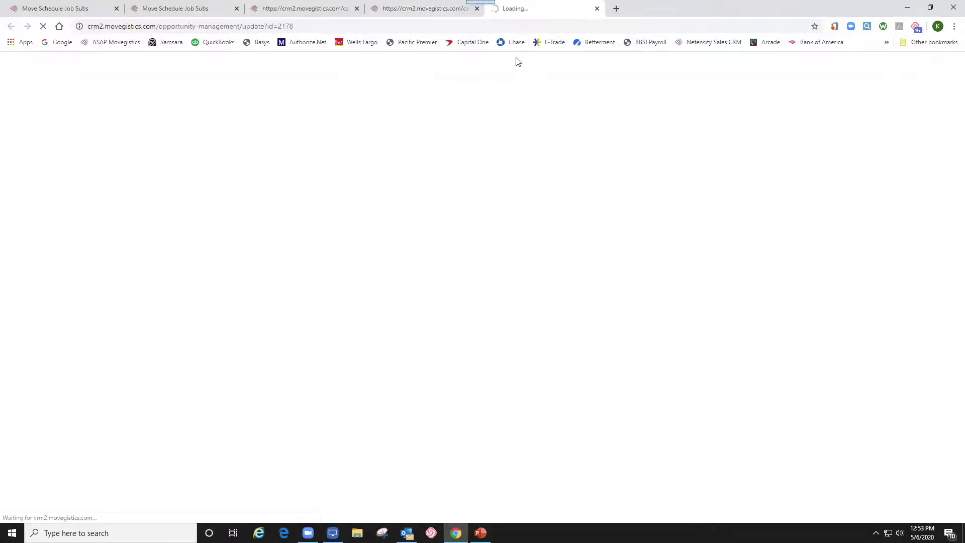
left_click(429, 11)
- Enter "WORK ORDER DAY SPECIFIC NOTES" as the work order notes for the Pack/Move Same Day job
left_click(497, 178)
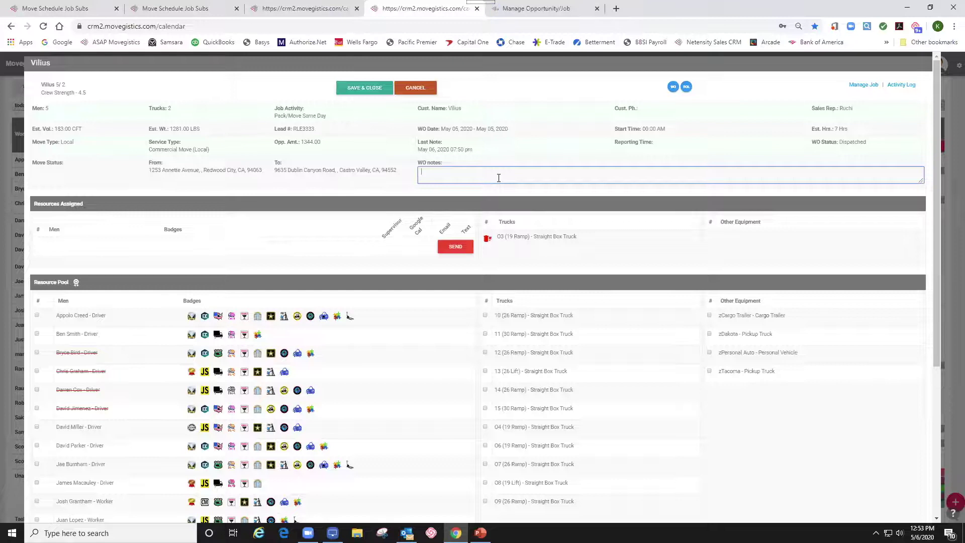
type("wO")
key("BackSpace")
type("WORK ORDER DAY SPECIFIC NOTES")
- Try to assign the first struck-through driver in the resource pool, declining the availability override
scroll(374, 273, "down", 2)
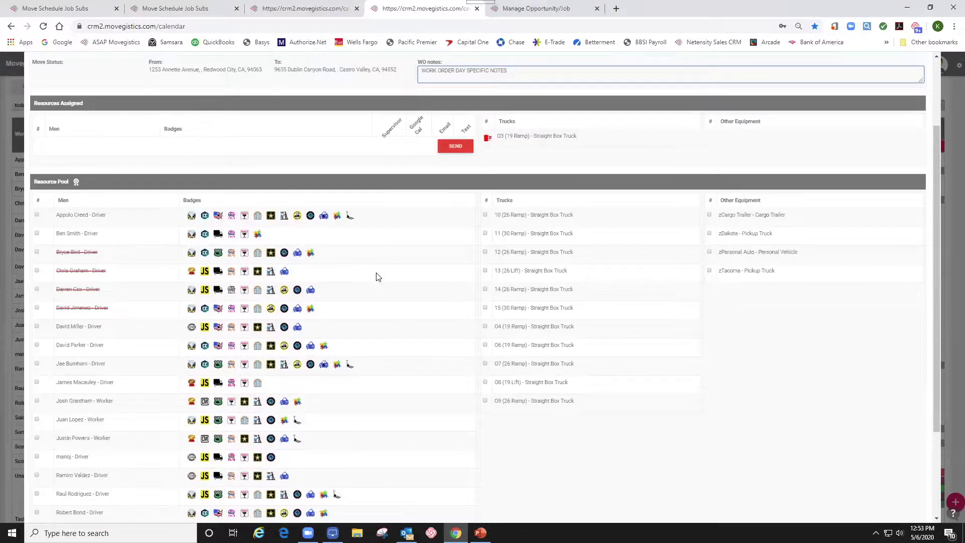
scroll(378, 276, "down", 2)
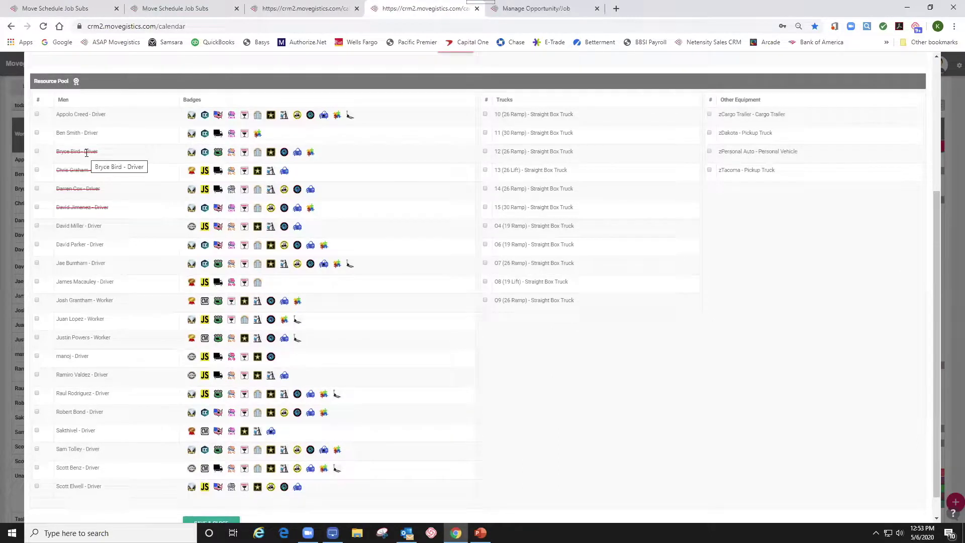
left_click(37, 151)
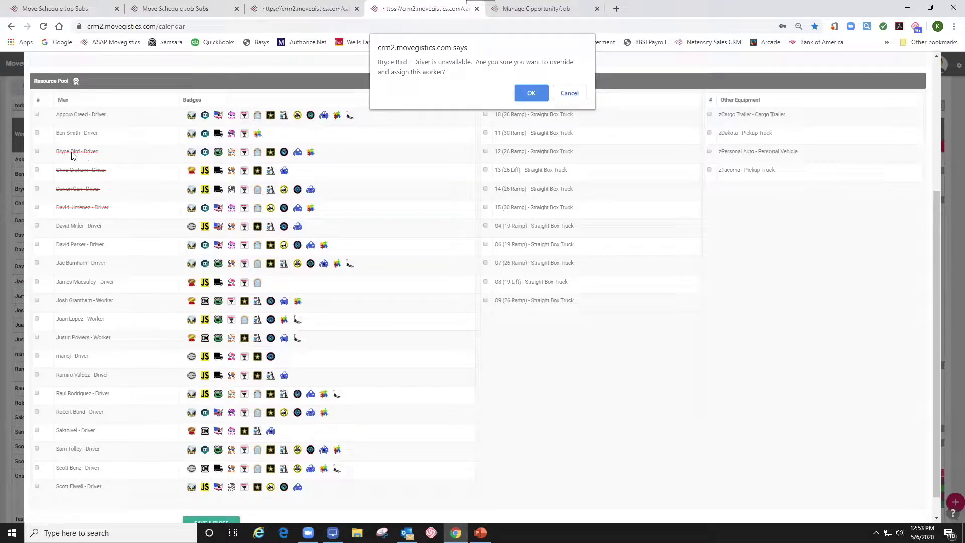
left_click(569, 95)
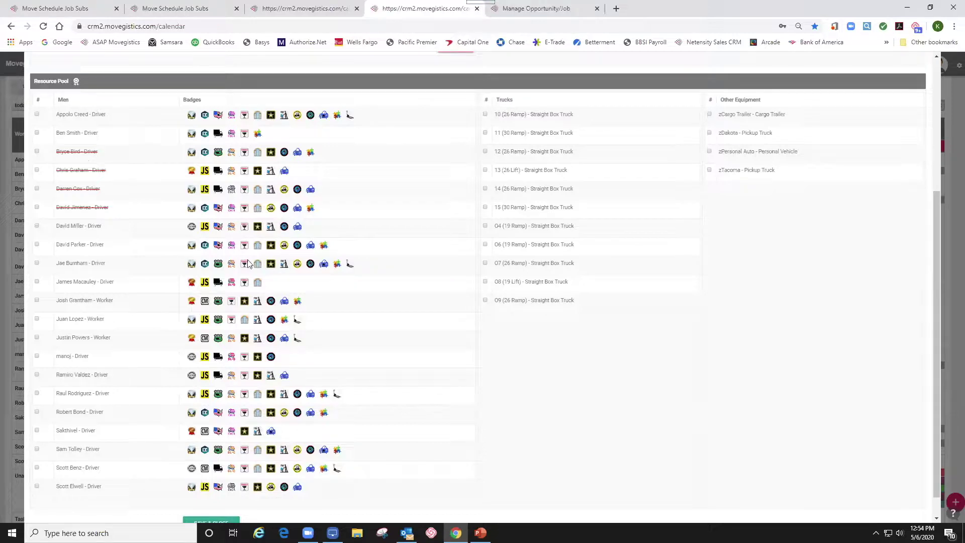
- Assign the first five available drivers in the resource pool to the job
scroll(195, 330, "up", 1)
scroll(194, 330, "up", 1)
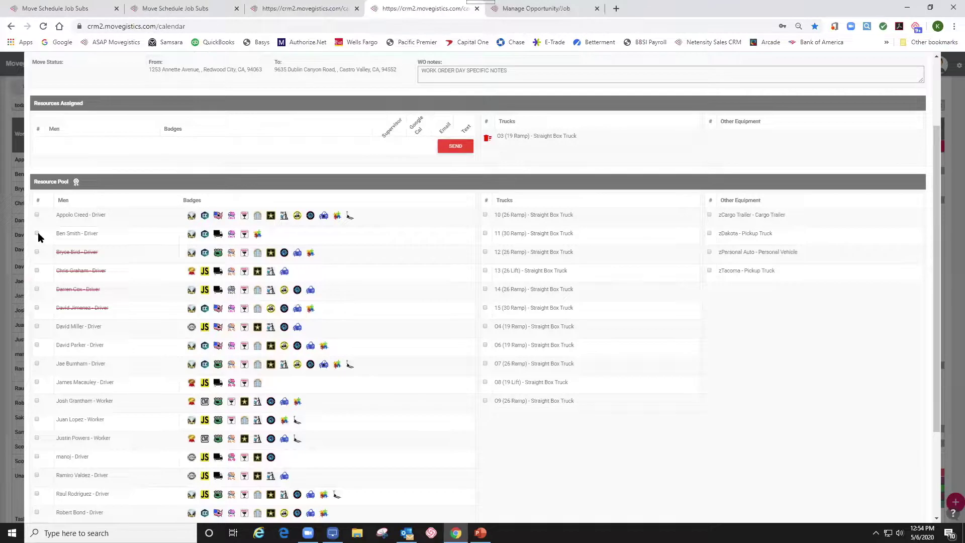
left_click(37, 251)
left_click(37, 360)
left_click(37, 394)
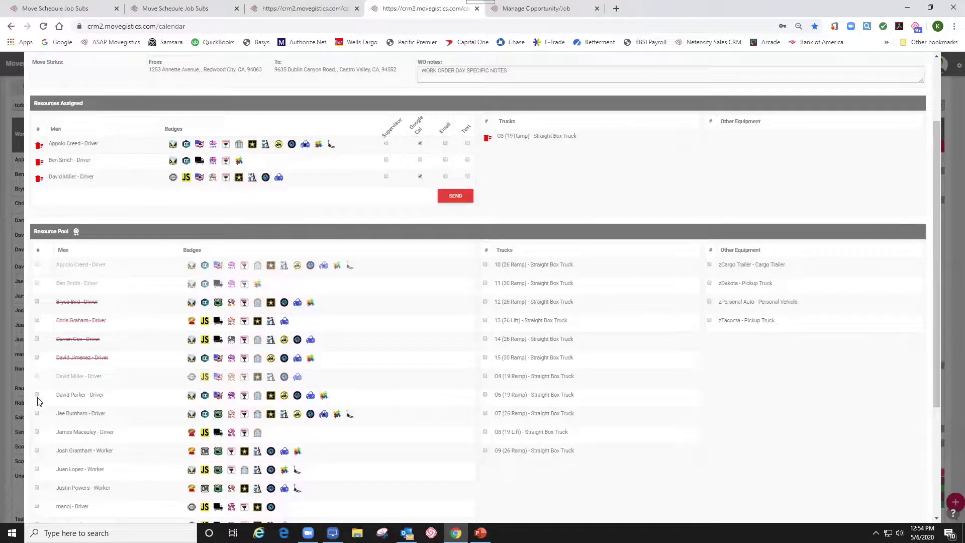
left_click(36, 413)
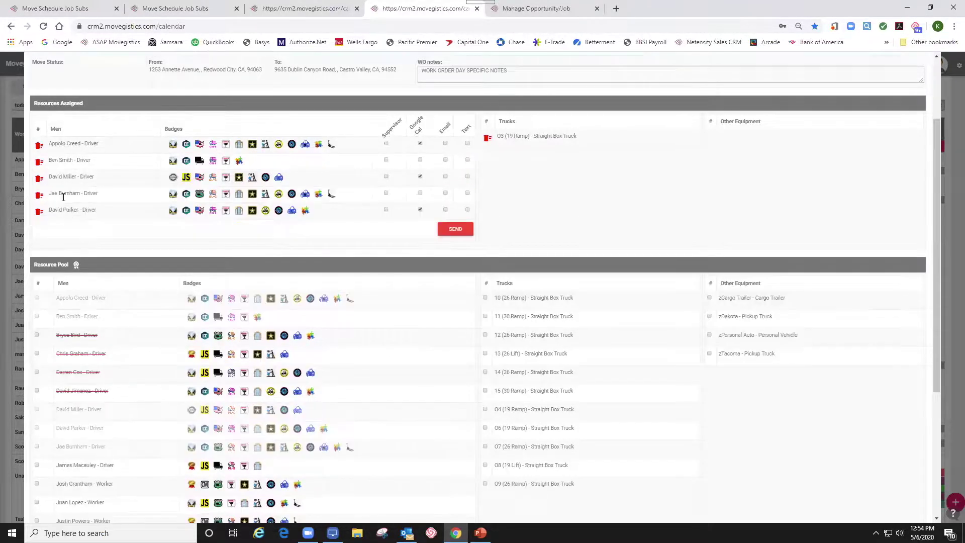
- Remove the third and fourth assigned drivers and replace them with the two adjacent drivers just below "manoj" in the resource pool
left_click(38, 179)
left_click(39, 179)
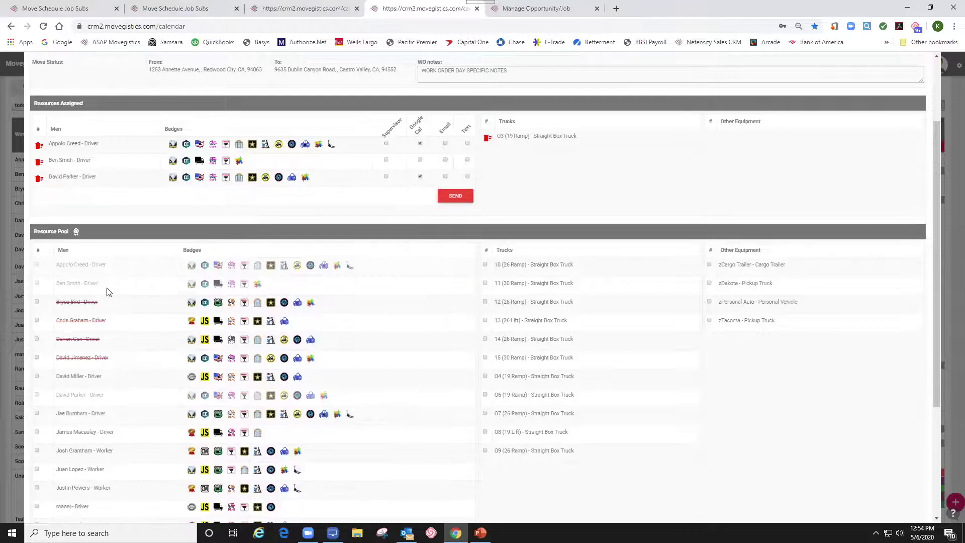
scroll(111, 401, "down", 3)
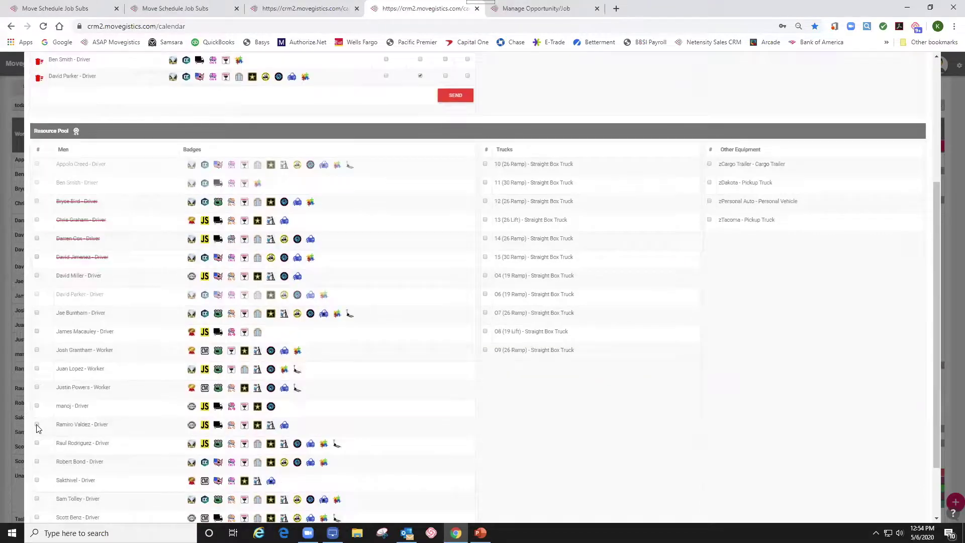
left_click(36, 426)
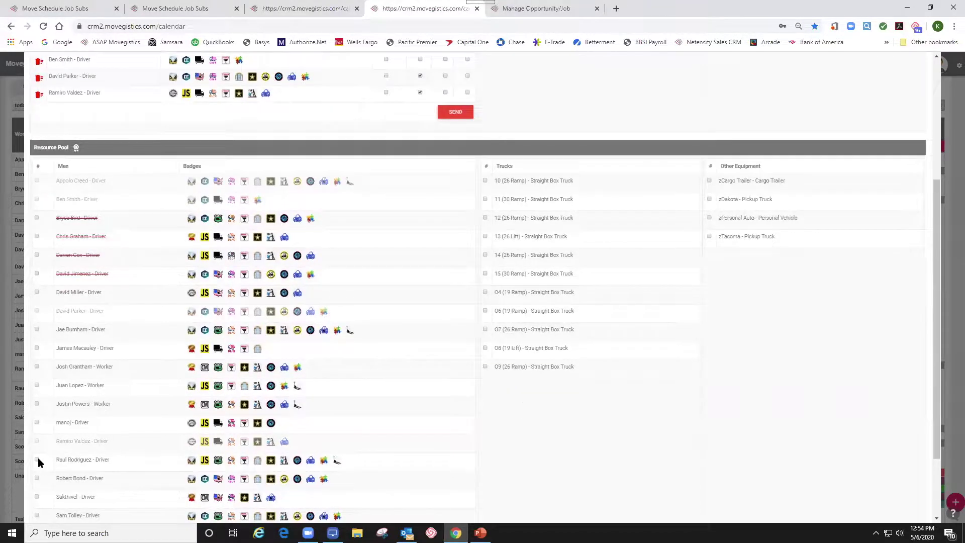
left_click(37, 458)
- Assign the available driver just below the struck-through drivers as a sixth man, accepting the override of the maximum crew size
scroll(181, 299, "up", 4)
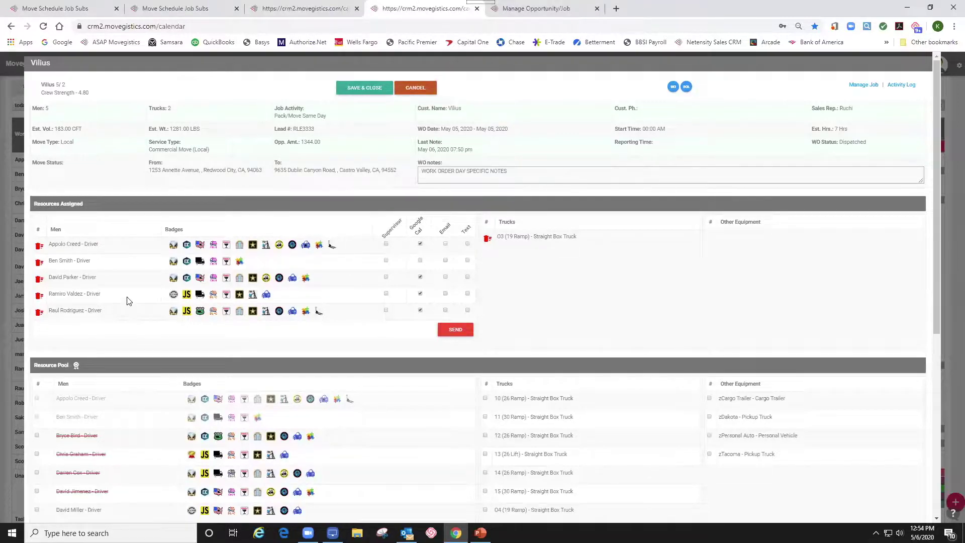
left_click(45, 507)
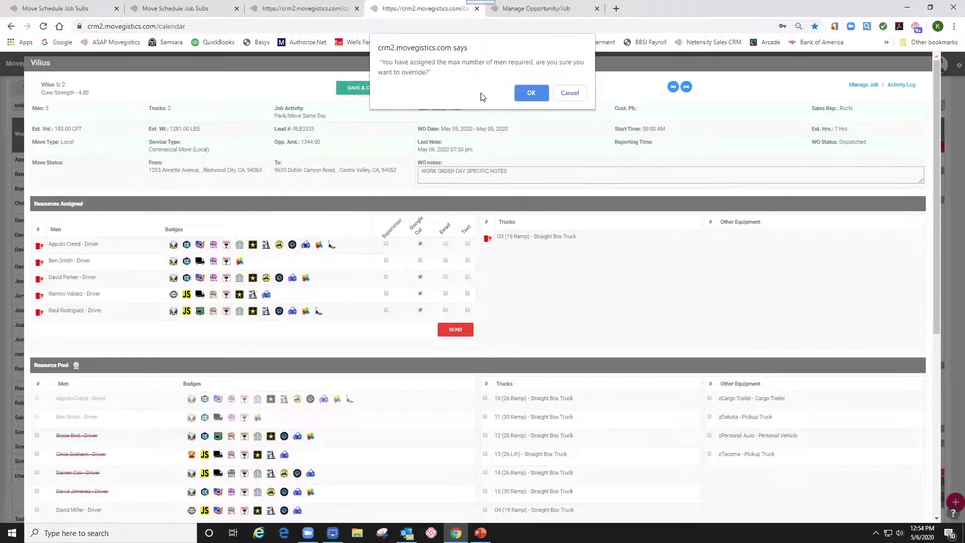
left_click(530, 93)
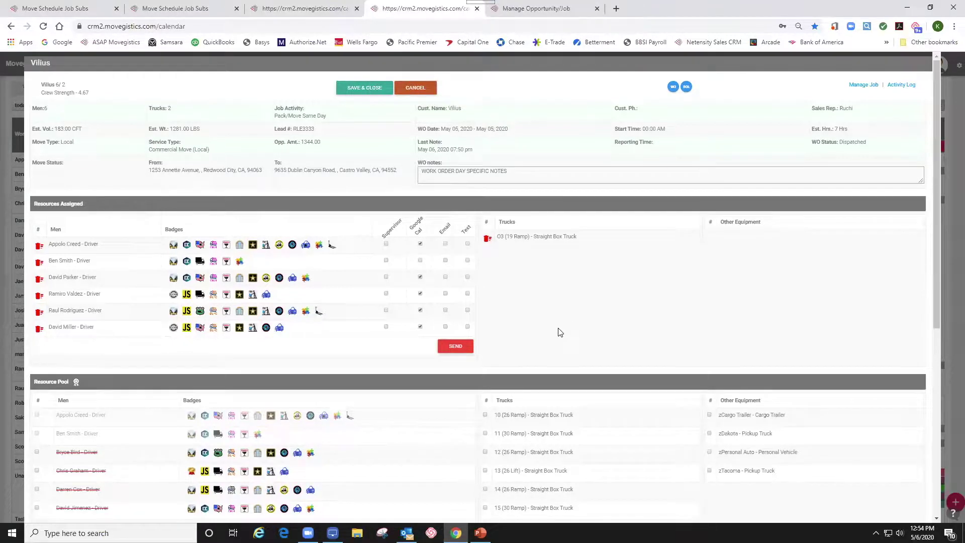
- Assign the zDakota pickup truck to the job as other equipment
scroll(560, 332, "down", 3)
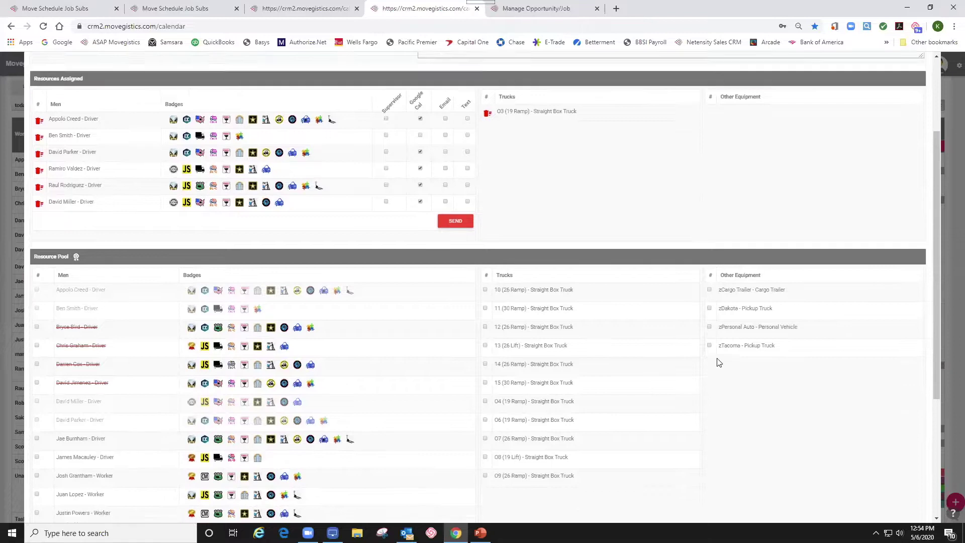
scroll(714, 352, "up", 1)
left_click(709, 333)
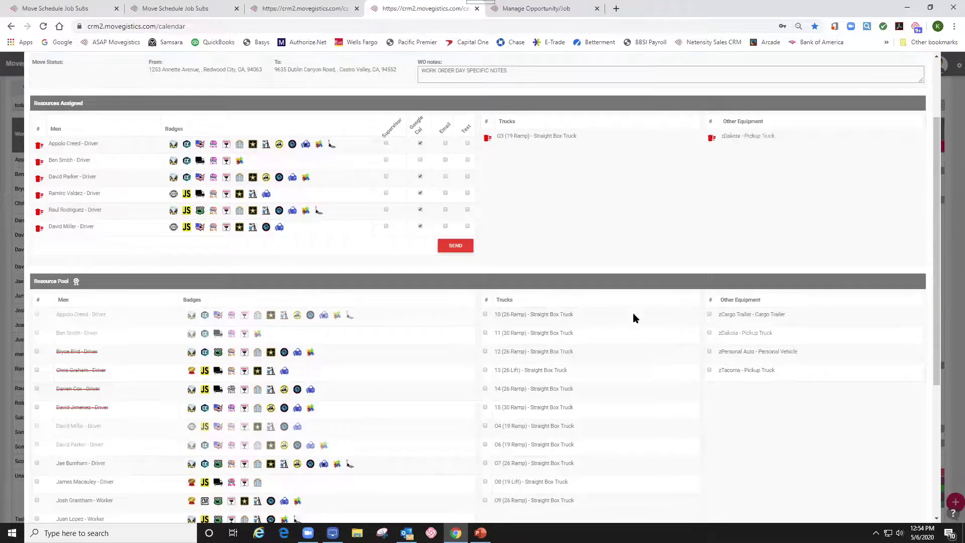
- Enable the Google Cal invite for the second assigned driver, make the first one supervisor, and send the crew's invites
scroll(540, 271, "up", 2)
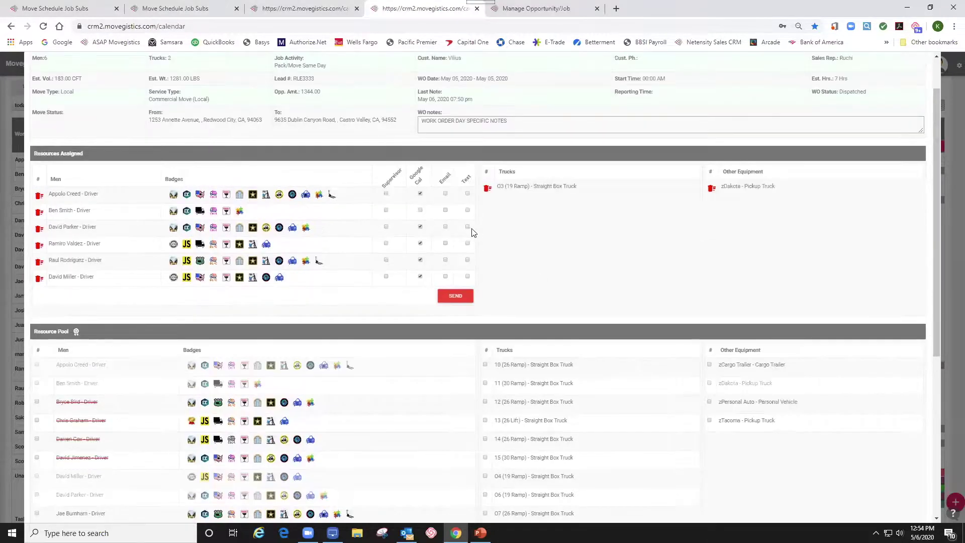
left_click(420, 210)
left_click(385, 193)
scroll(654, 300, "up", 1)
scroll(655, 300, "up", 1)
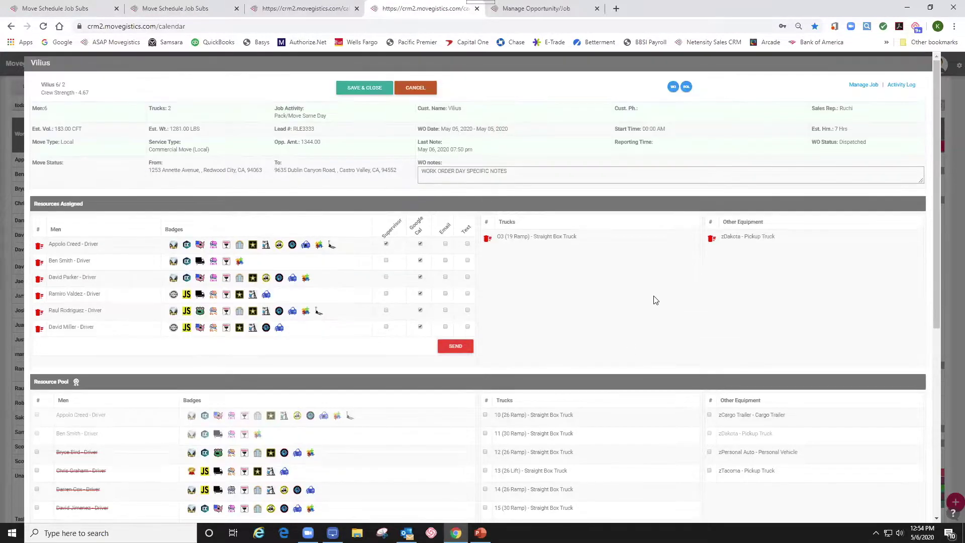
left_click(455, 346)
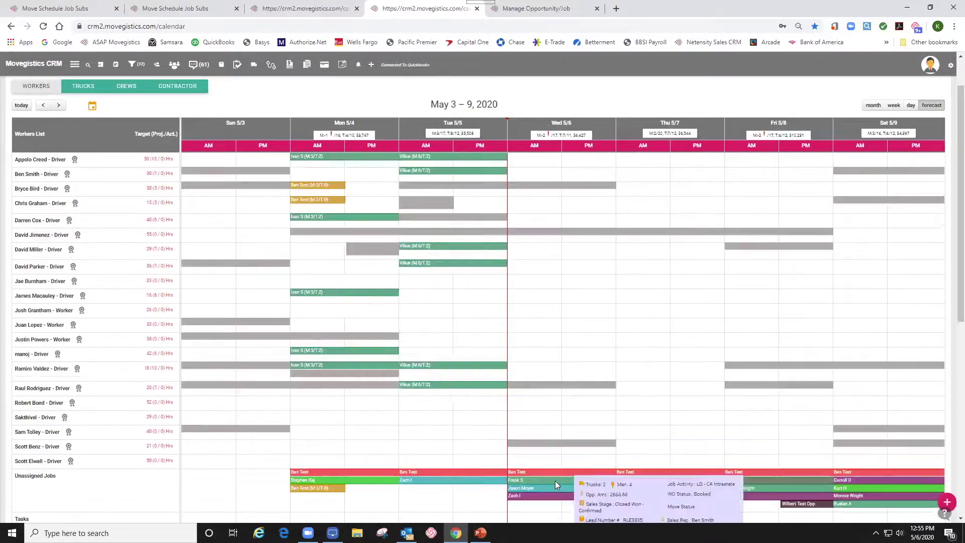
- Assign the first two listed drivers and truck 12 (26 Ramp) to Wednesday 5/6's Pack/Move Same Day job and send their Google Calendar invites
left_click(553, 480)
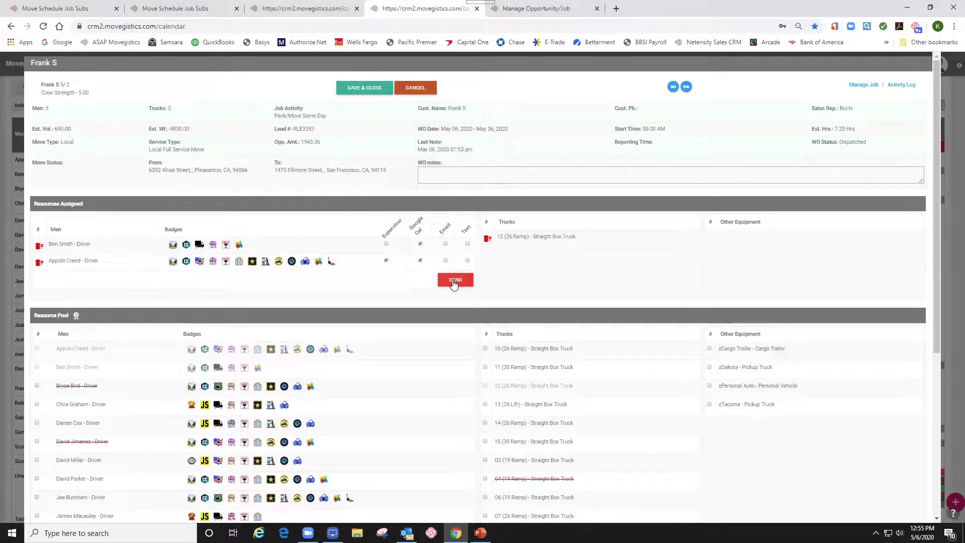
left_click(453, 281)
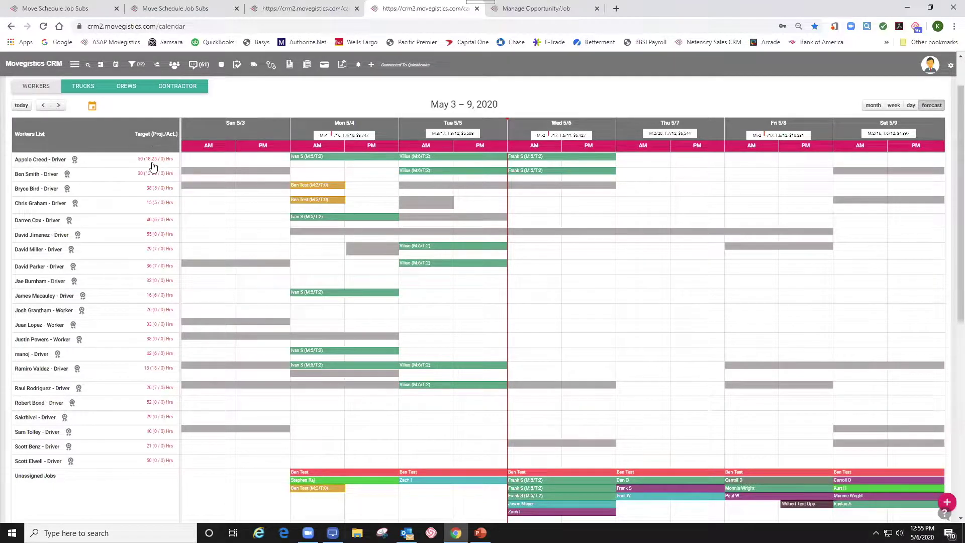
- Review the job details of the first driver's Monday to Wednesday assignments and of Monday's first unassigned job
mouse_move(365, 159)
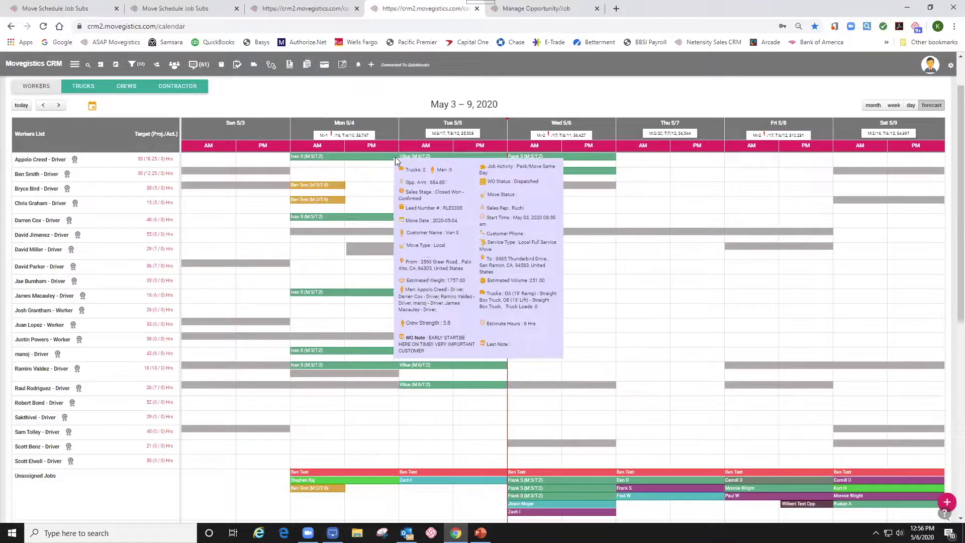
mouse_move(411, 160)
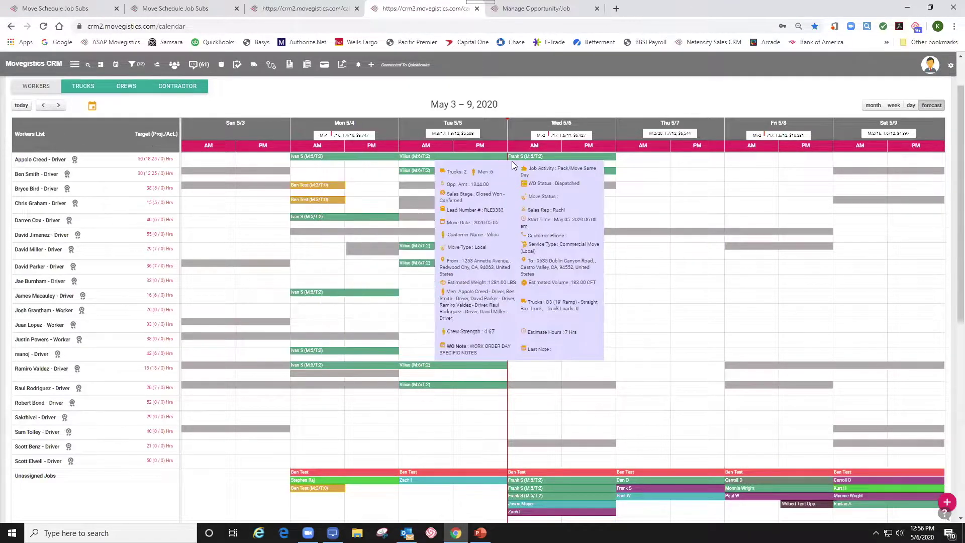
mouse_move(544, 161)
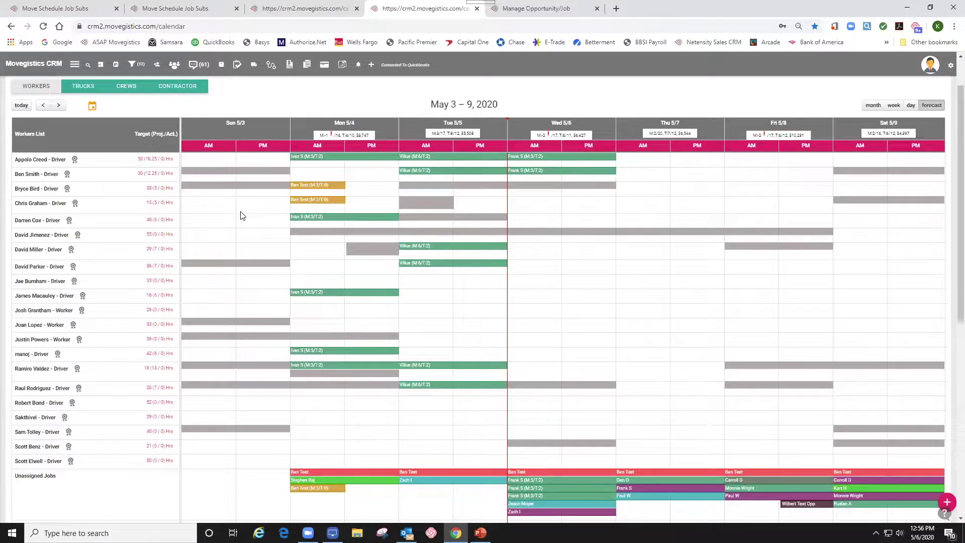
mouse_move(372, 471)
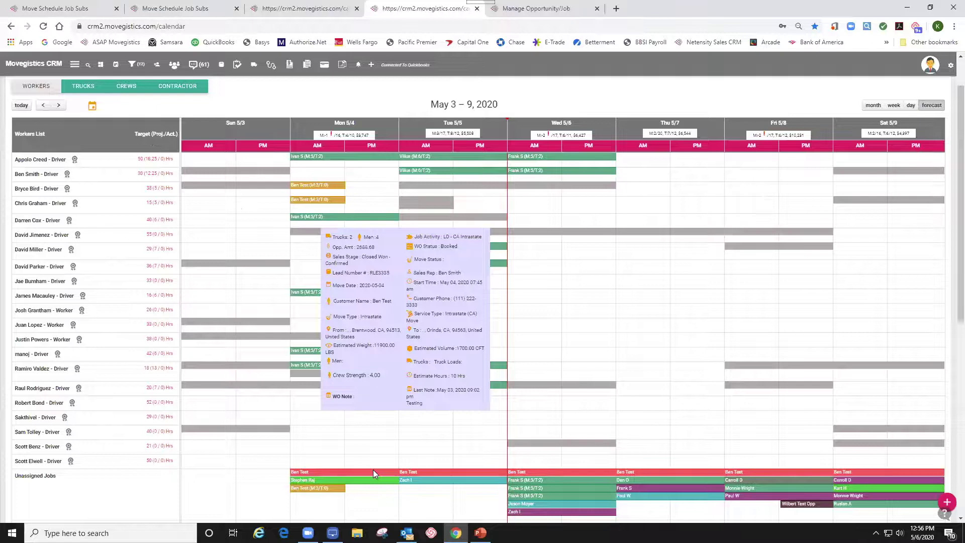
- From the trucks forecast, assign truck 10 (26 Ramp) to Tuesday 5/5's Pack/Move Same Day job, save it, and return to the workers forecast
left_click(83, 89)
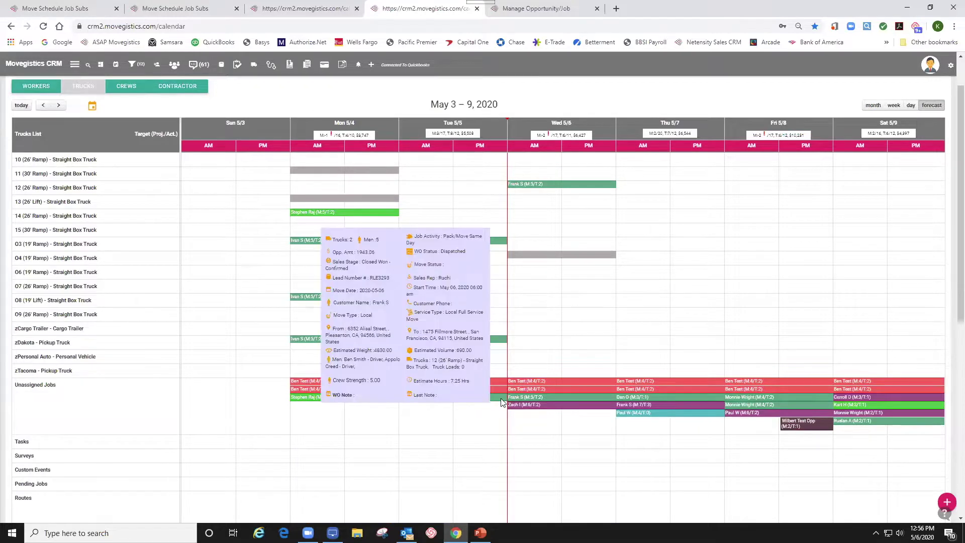
left_click(497, 398)
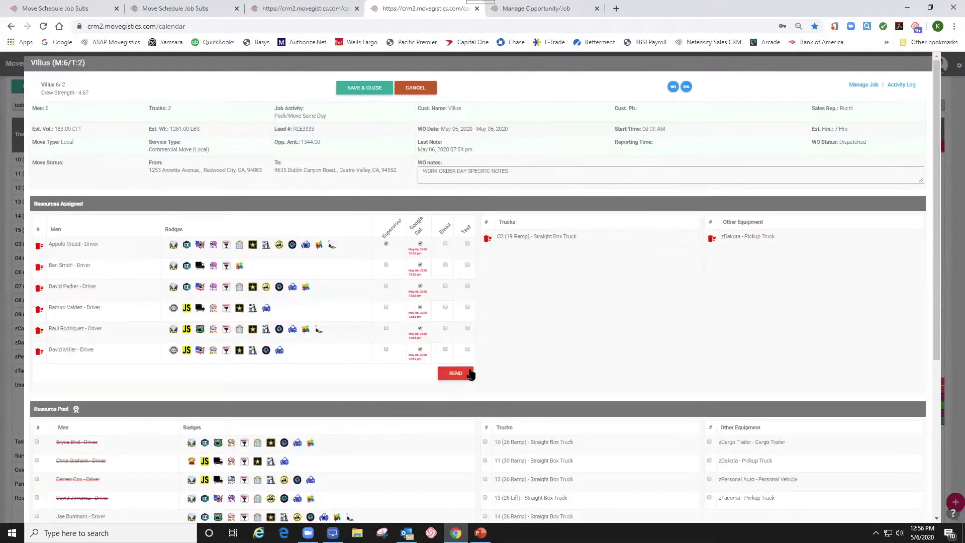
left_click(485, 441)
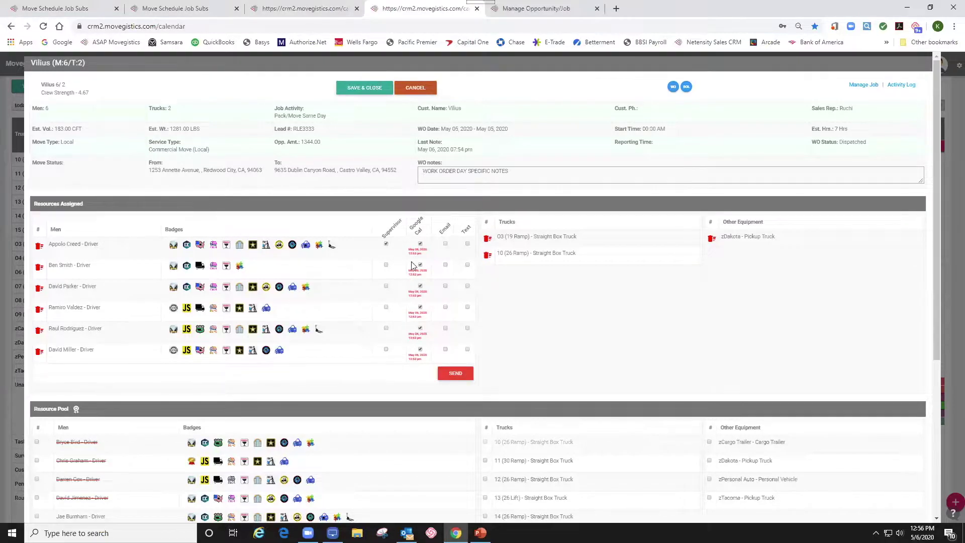
key("Escape")
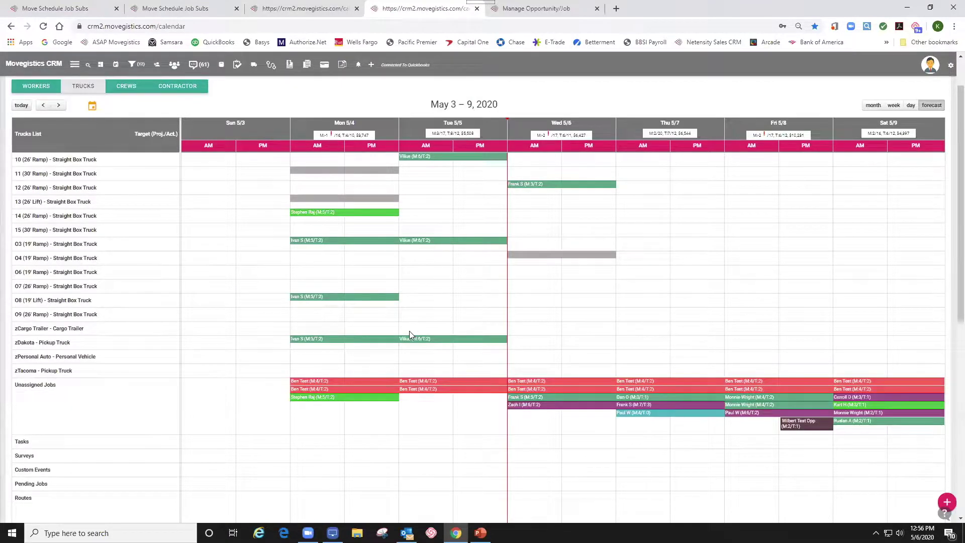
left_click(35, 86)
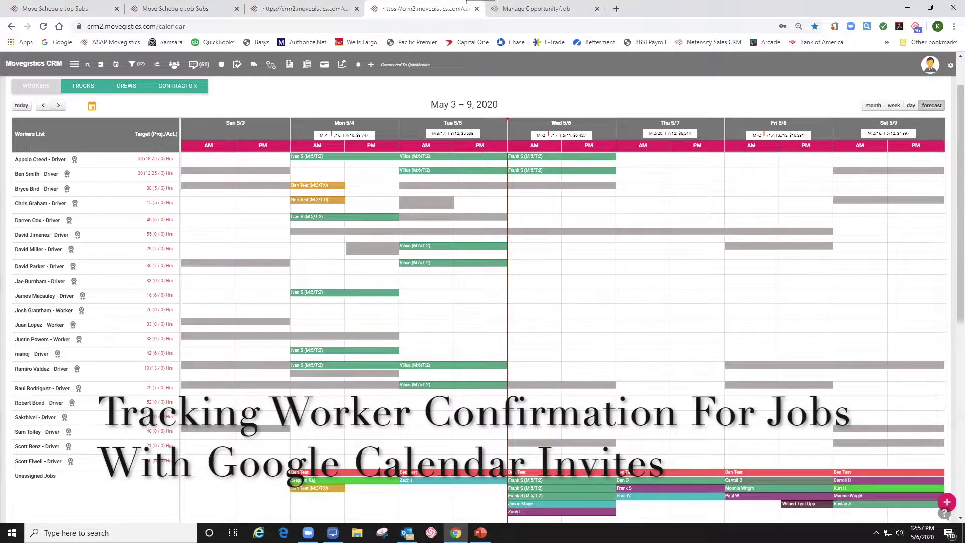
- Switch to the LonelyScreen AirPlay Receiver, view the Job Summary attached to Monday's 06:30 AM job invite, and accept the invite
left_click(332, 533)
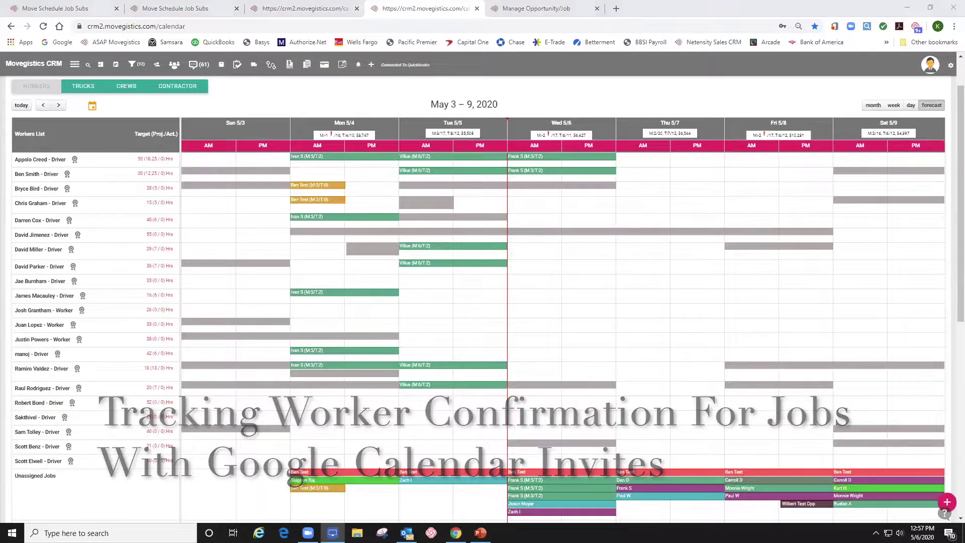
left_click(651, 133)
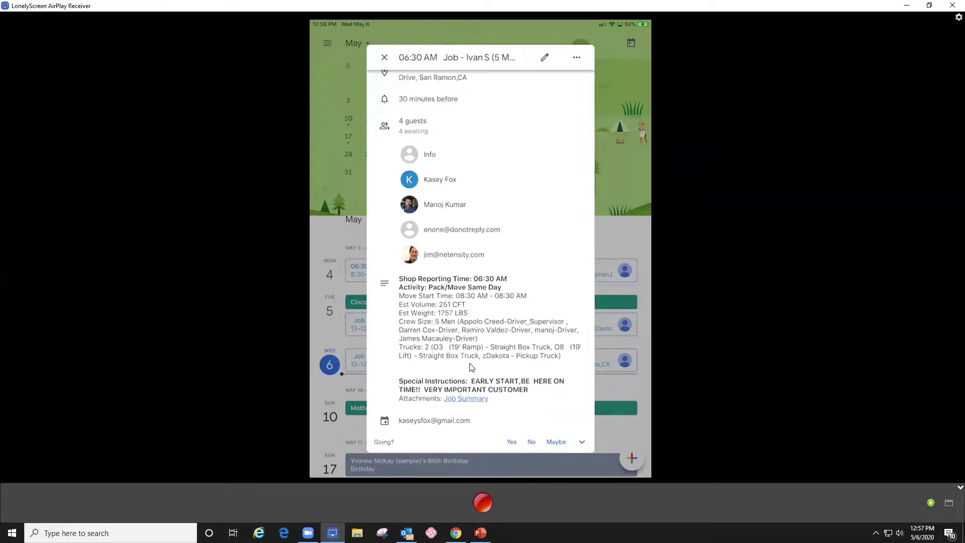
left_click(472, 399)
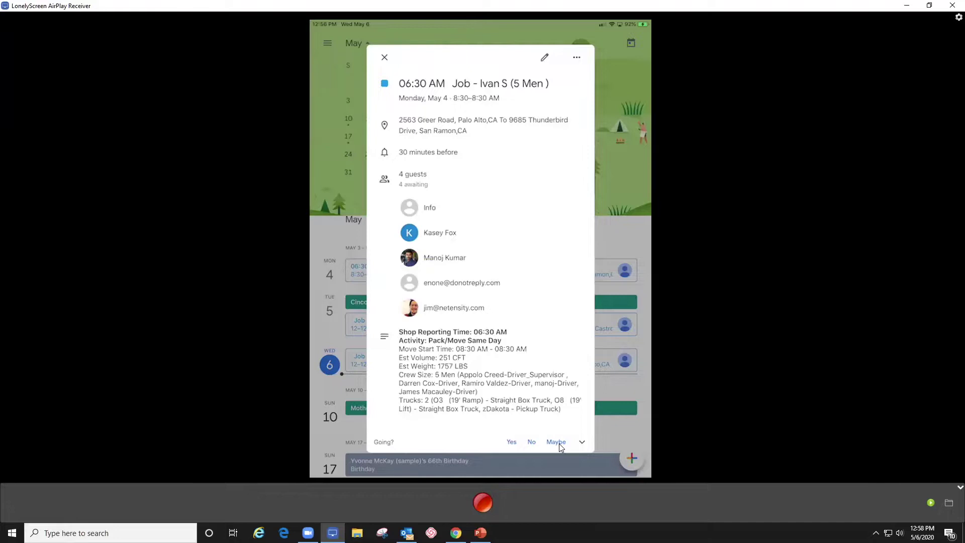
left_click(513, 444)
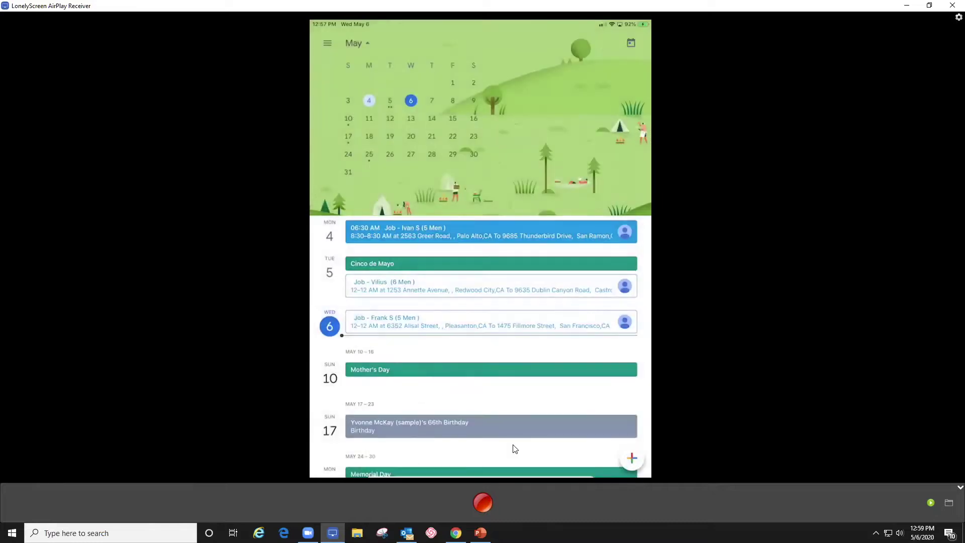
- Accept the Tuesday, May 5 job invite and decline the Wednesday, May 6 job invite
left_click(510, 293)
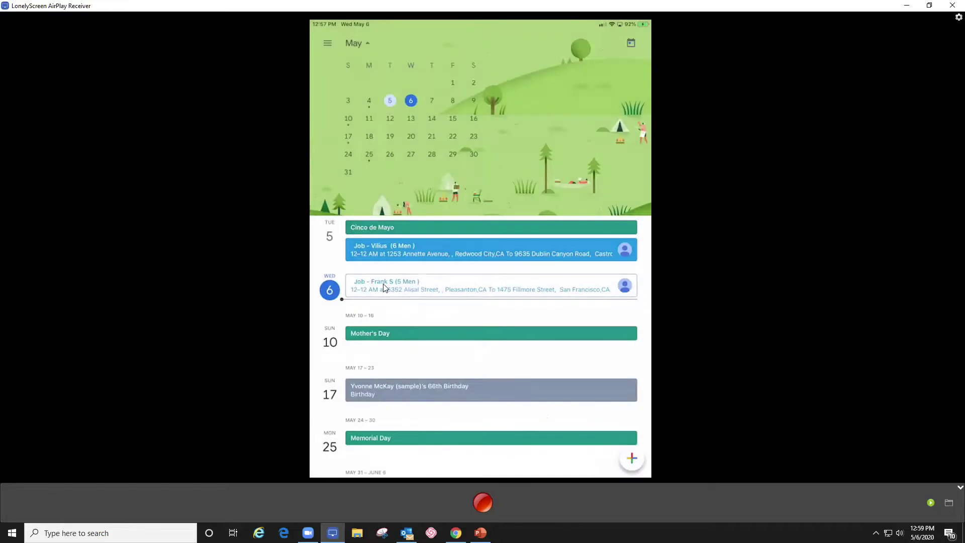
left_click(383, 285)
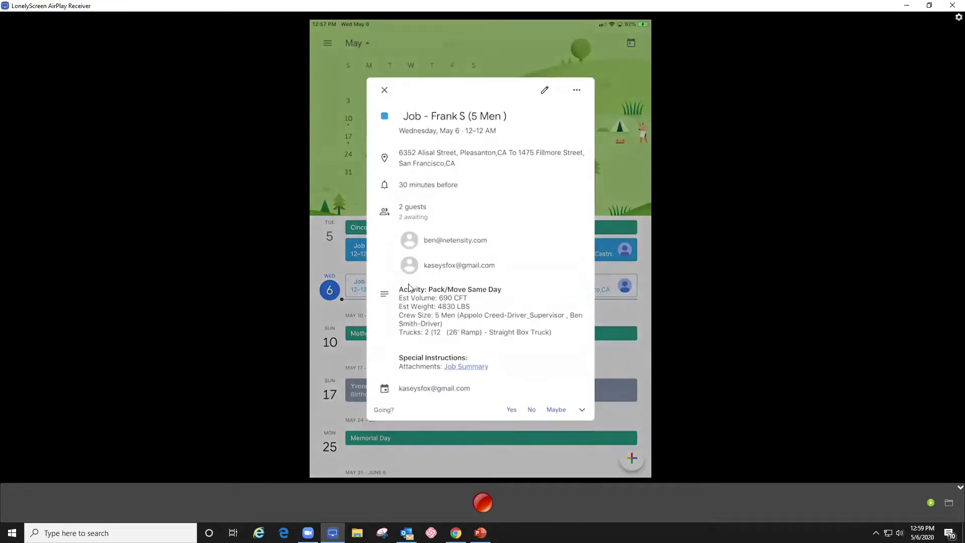
left_click(532, 409)
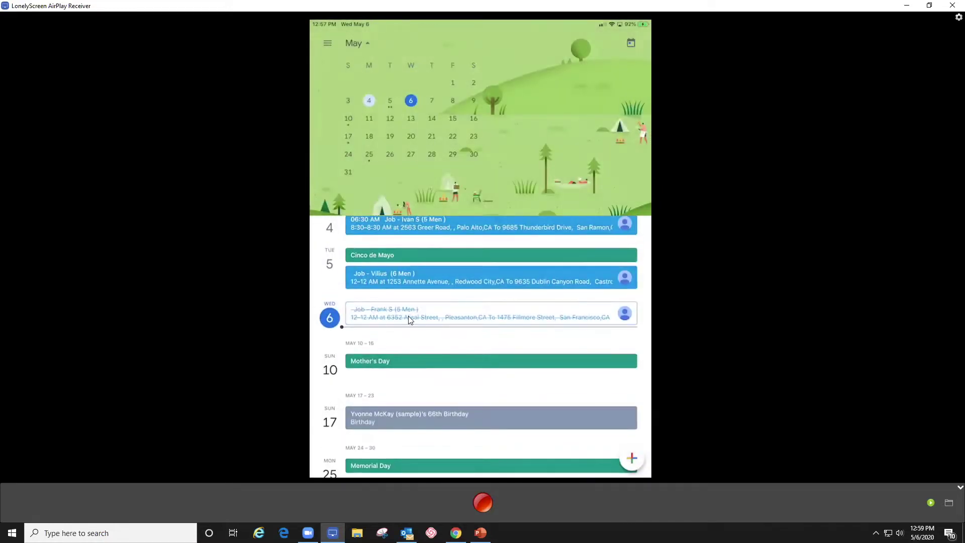
scroll(385, 314, "up", 2)
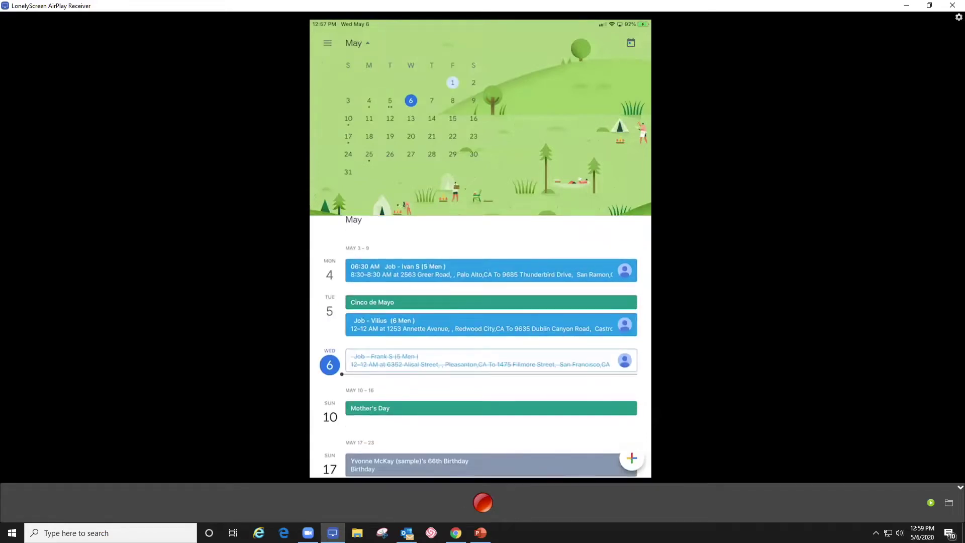
- Switch back to the CRM in Chrome and check the invite statuses of drivers booked for May 4 in the Daily Job Chart
mouse_move(456, 532)
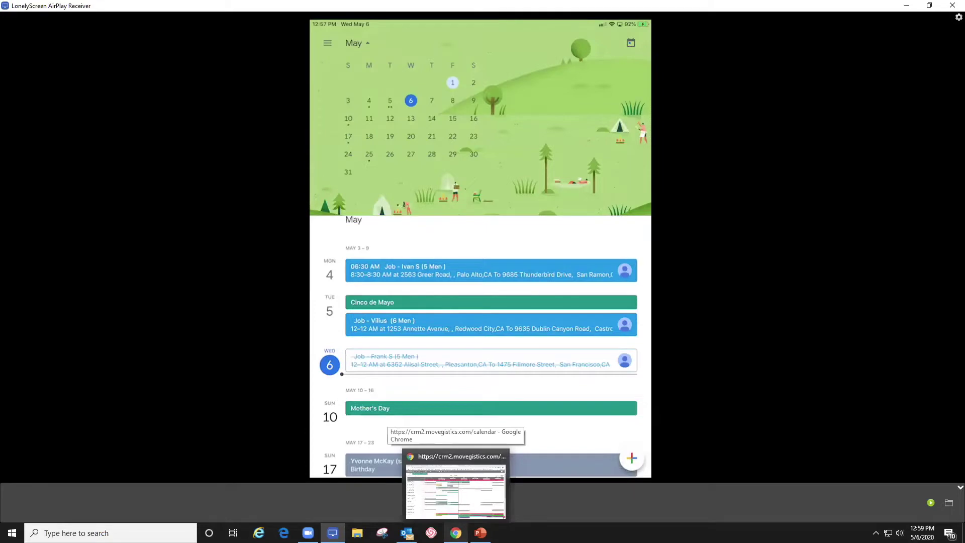
left_click(482, 502)
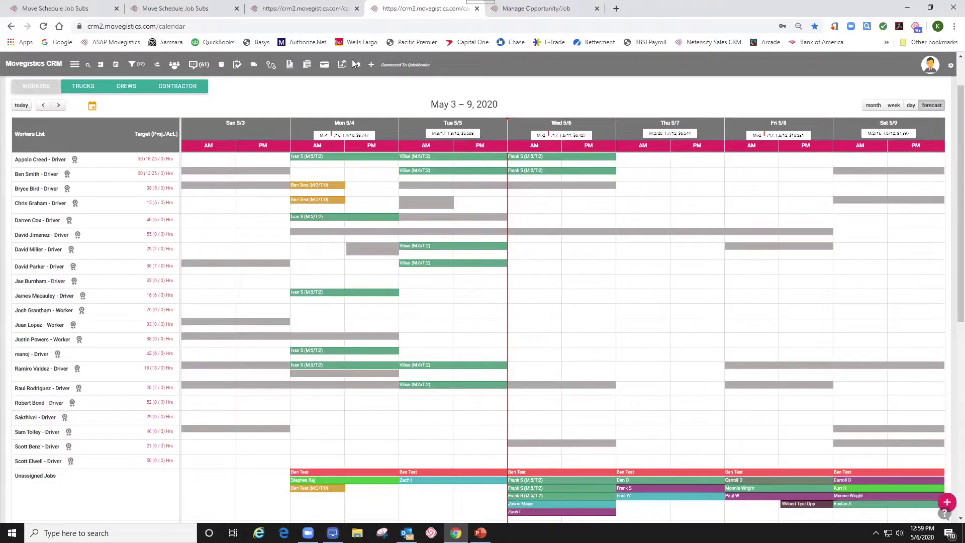
left_click(253, 66)
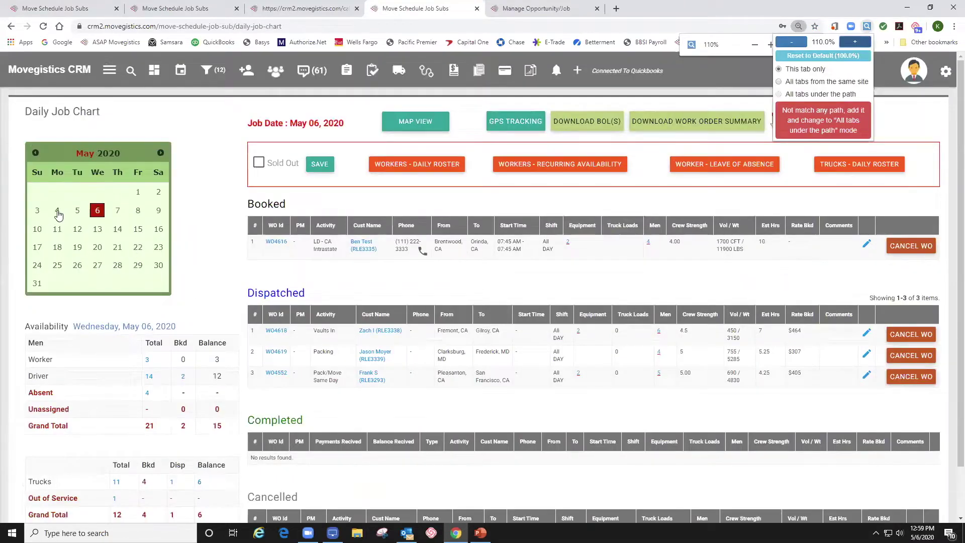
left_click(58, 215)
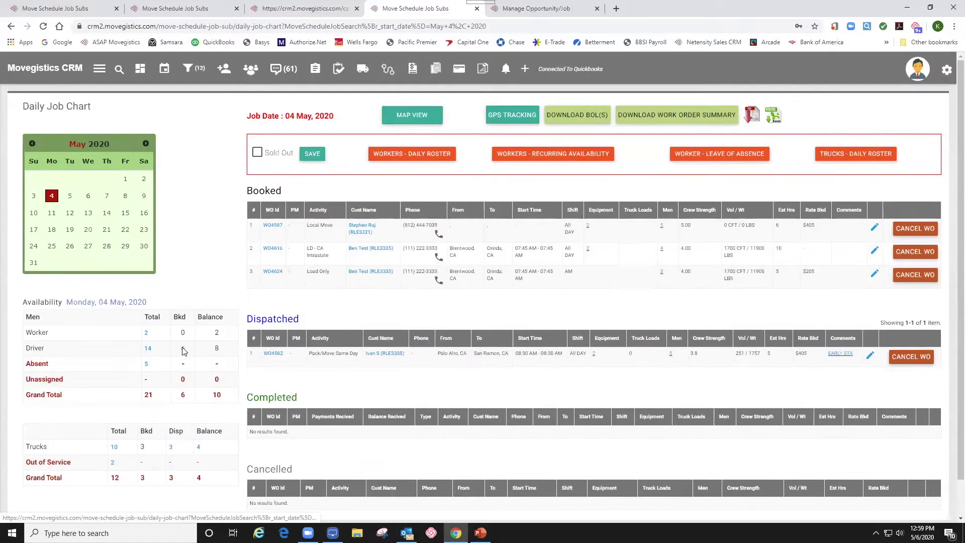
left_click(183, 348)
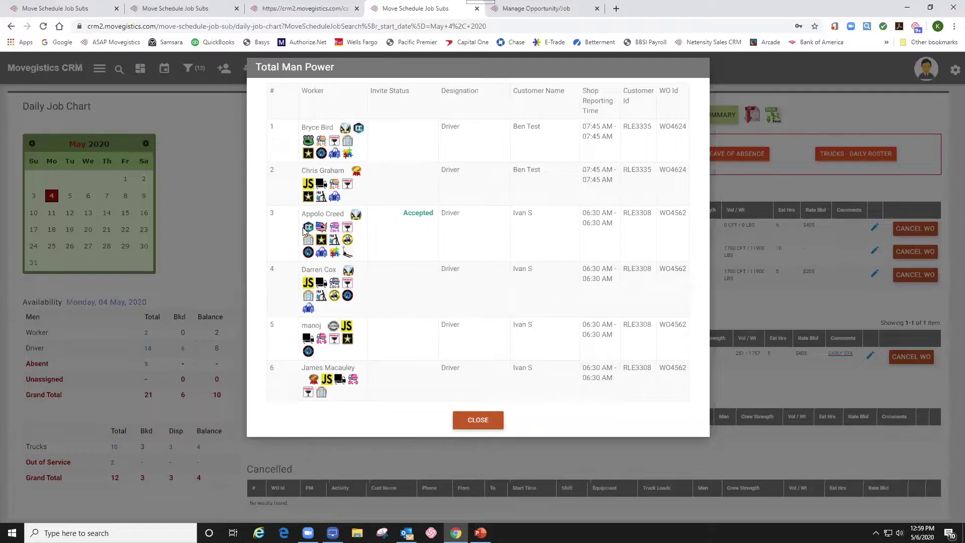
left_click(481, 421)
- Check the invite statuses of the drivers booked for May 5 in the Daily Job Chart
left_click(69, 196)
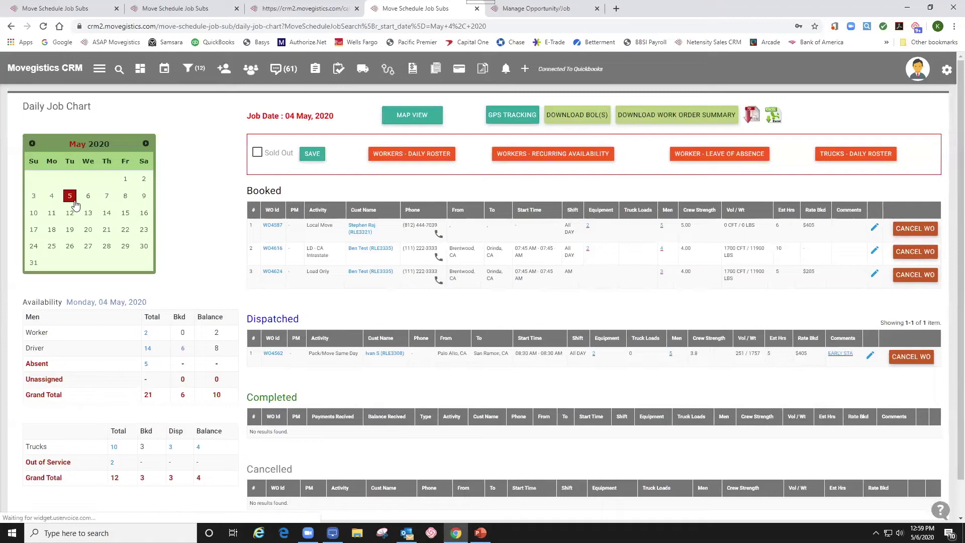
left_click(183, 348)
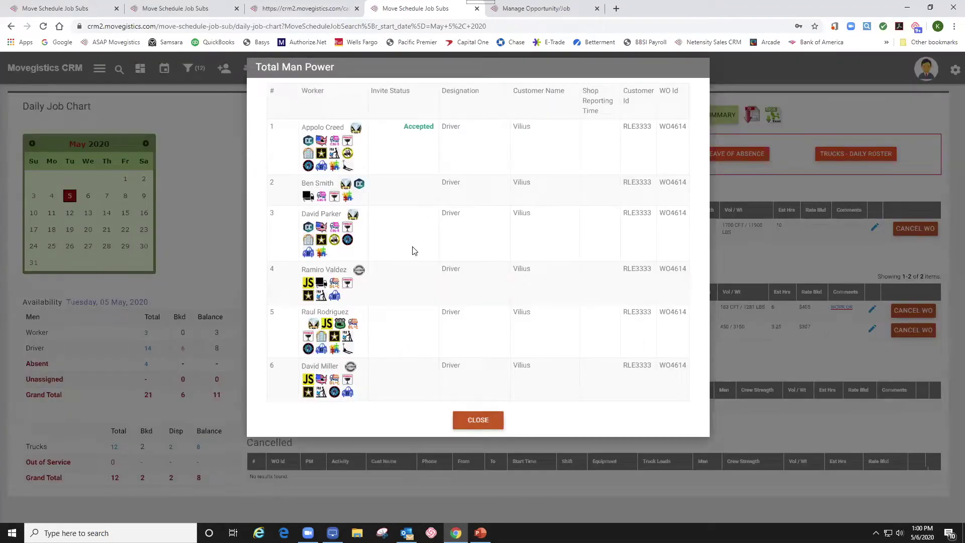
left_click(477, 419)
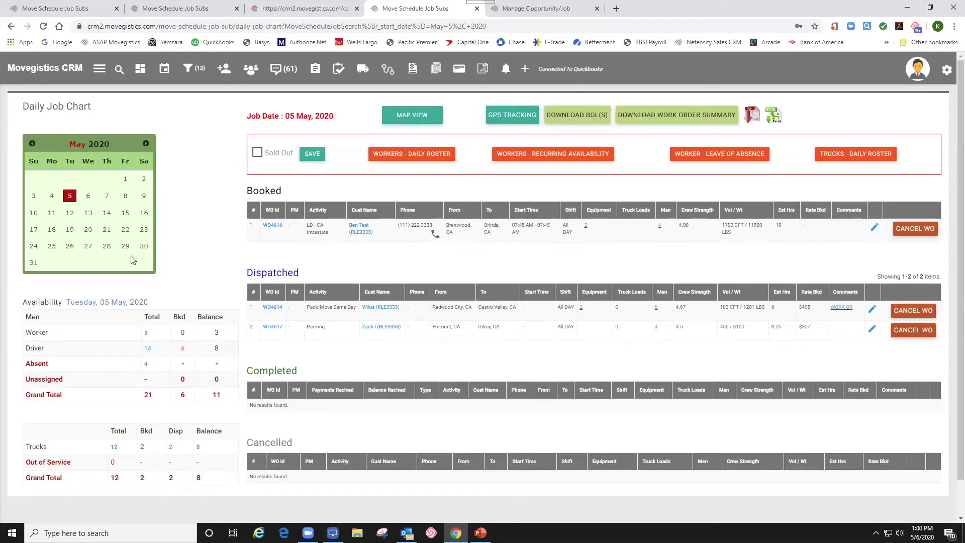
- Check the invite statuses of the drivers booked for May 6 in the Daily Job Chart
left_click(88, 197)
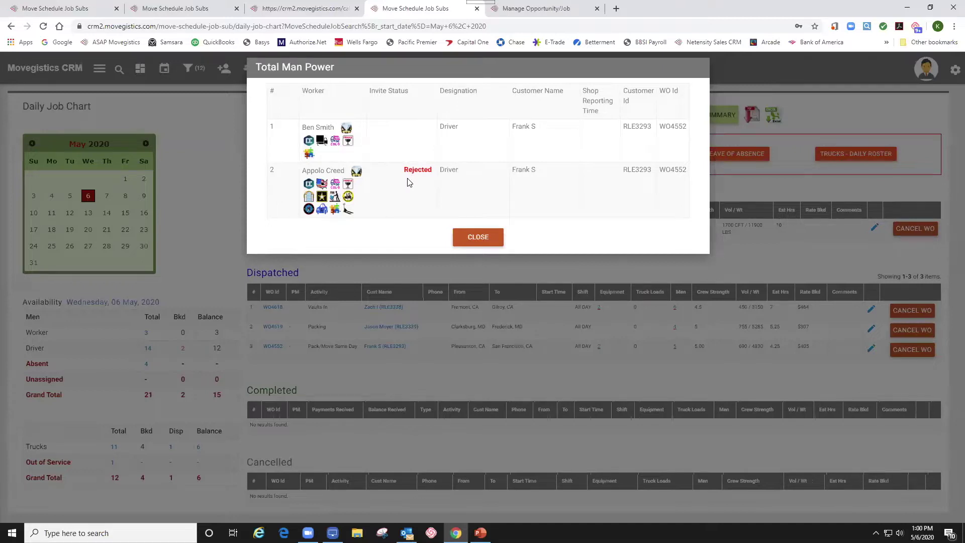
left_click(474, 239)
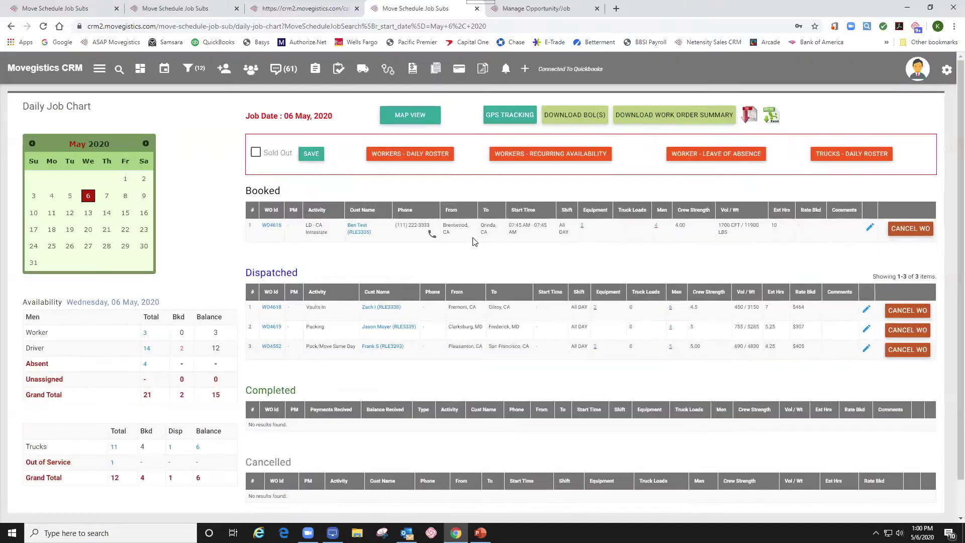
left_click(182, 349)
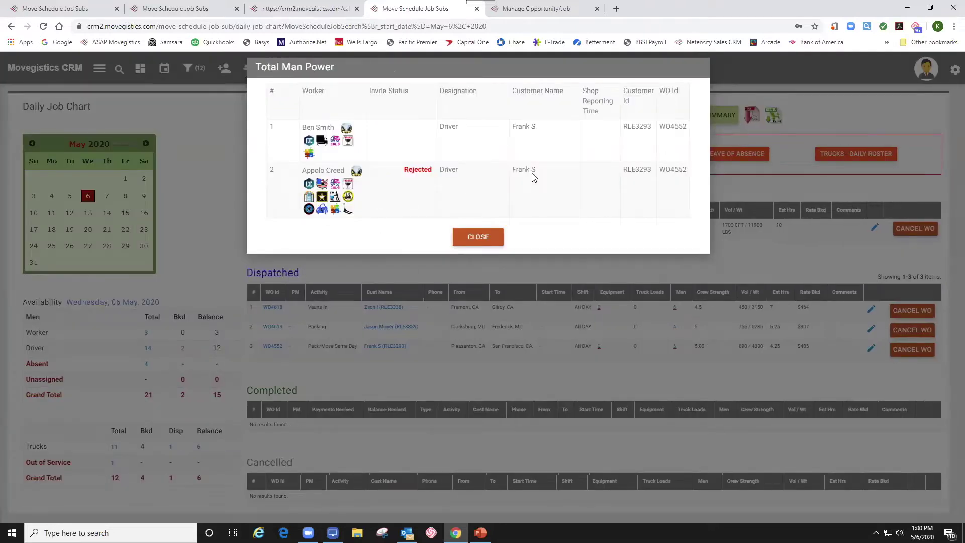
left_click(485, 241)
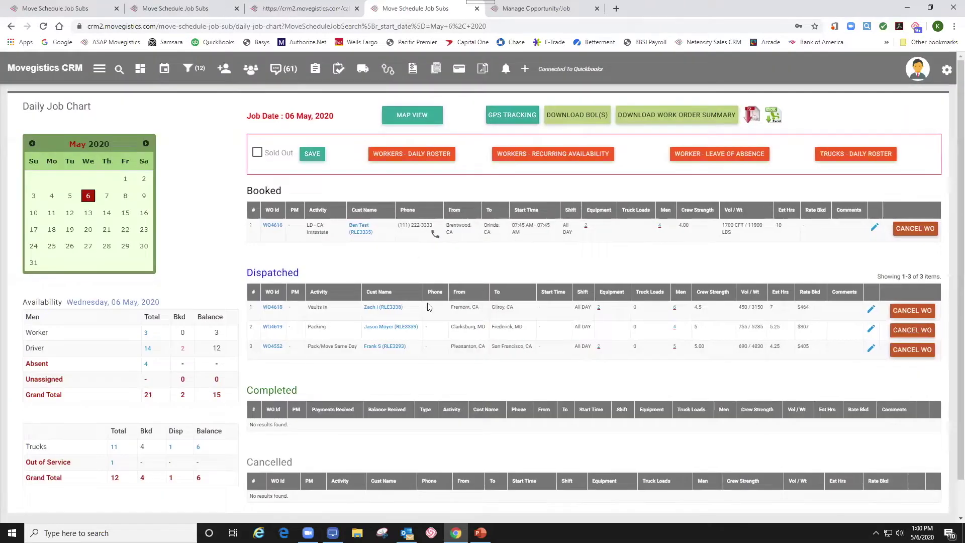
- Open the dispatch work orders of the May 6 Pleasanton-to-San Francisco job and review the invite statuses of its assigned crew
left_click(394, 346)
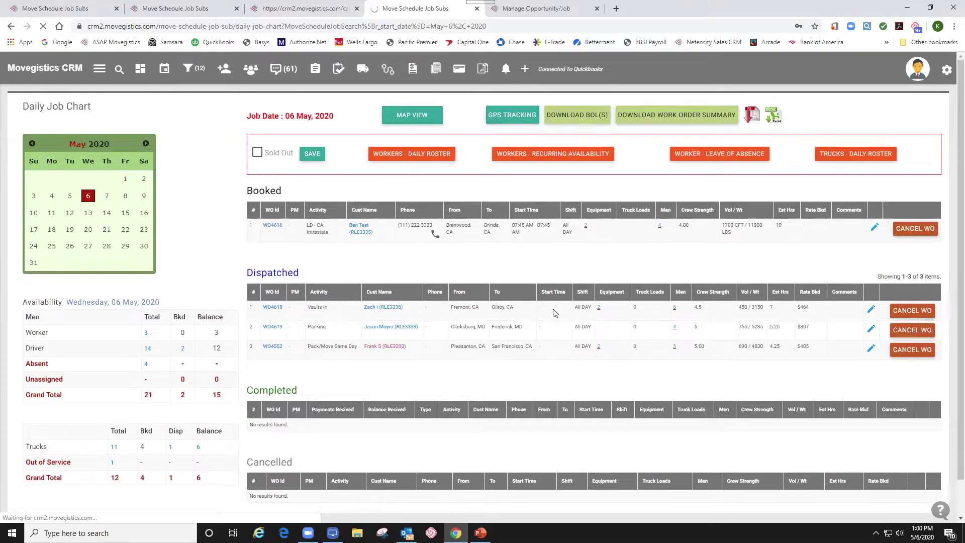
left_click(235, 201)
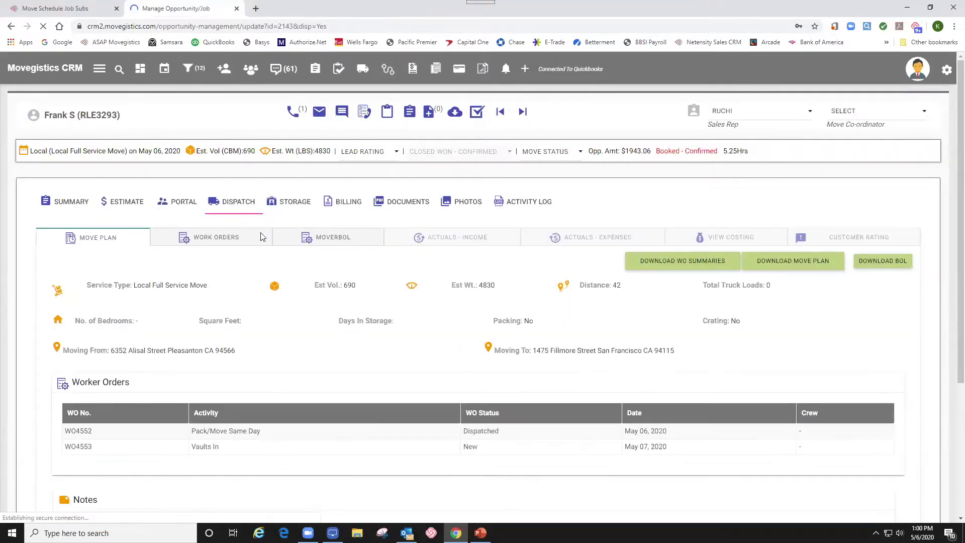
left_click(217, 239)
scroll(427, 301, "down", 8)
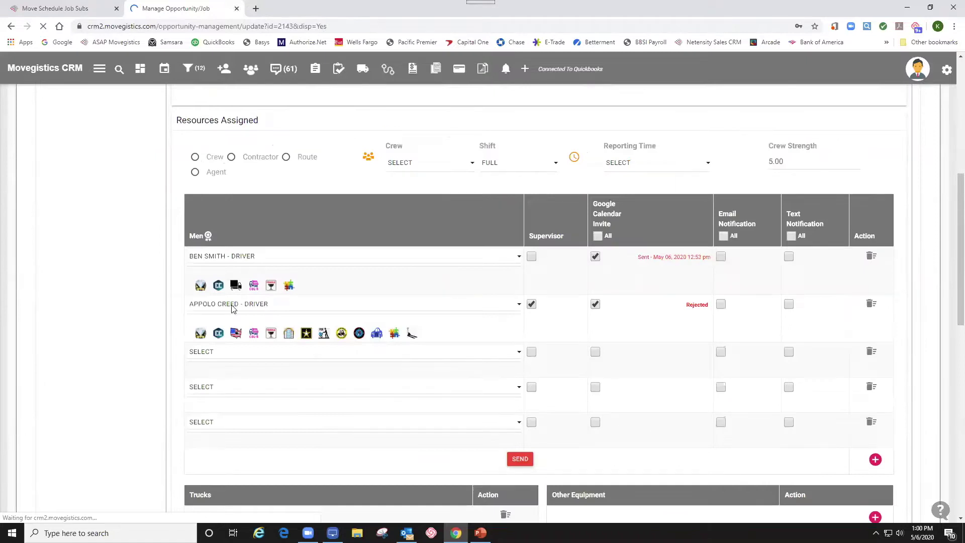
scroll(236, 307, "down", 1)
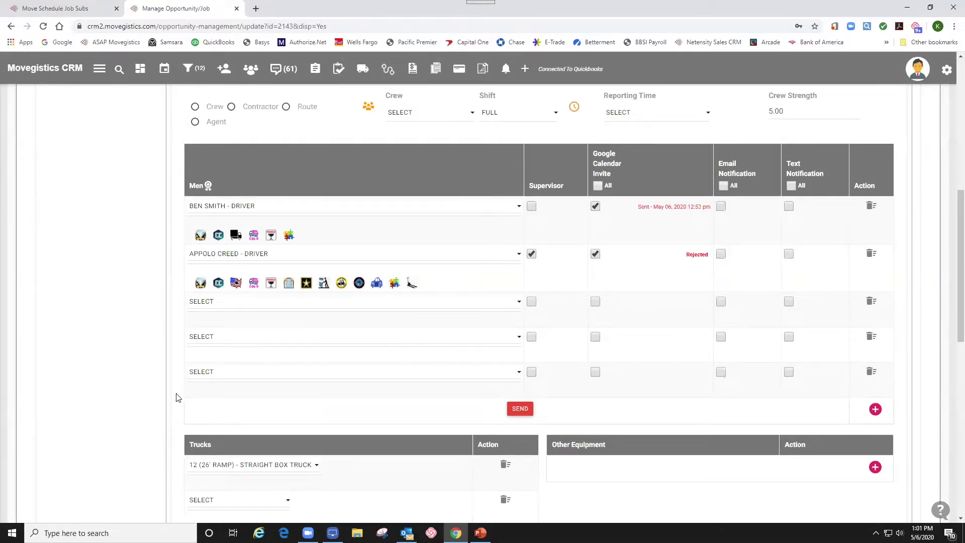
- Reschedule the Pack/Move Same Day work order to May 9, 2020, save it, and view the worker's calendar in the LonelyScreen AirPlay Receiver
scroll(177, 396, "up", 6)
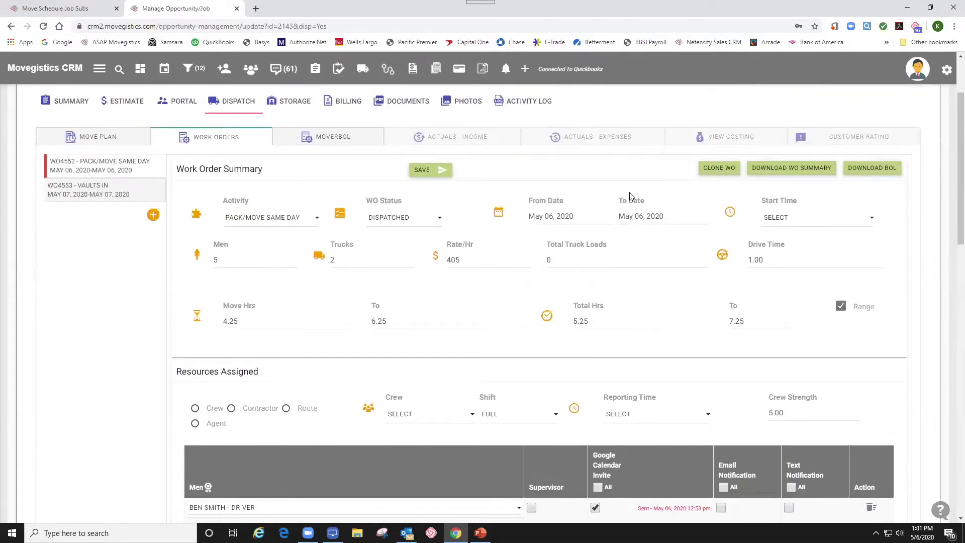
left_click(578, 217)
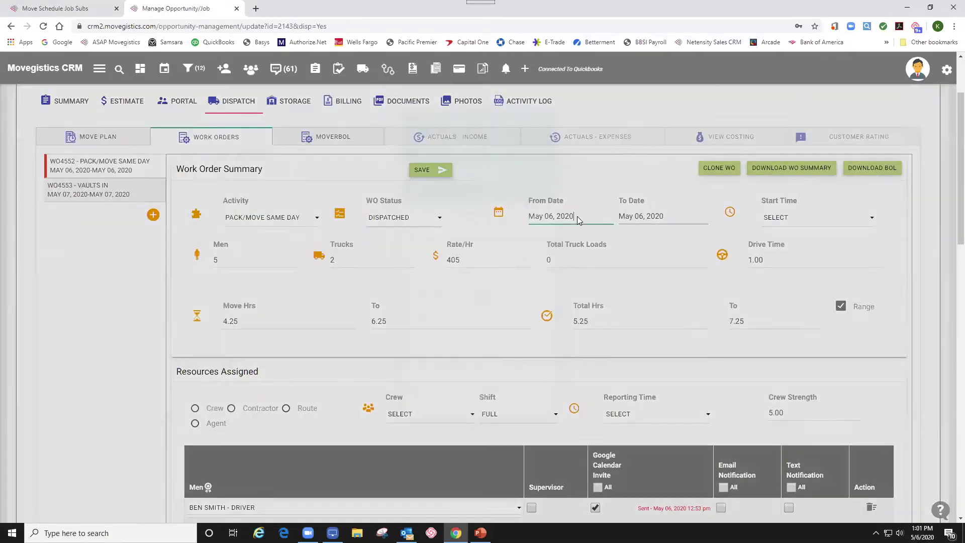
left_click(538, 319)
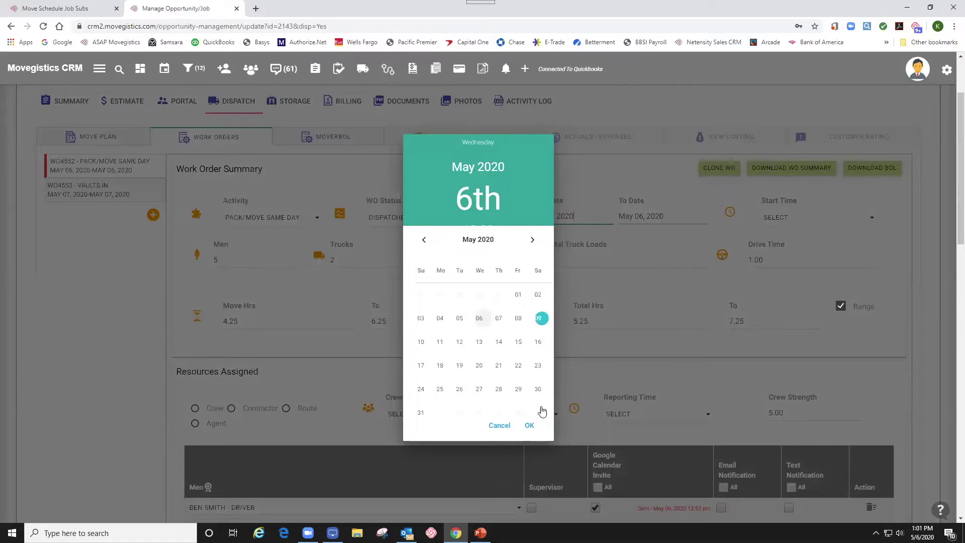
left_click(621, 314)
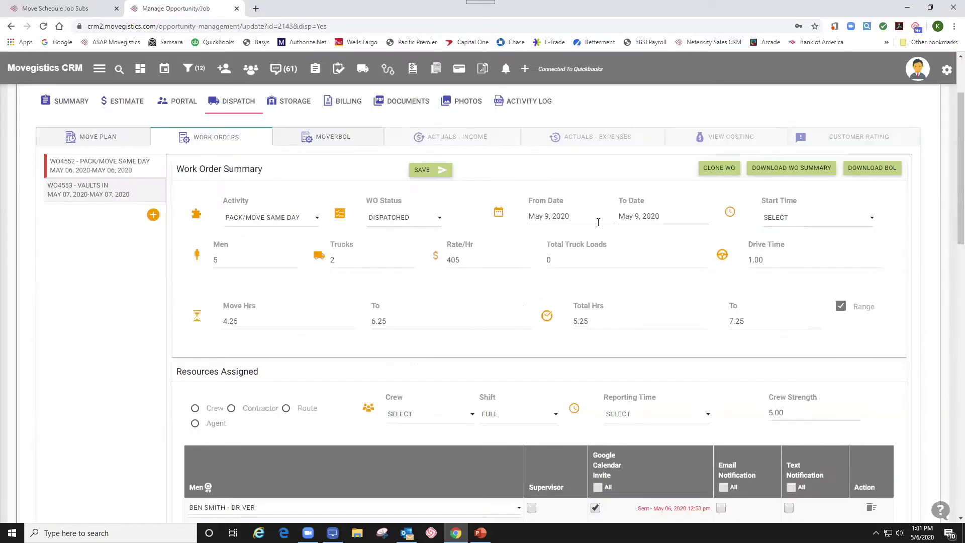
scroll(553, 302, "down", 5)
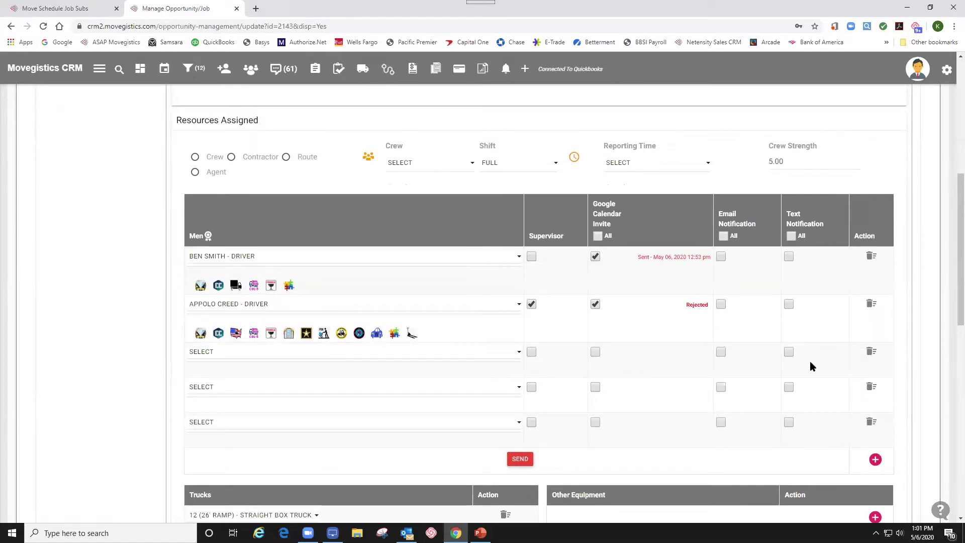
key("F5")
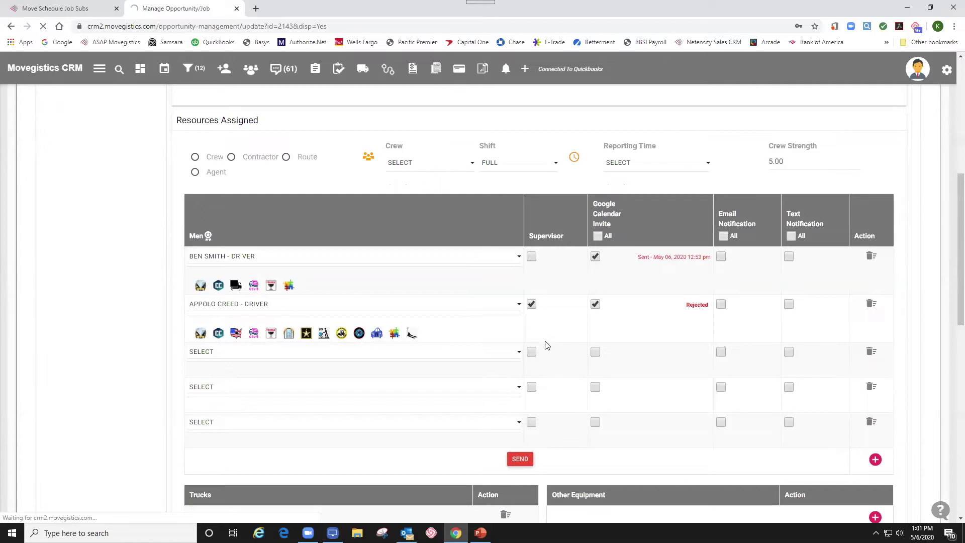
left_click(334, 532)
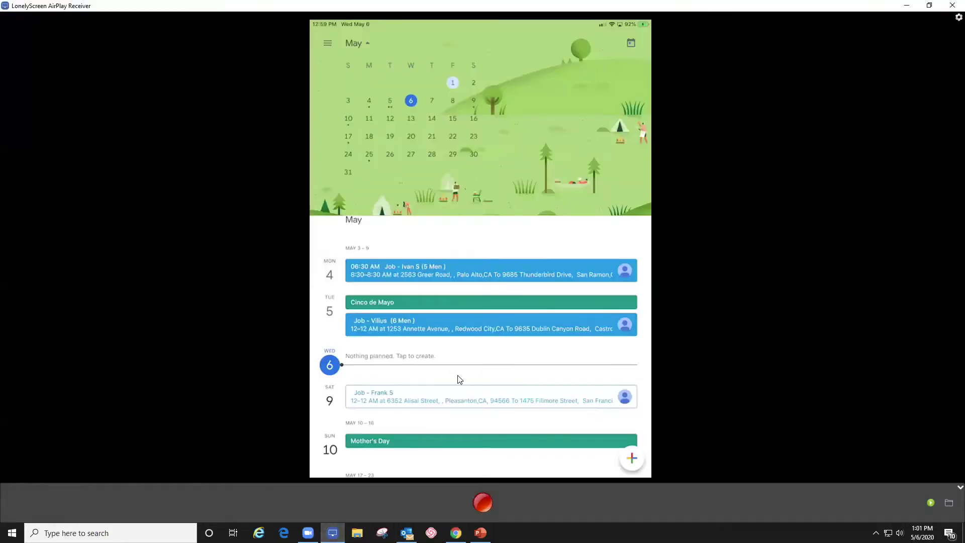